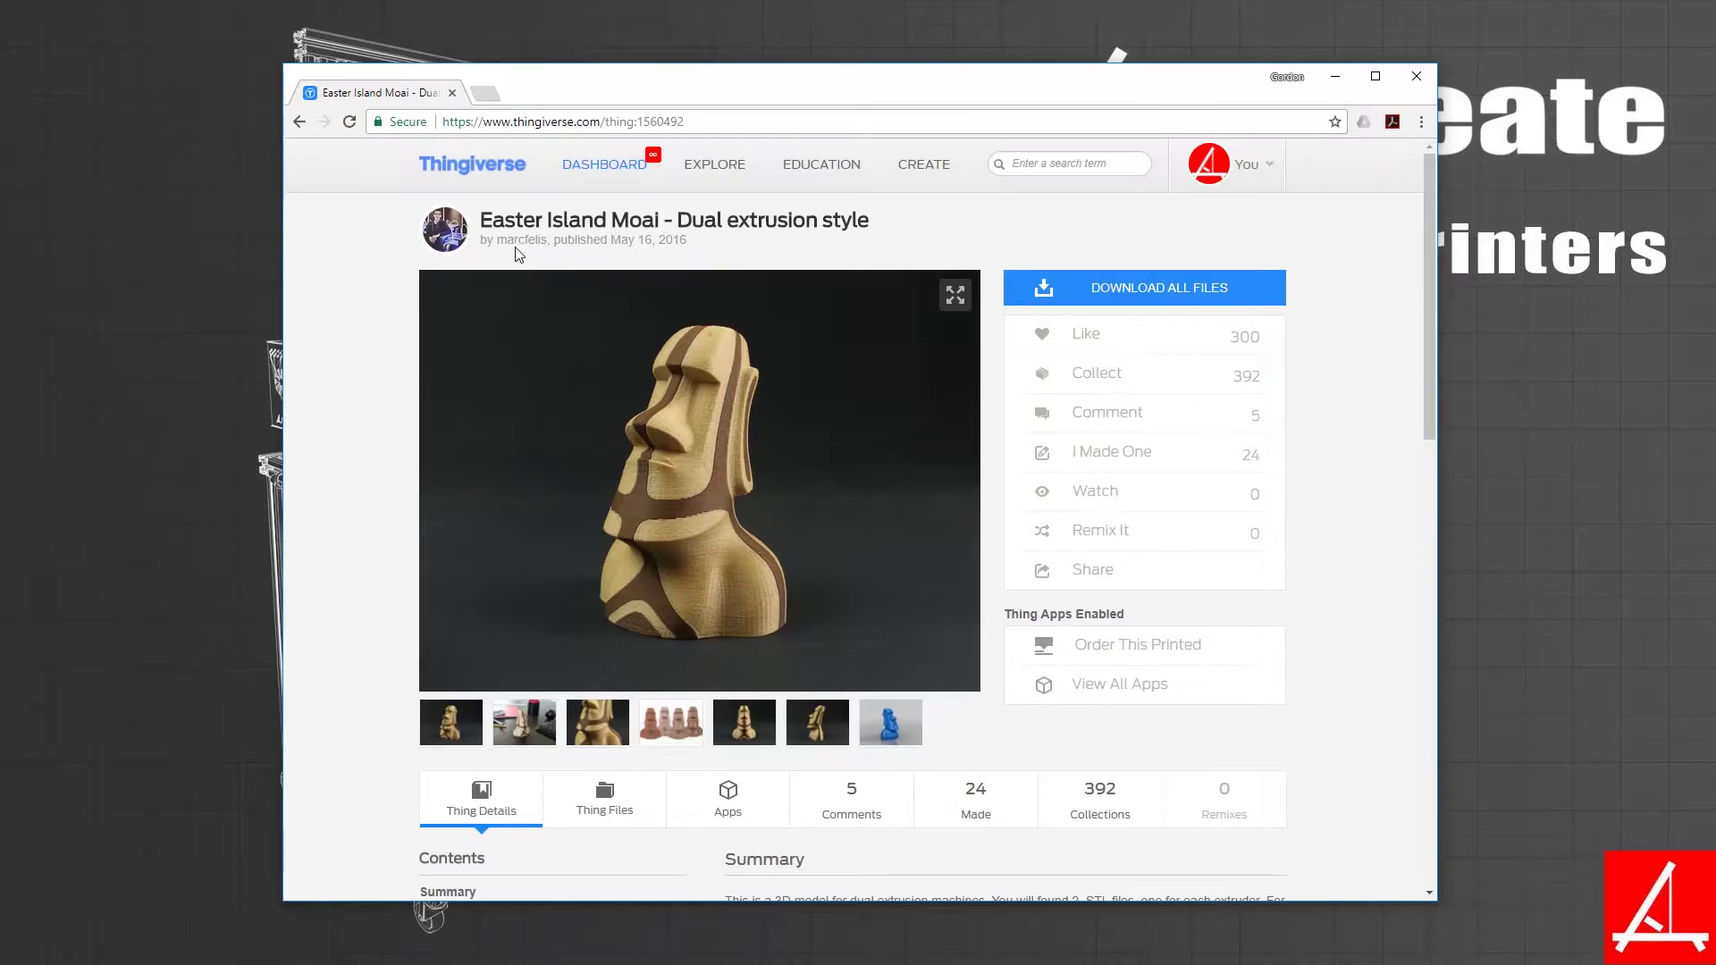
# - Download all Moai files as Easter_Island_Moai_-_Dual_extrusion_style.zip and show it in its folder
pyautogui.click(605, 800)
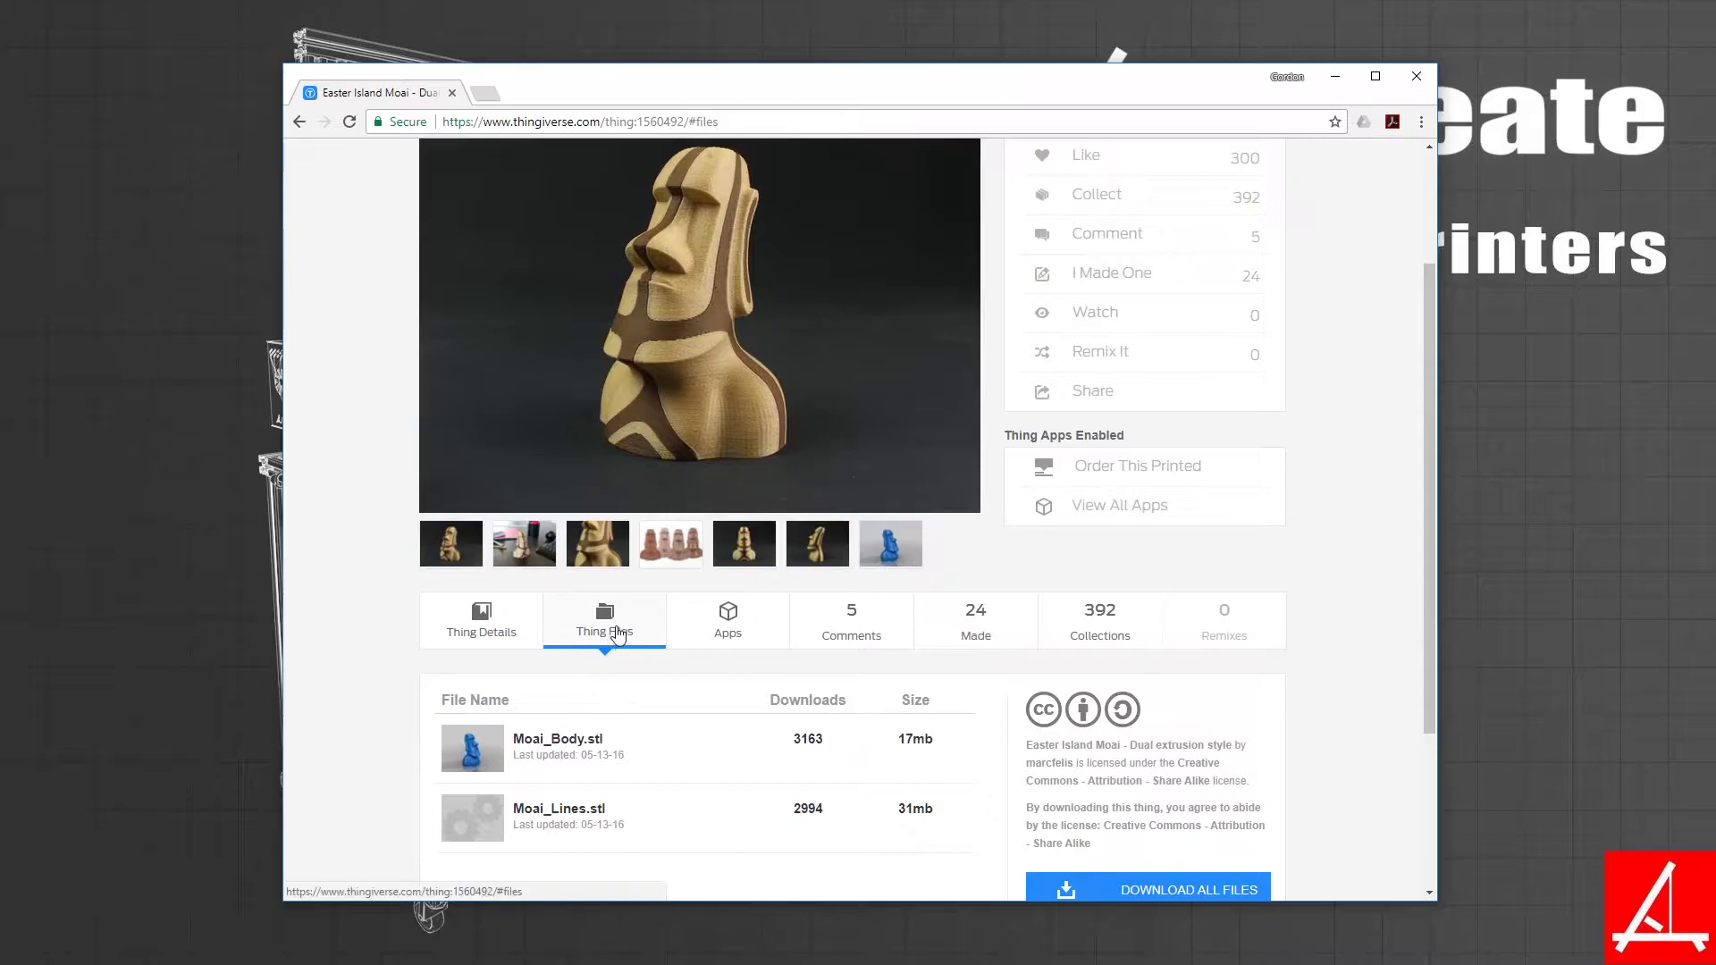
pyautogui.scroll(-2, 572, 662)
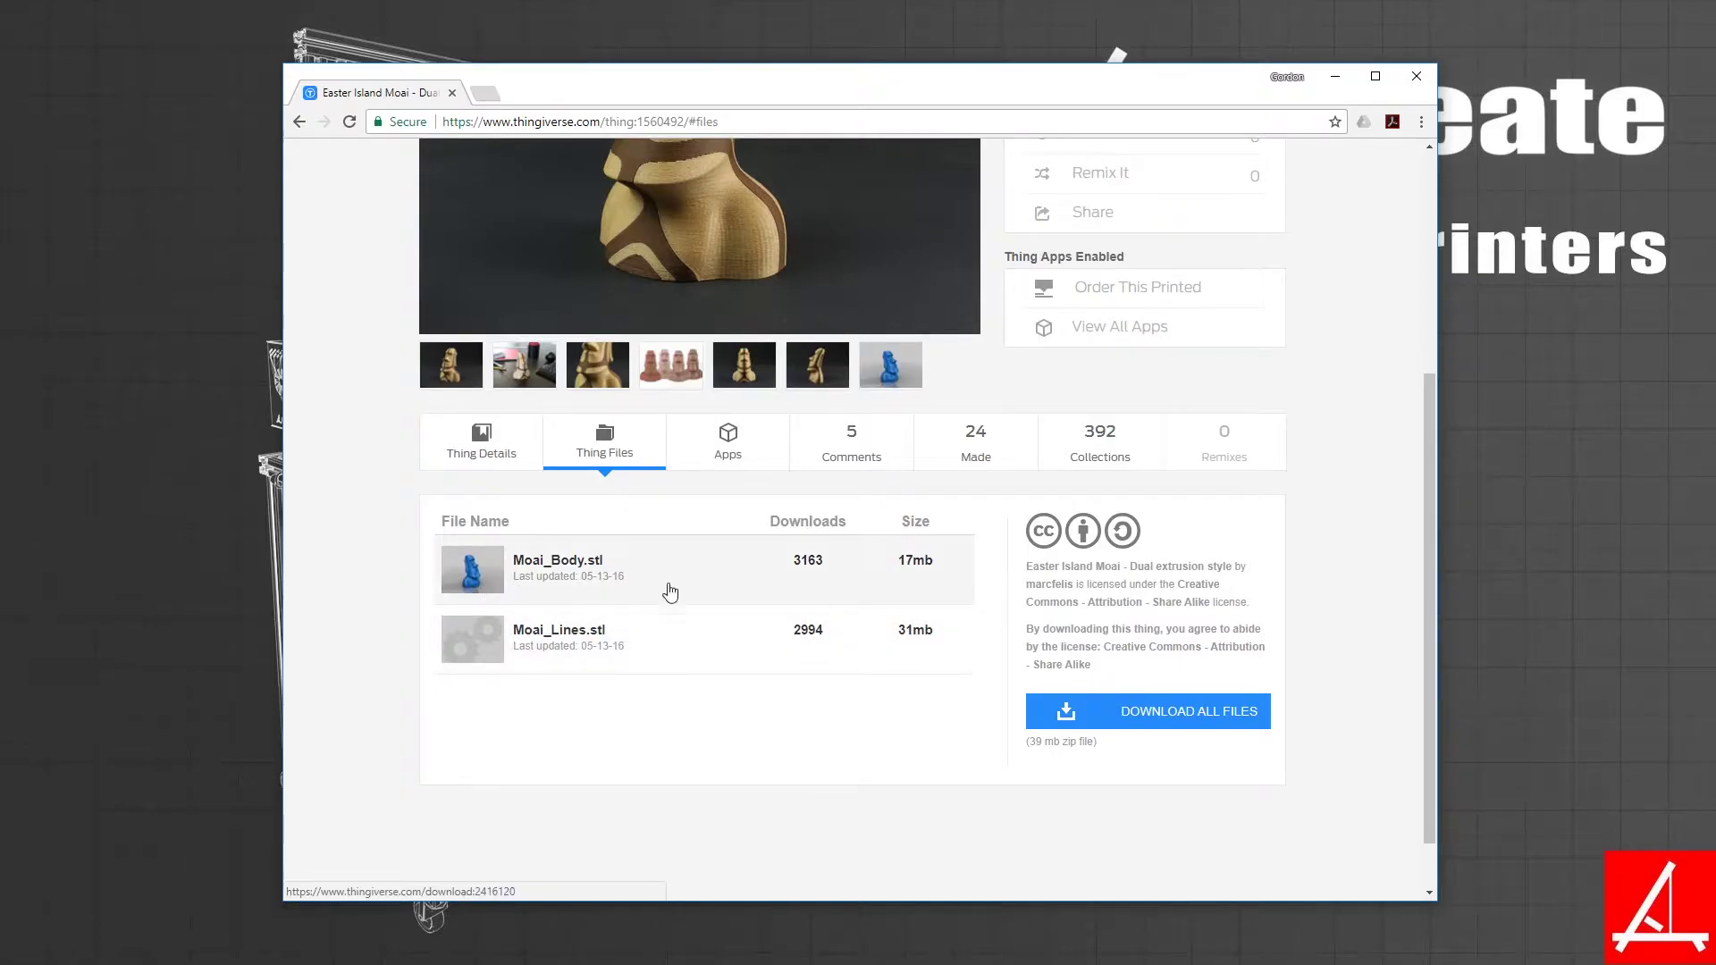
pyautogui.click(1093, 711)
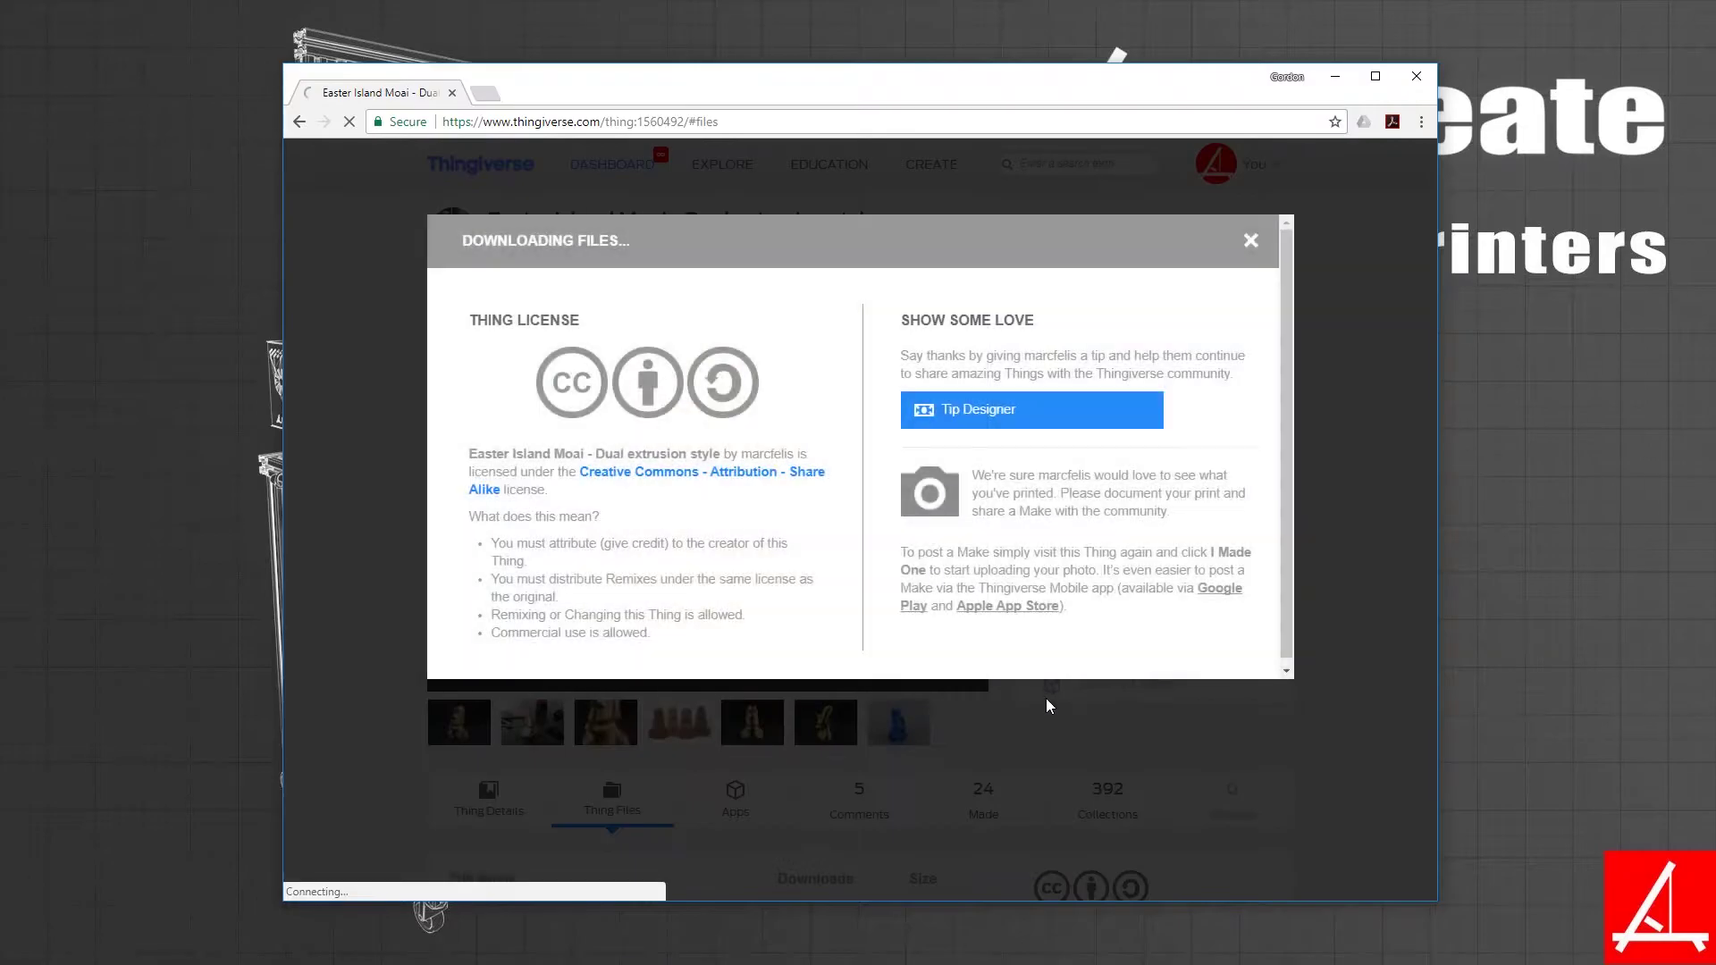
pyautogui.press('Escape')
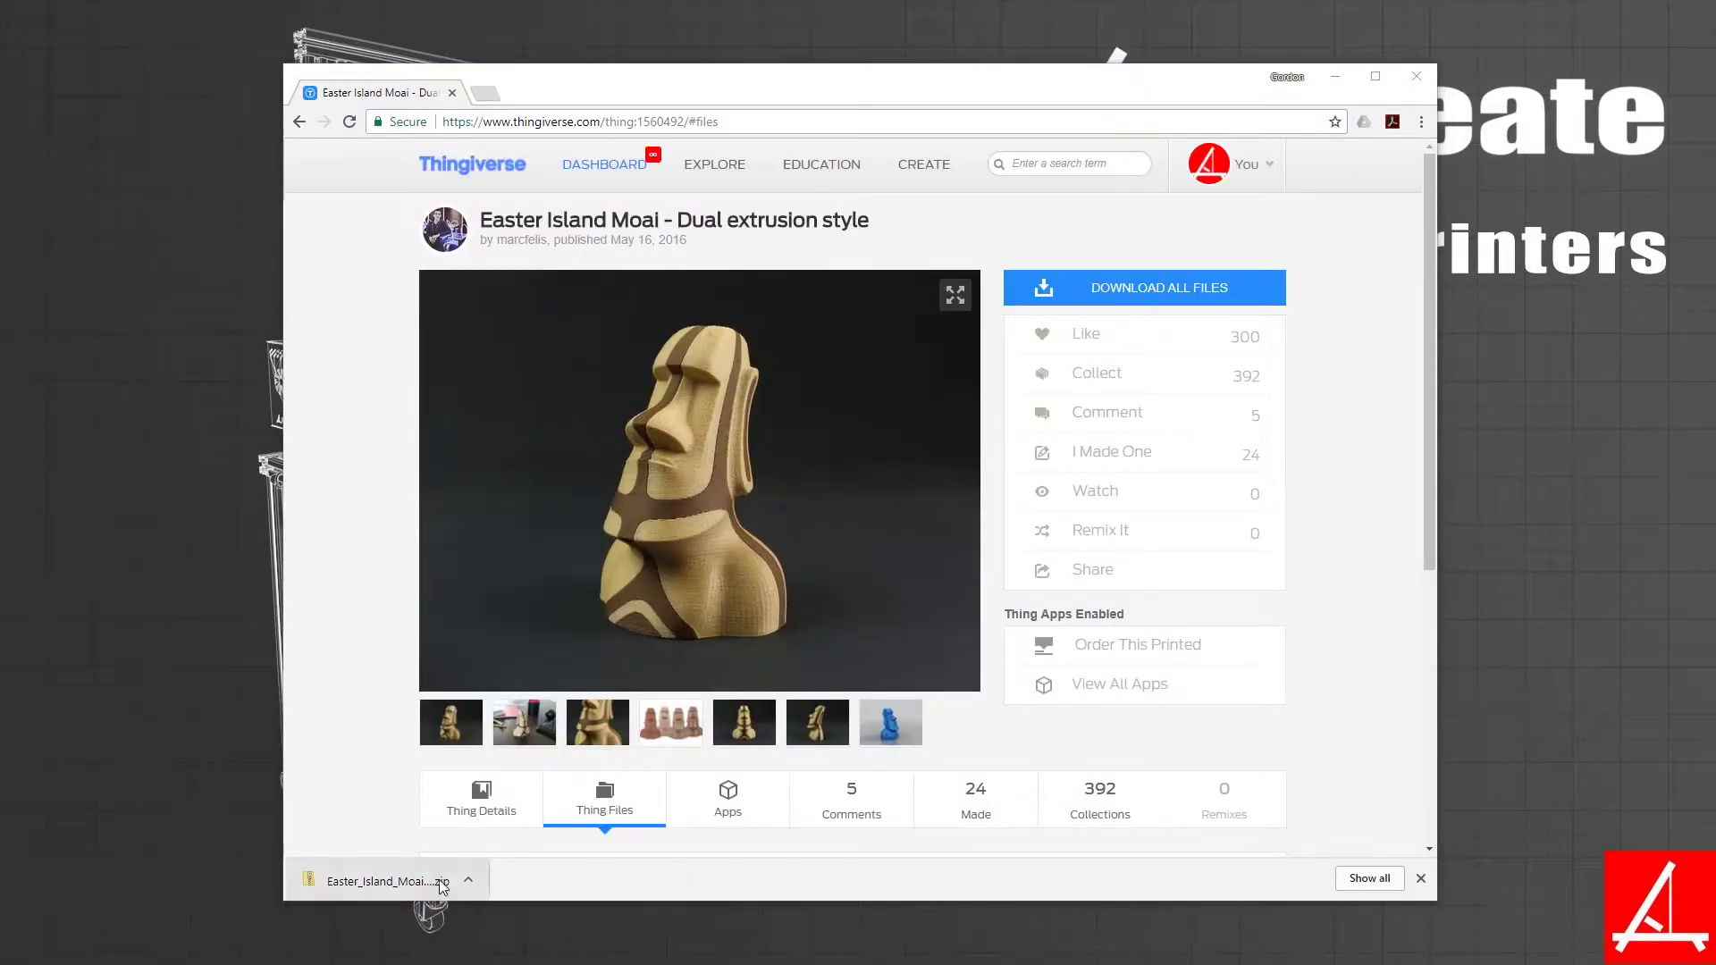
pyautogui.click(468, 880)
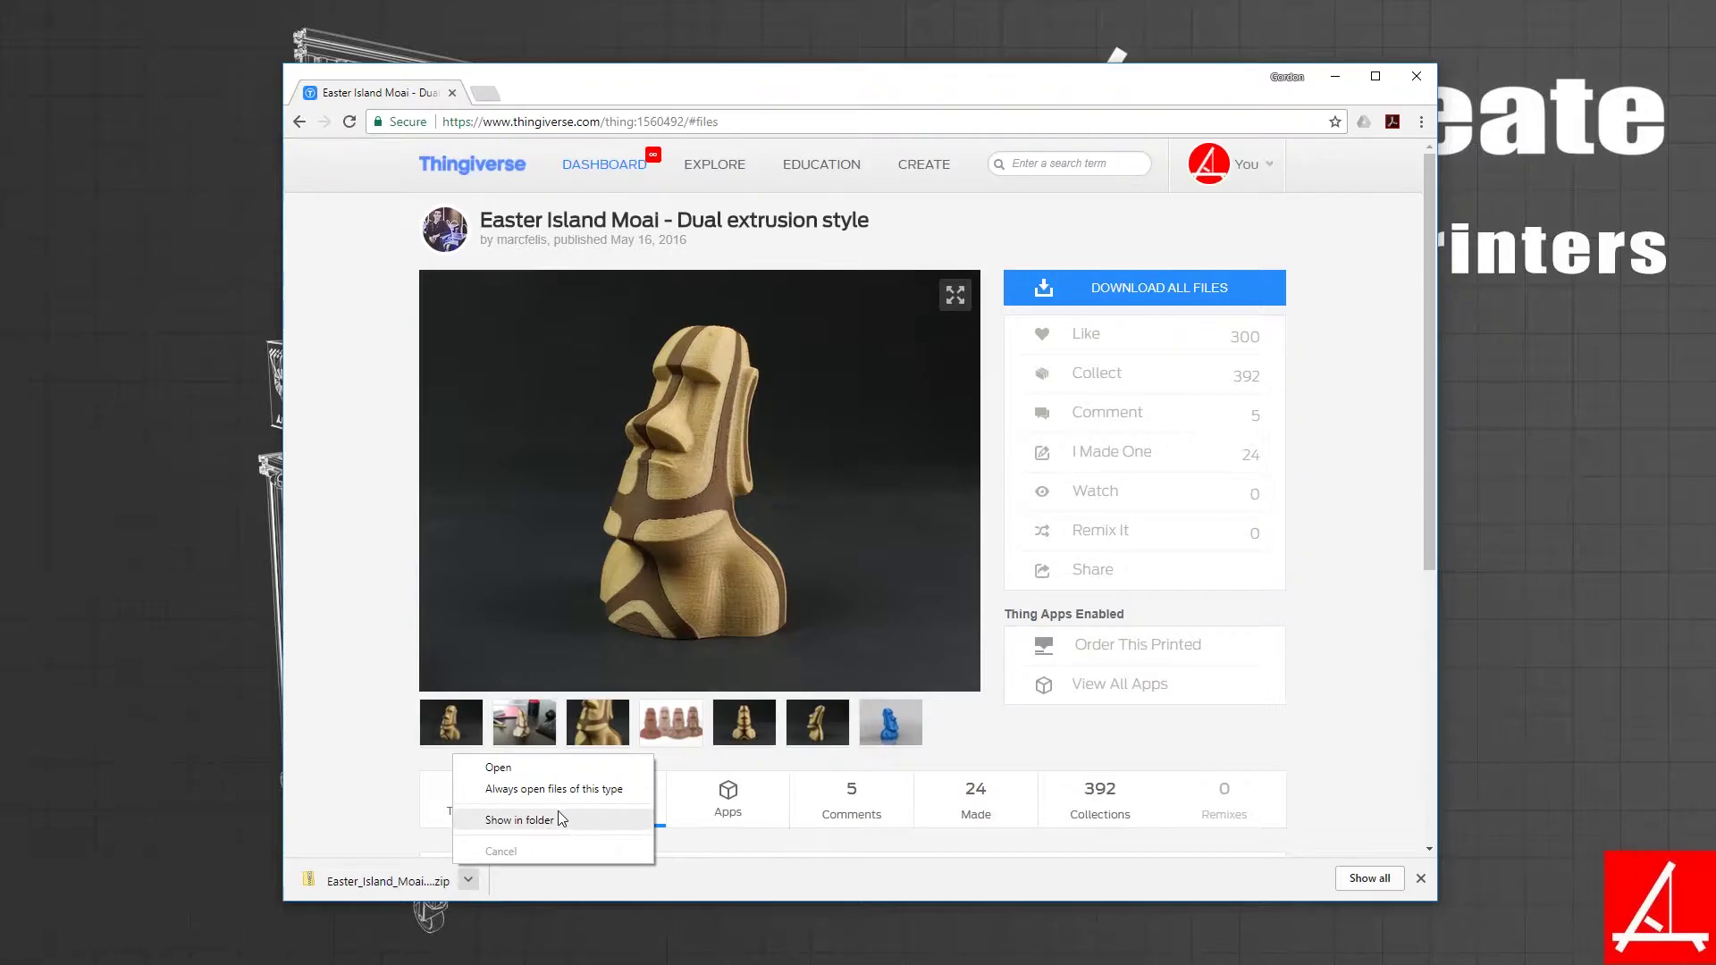
pyautogui.click(519, 820)
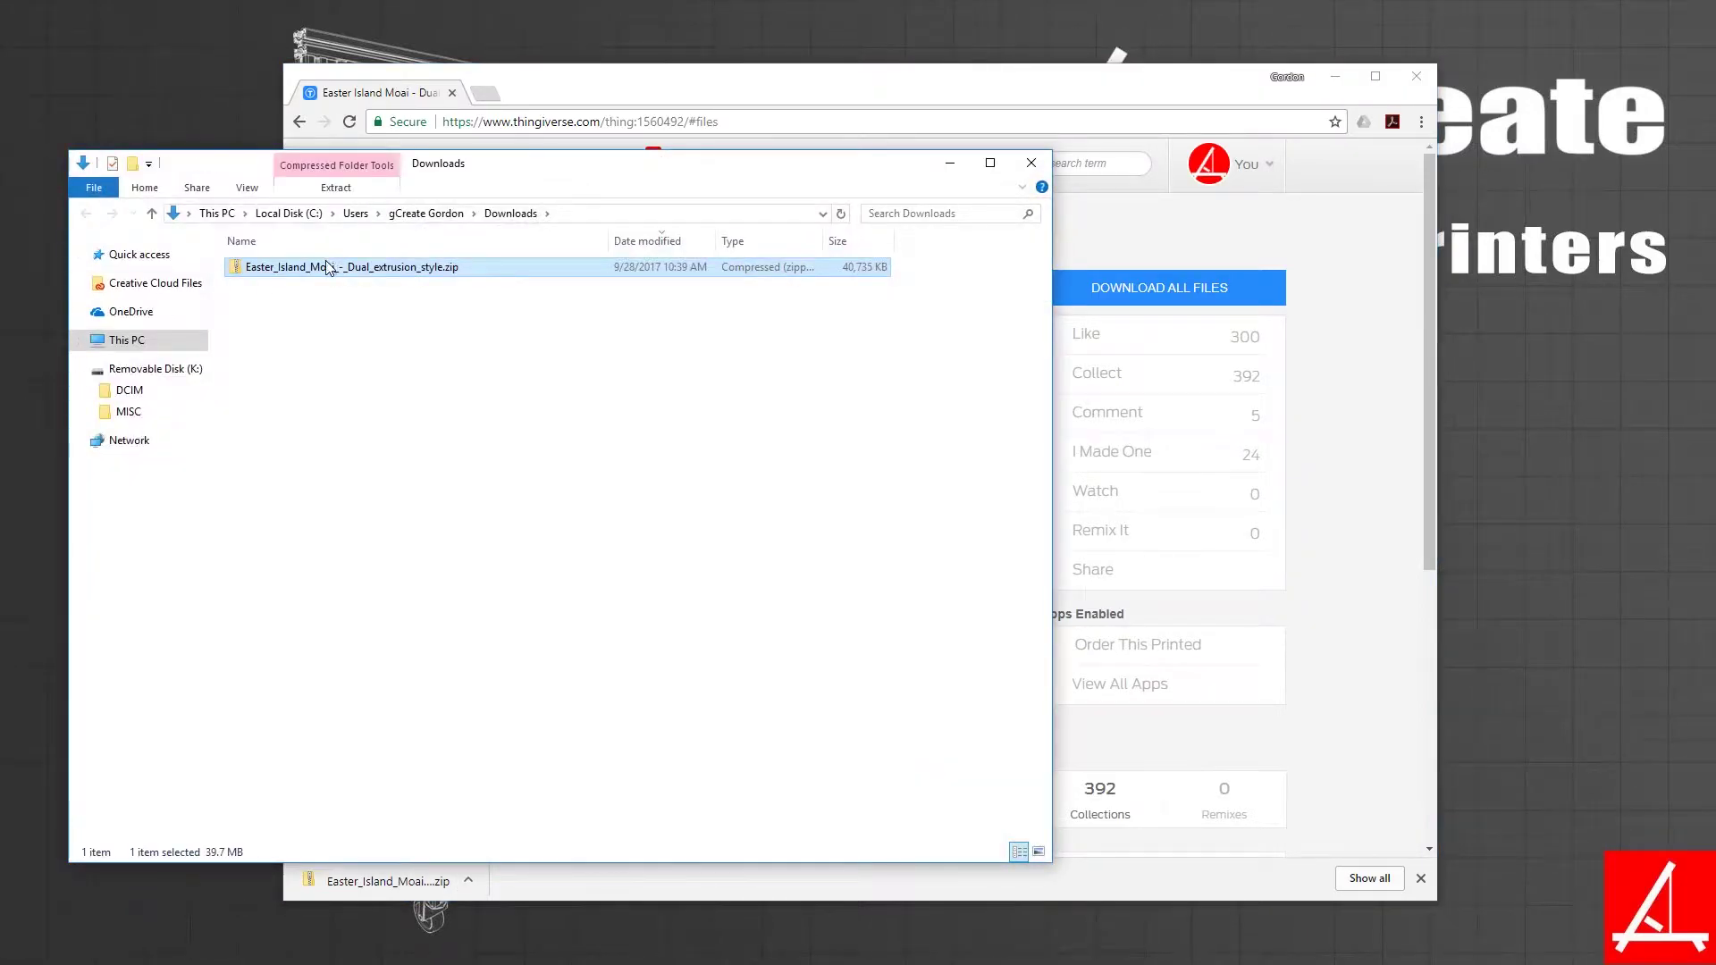
# - Extract the Moai zip and open its files folder containing Moai_Body.stl and Moai_Lines.stl
pyautogui.moveTo(328, 268); pyautogui.dragTo(351, 340, button='right')
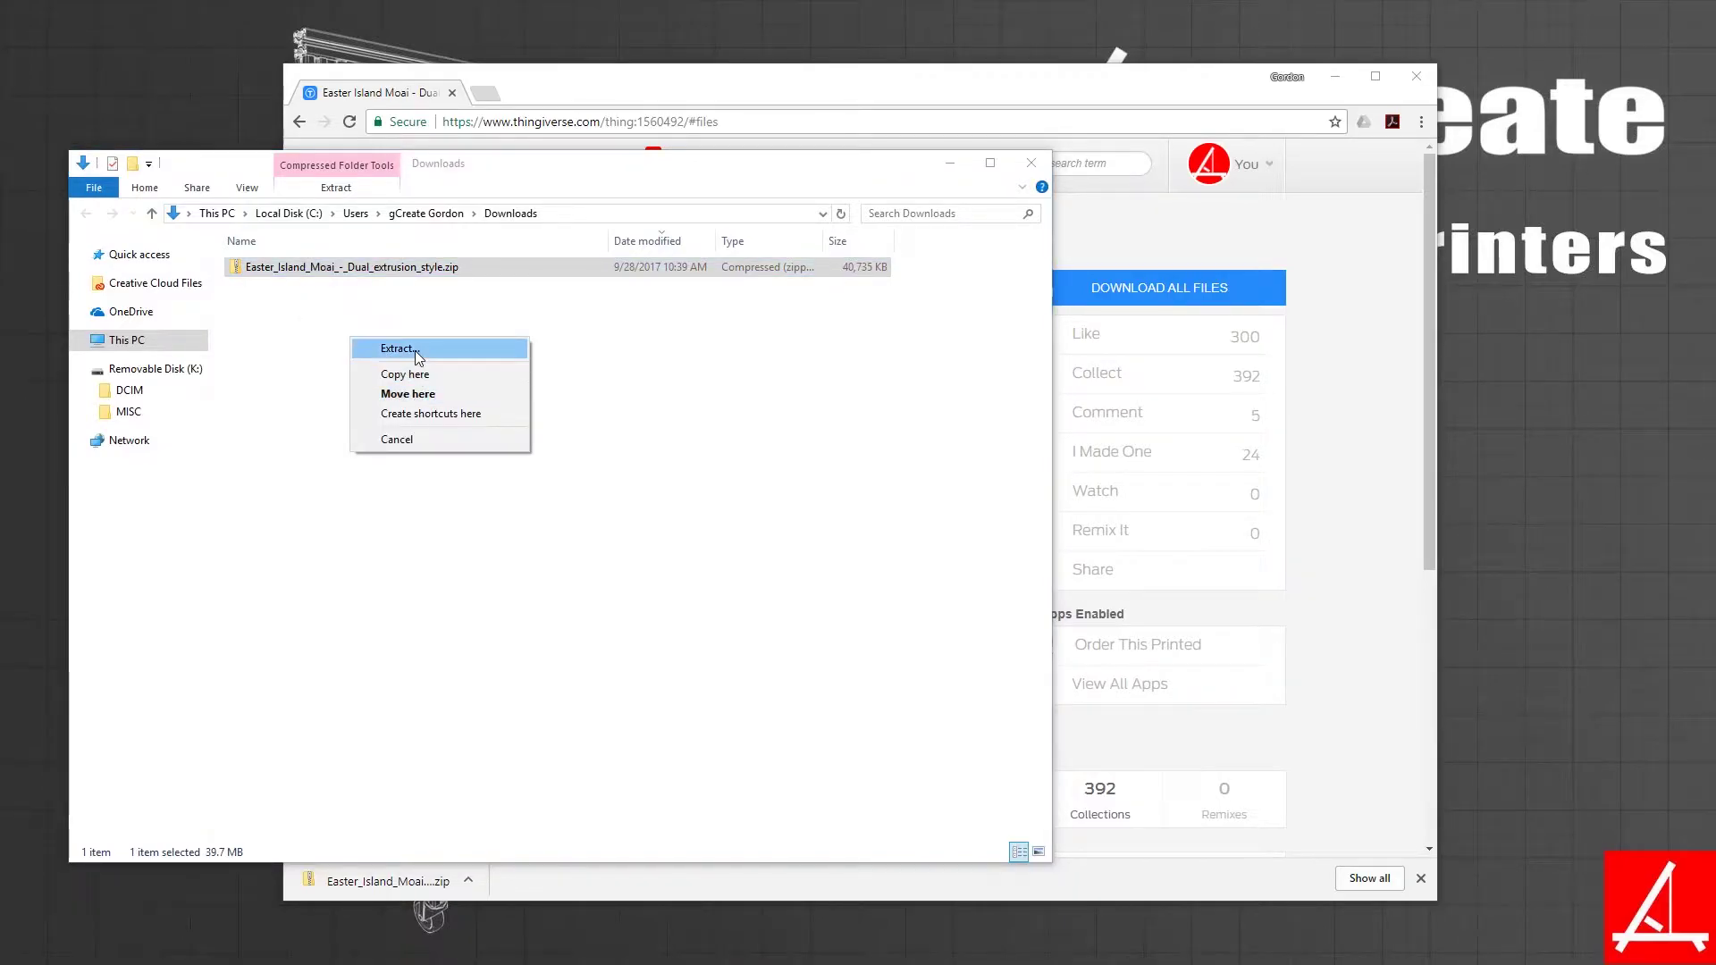
pyautogui.click(414, 350)
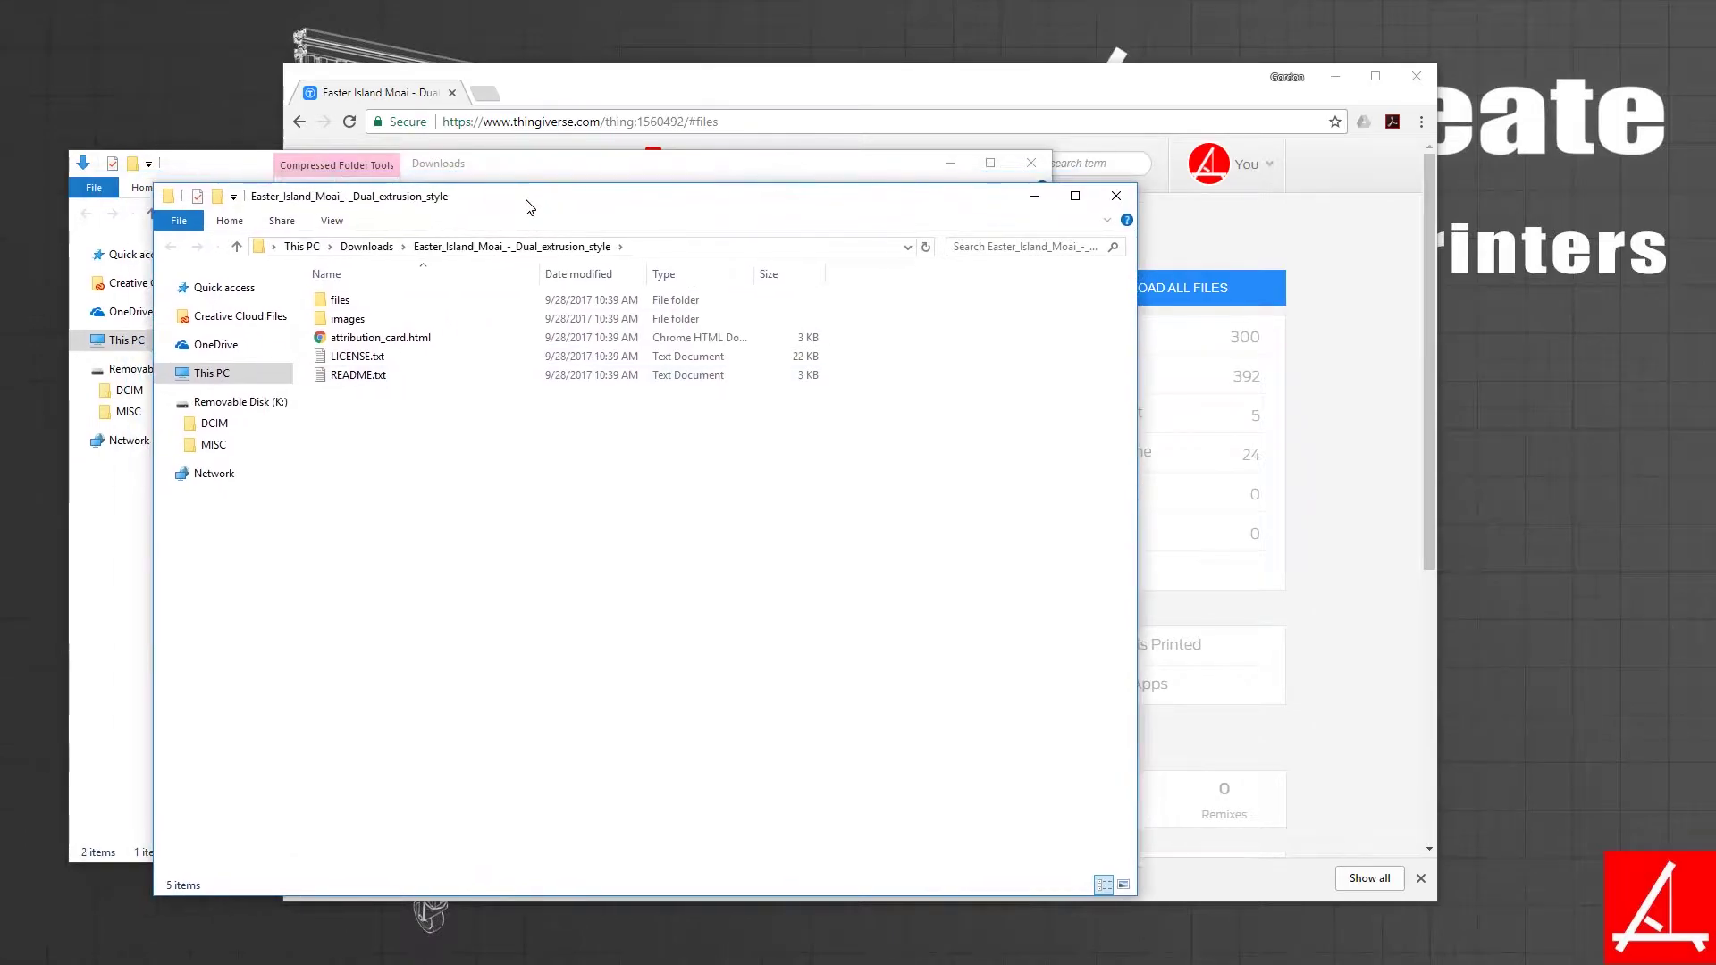
pyautogui.doubleClick(354, 300)
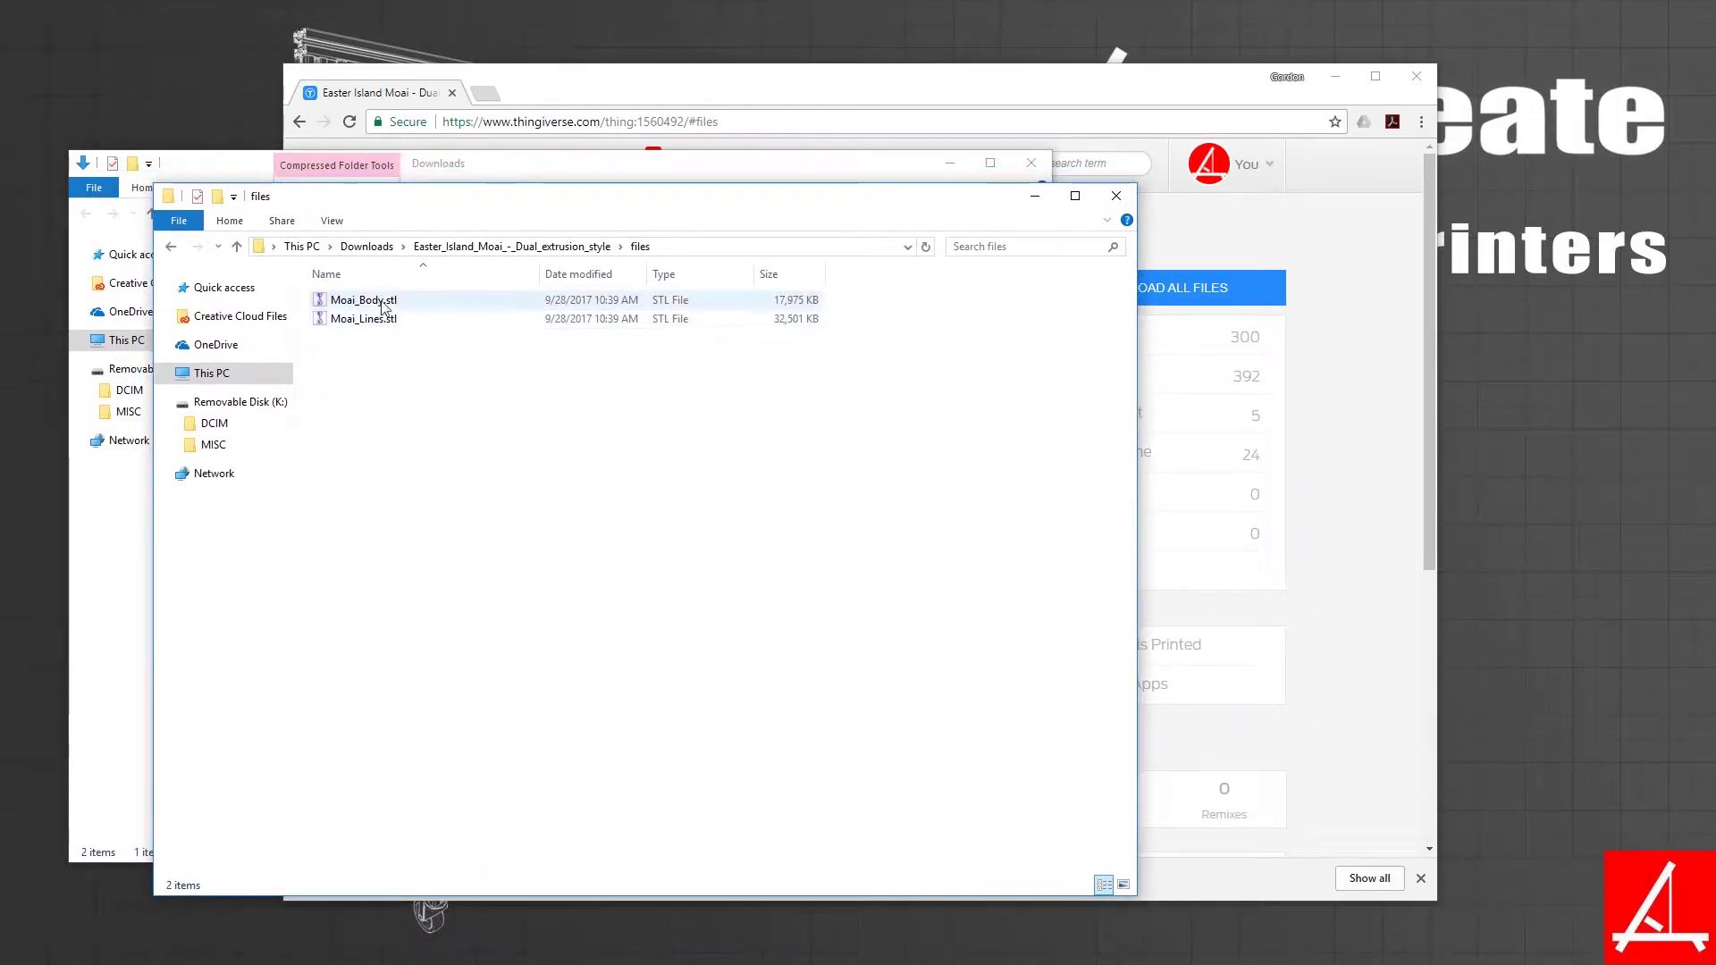
# - Minimize the Downloads and Chrome windows and move the files window to the right
pyautogui.click(962, 161)
pyautogui.click(950, 163)
pyautogui.click(1336, 76)
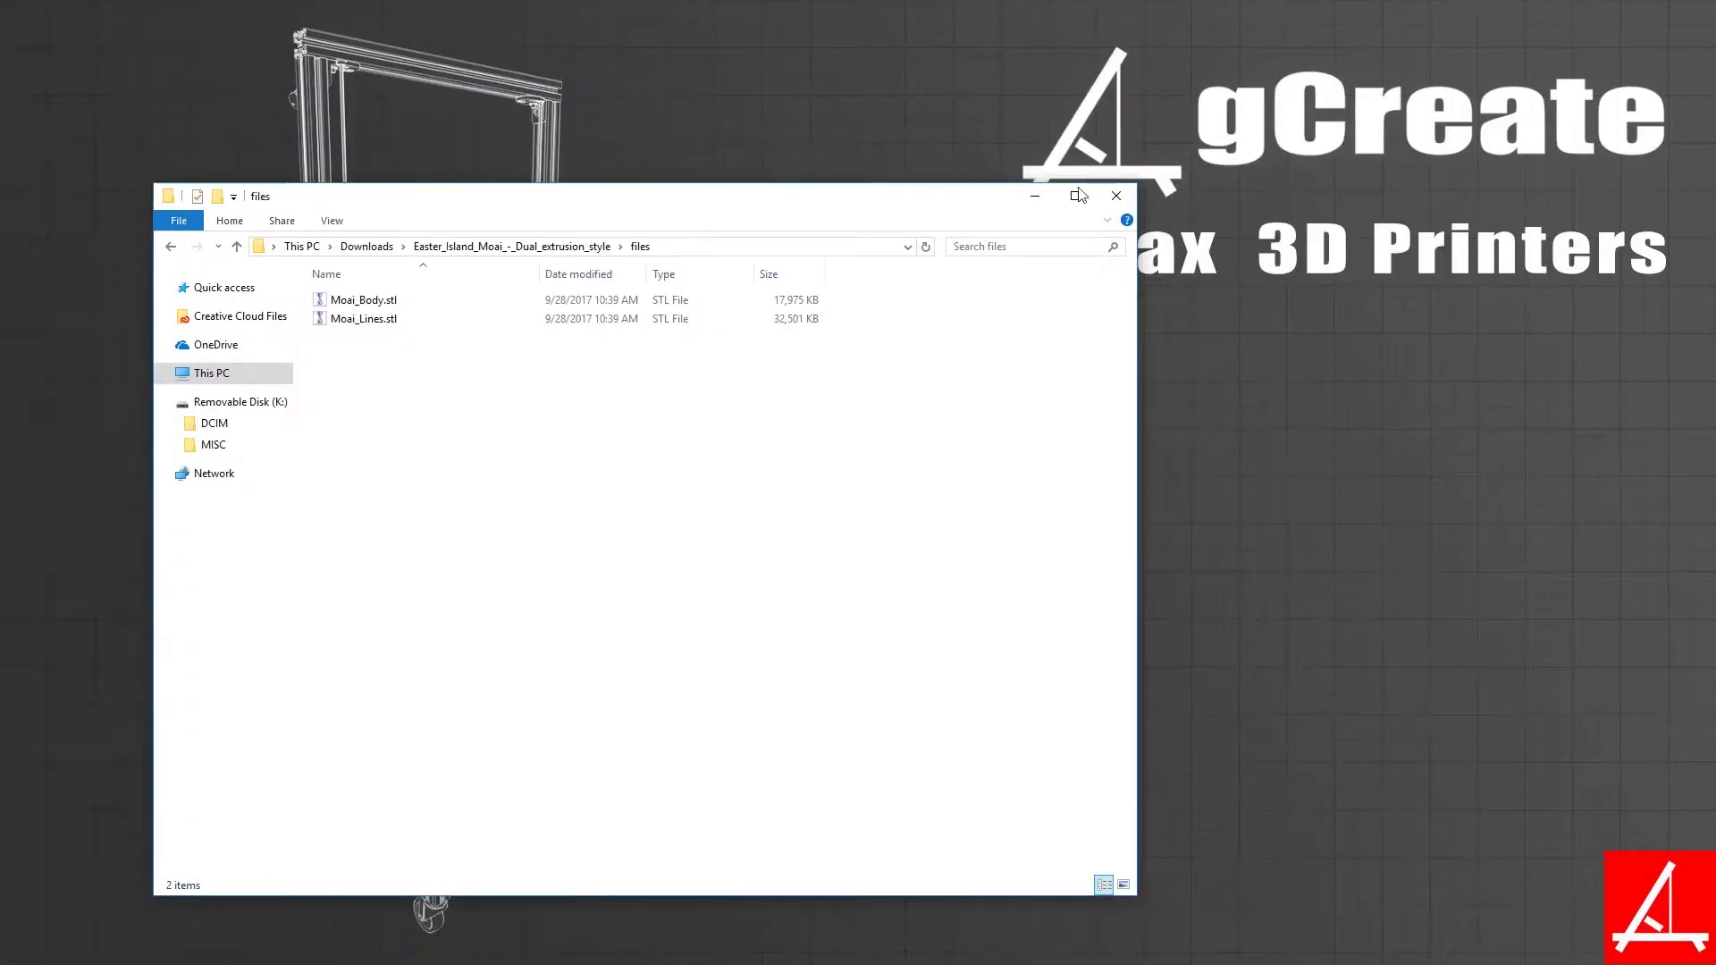
pyautogui.moveTo(919, 197); pyautogui.dragTo(1232, 176)
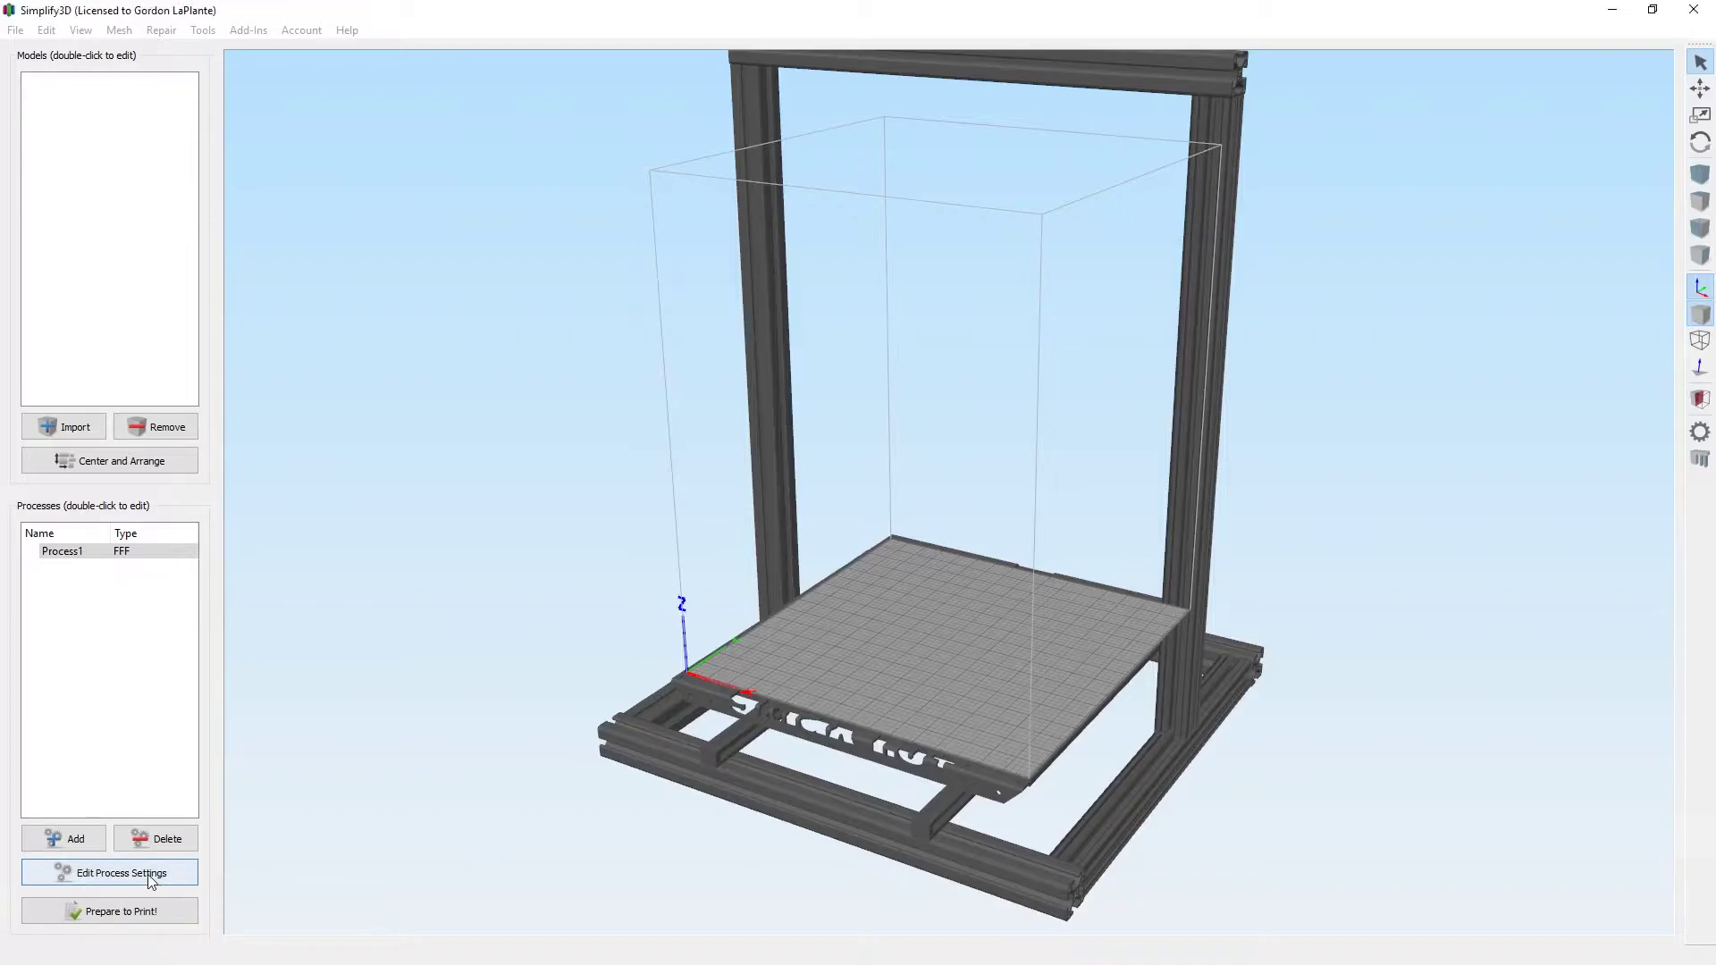
# - Switch Process1 to the gCreate gMax 1.5 XT+ Dual Extruder profile
pyautogui.click(122, 873)
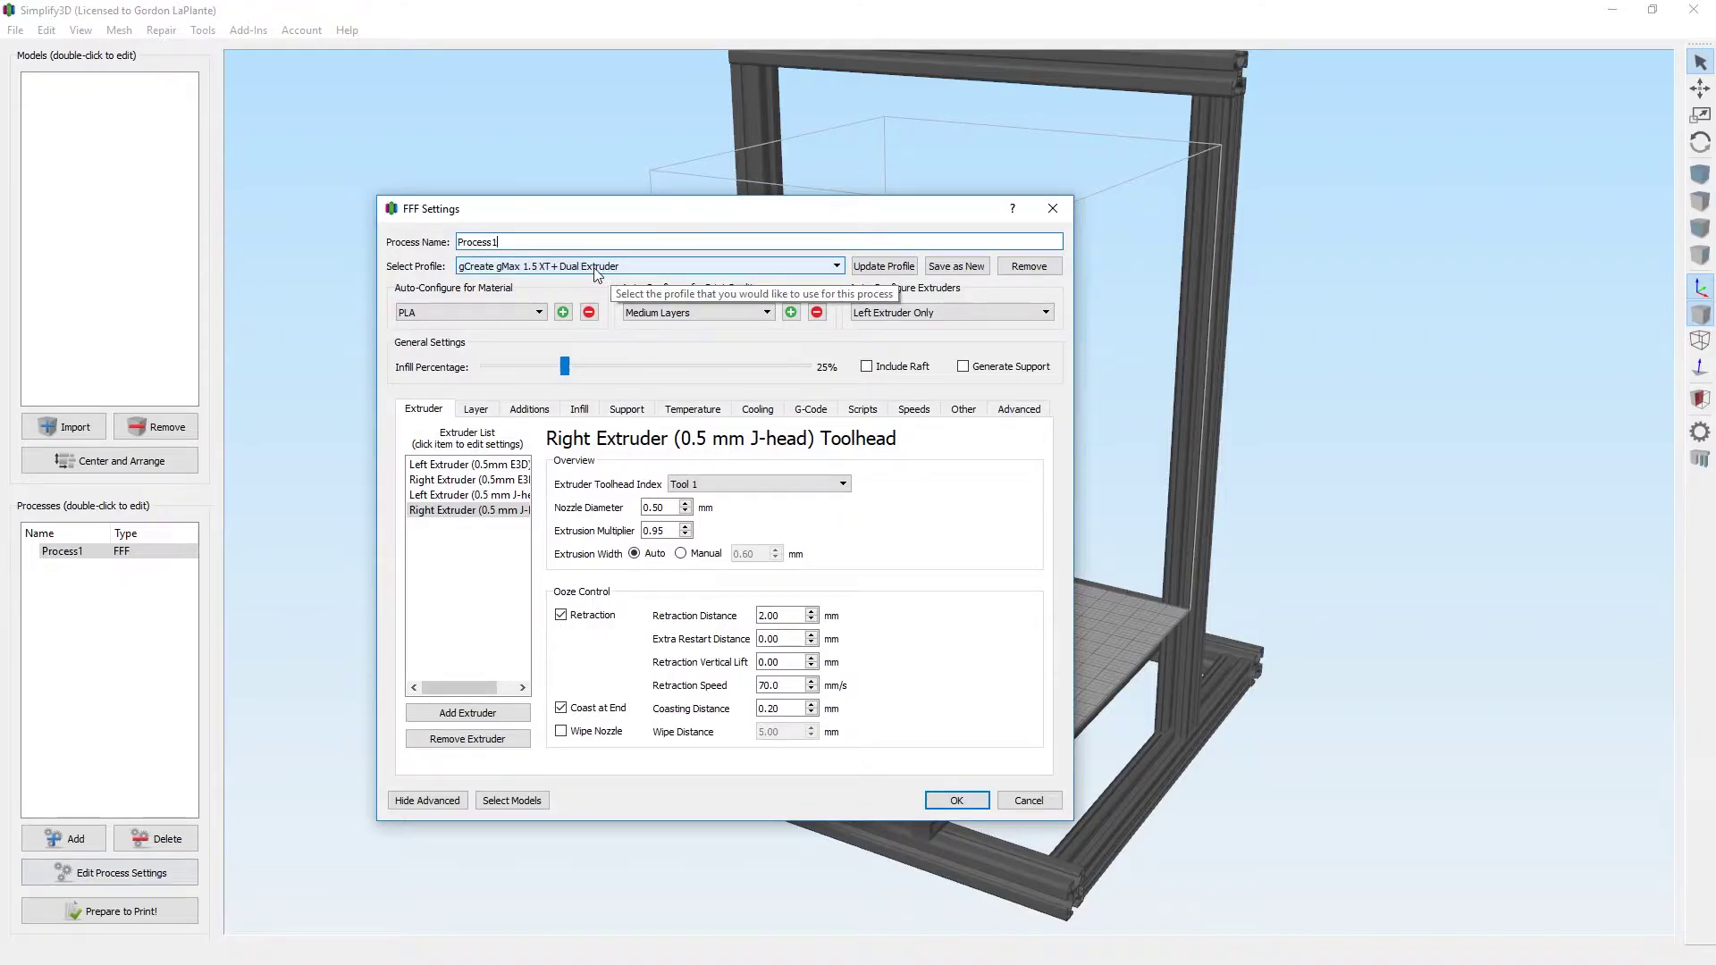
pyautogui.click(599, 265)
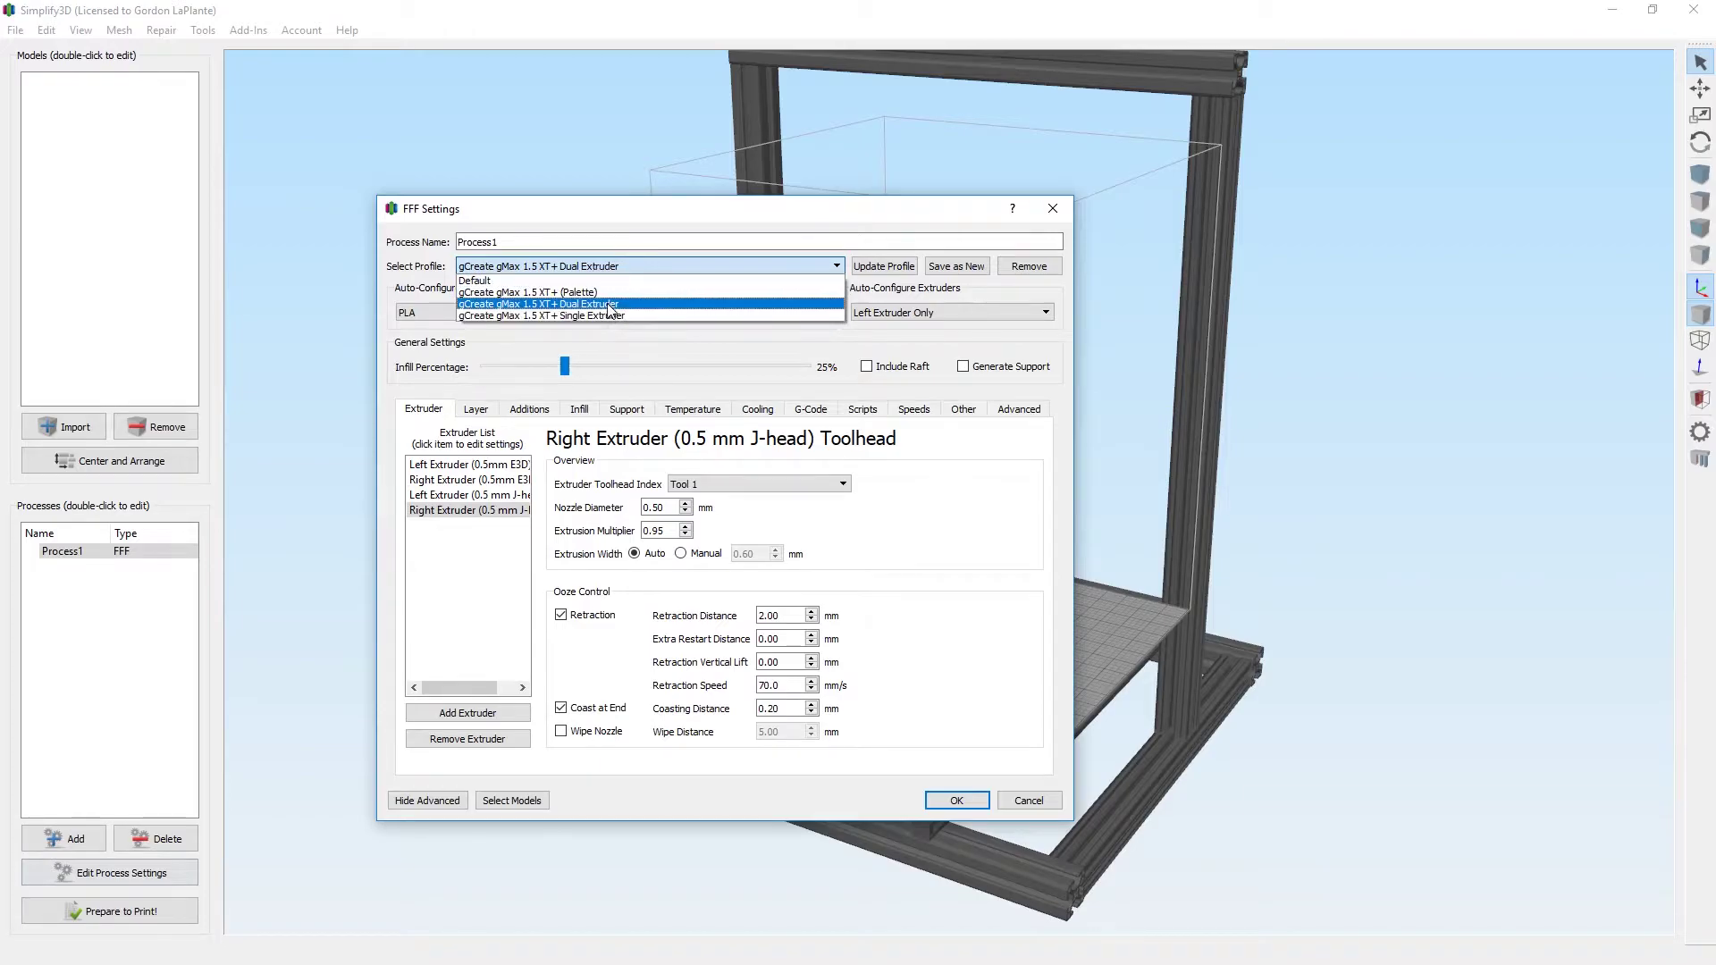
pyautogui.click(635, 304)
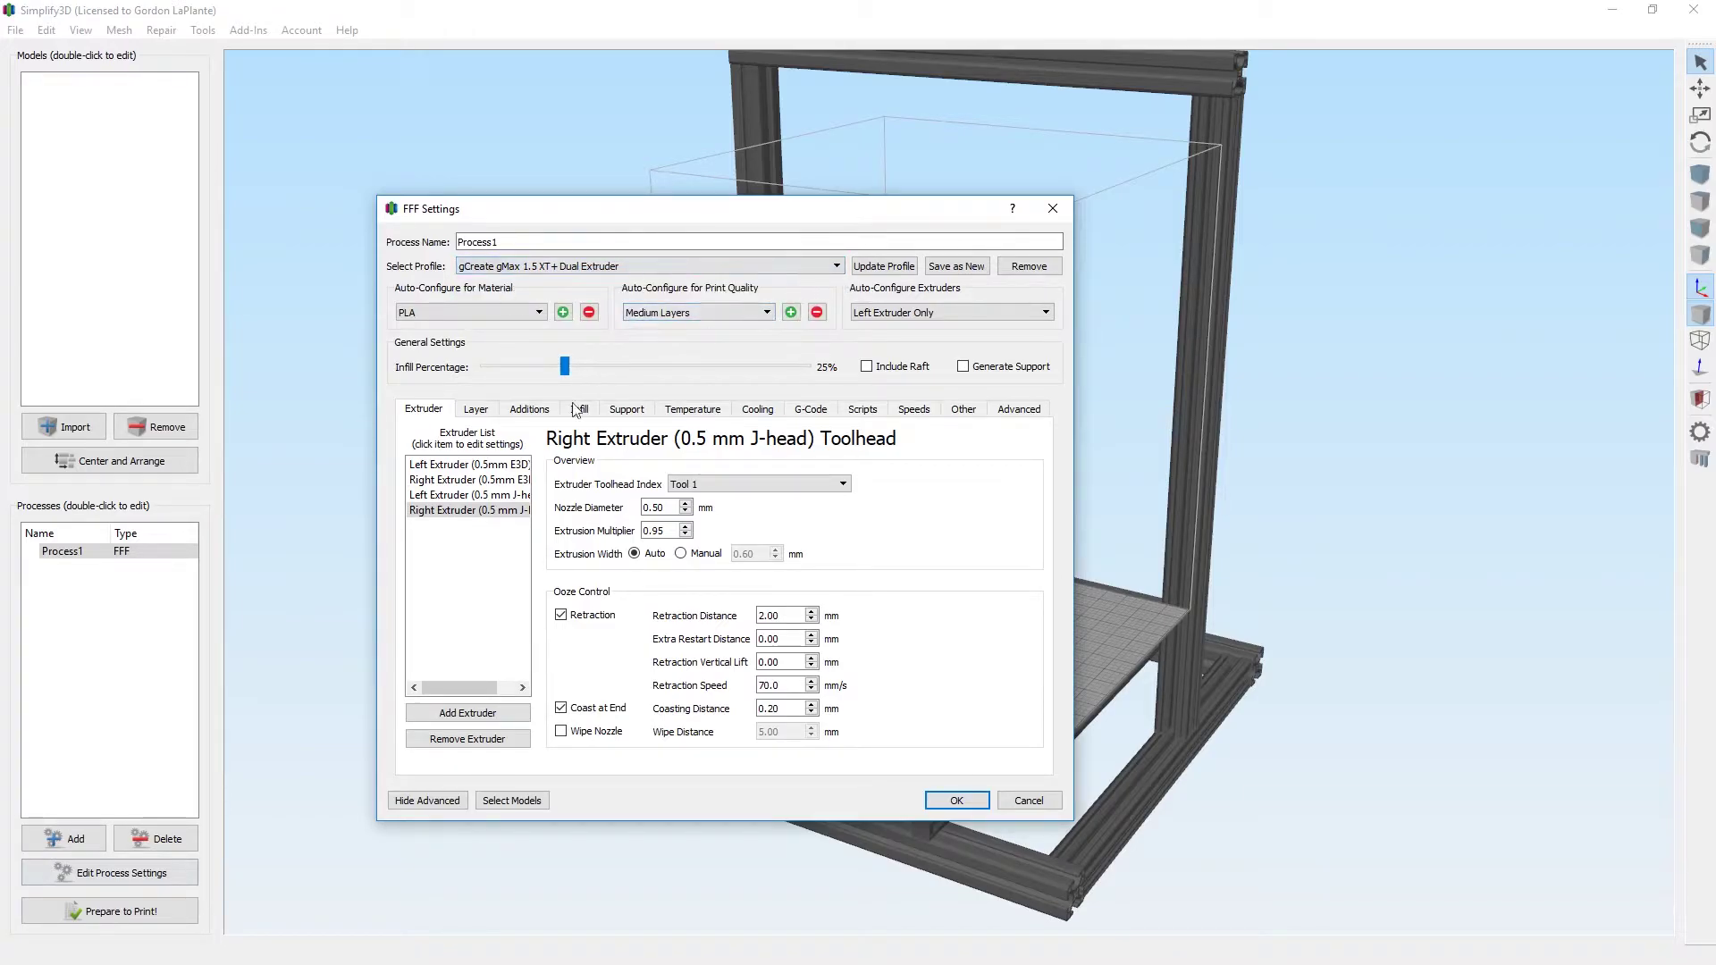
# - Save the process settings and import Moai_Body.stl and Moai_Lines.stl onto the build plate
pyautogui.click(946, 804)
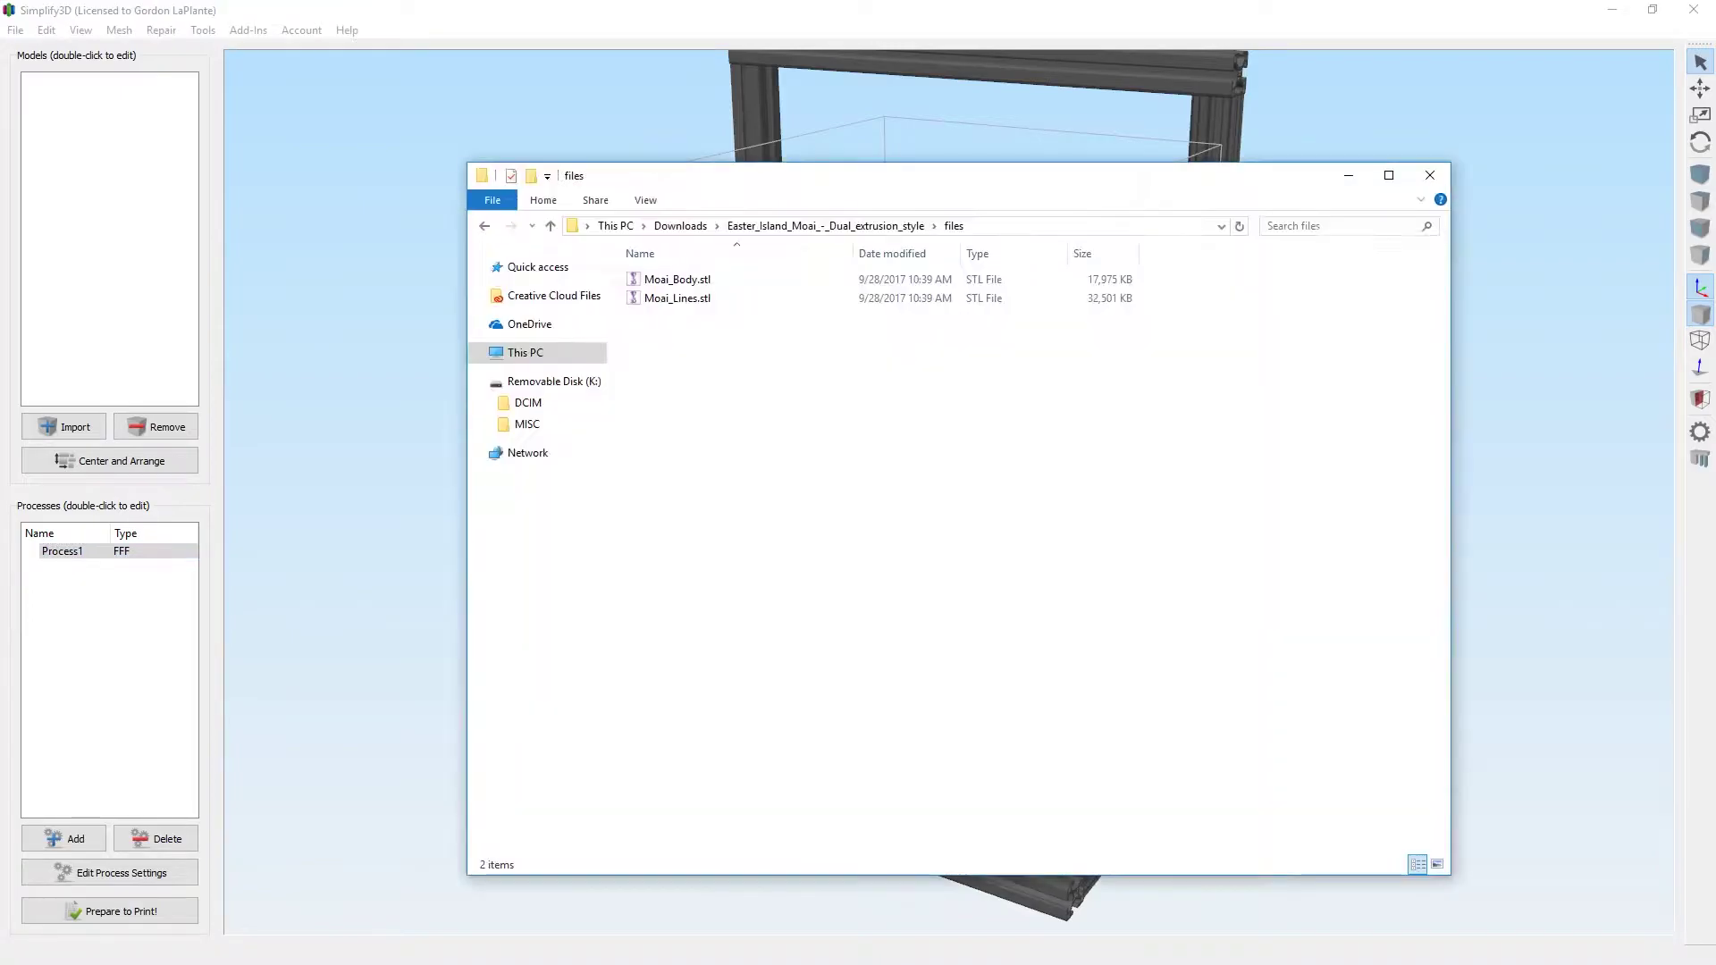
pyautogui.moveTo(678, 341); pyautogui.dragTo(703, 243)
pyautogui.moveTo(365, 382); pyautogui.dragTo(364, 387)
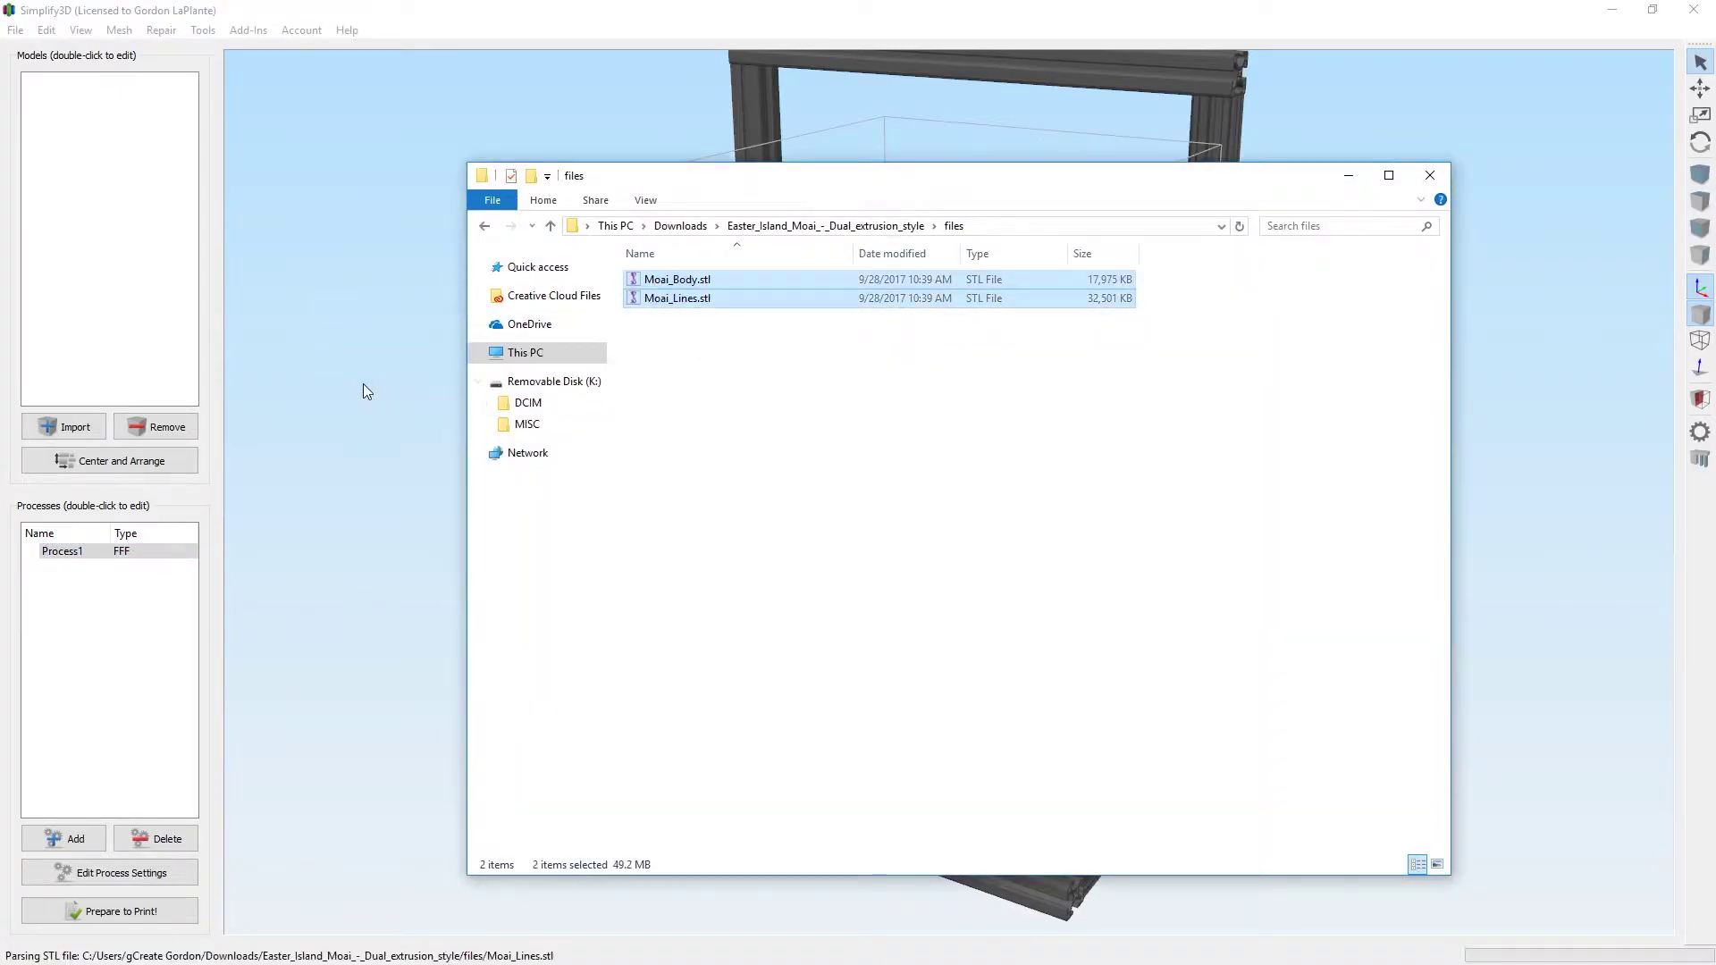
pyautogui.click(1349, 175)
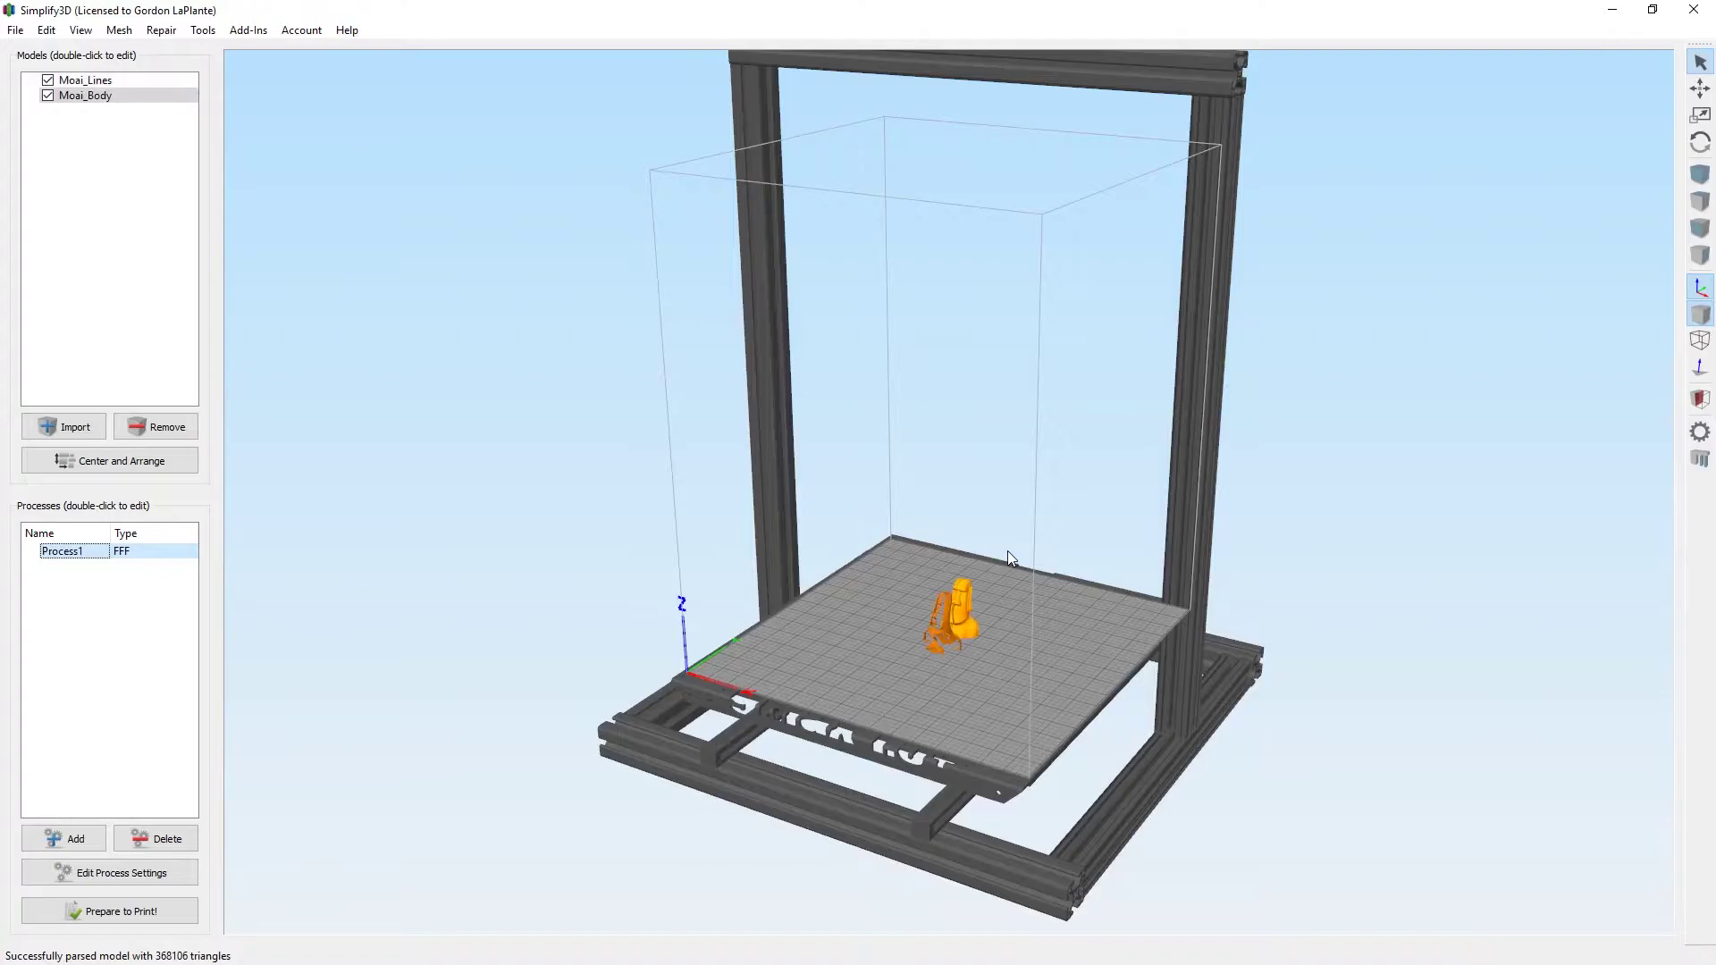
pyautogui.scroll(5, 903, 644)
pyautogui.moveTo(936, 724); pyautogui.dragTo(942, 513, button='right')
pyautogui.scroll(10, 942, 513)
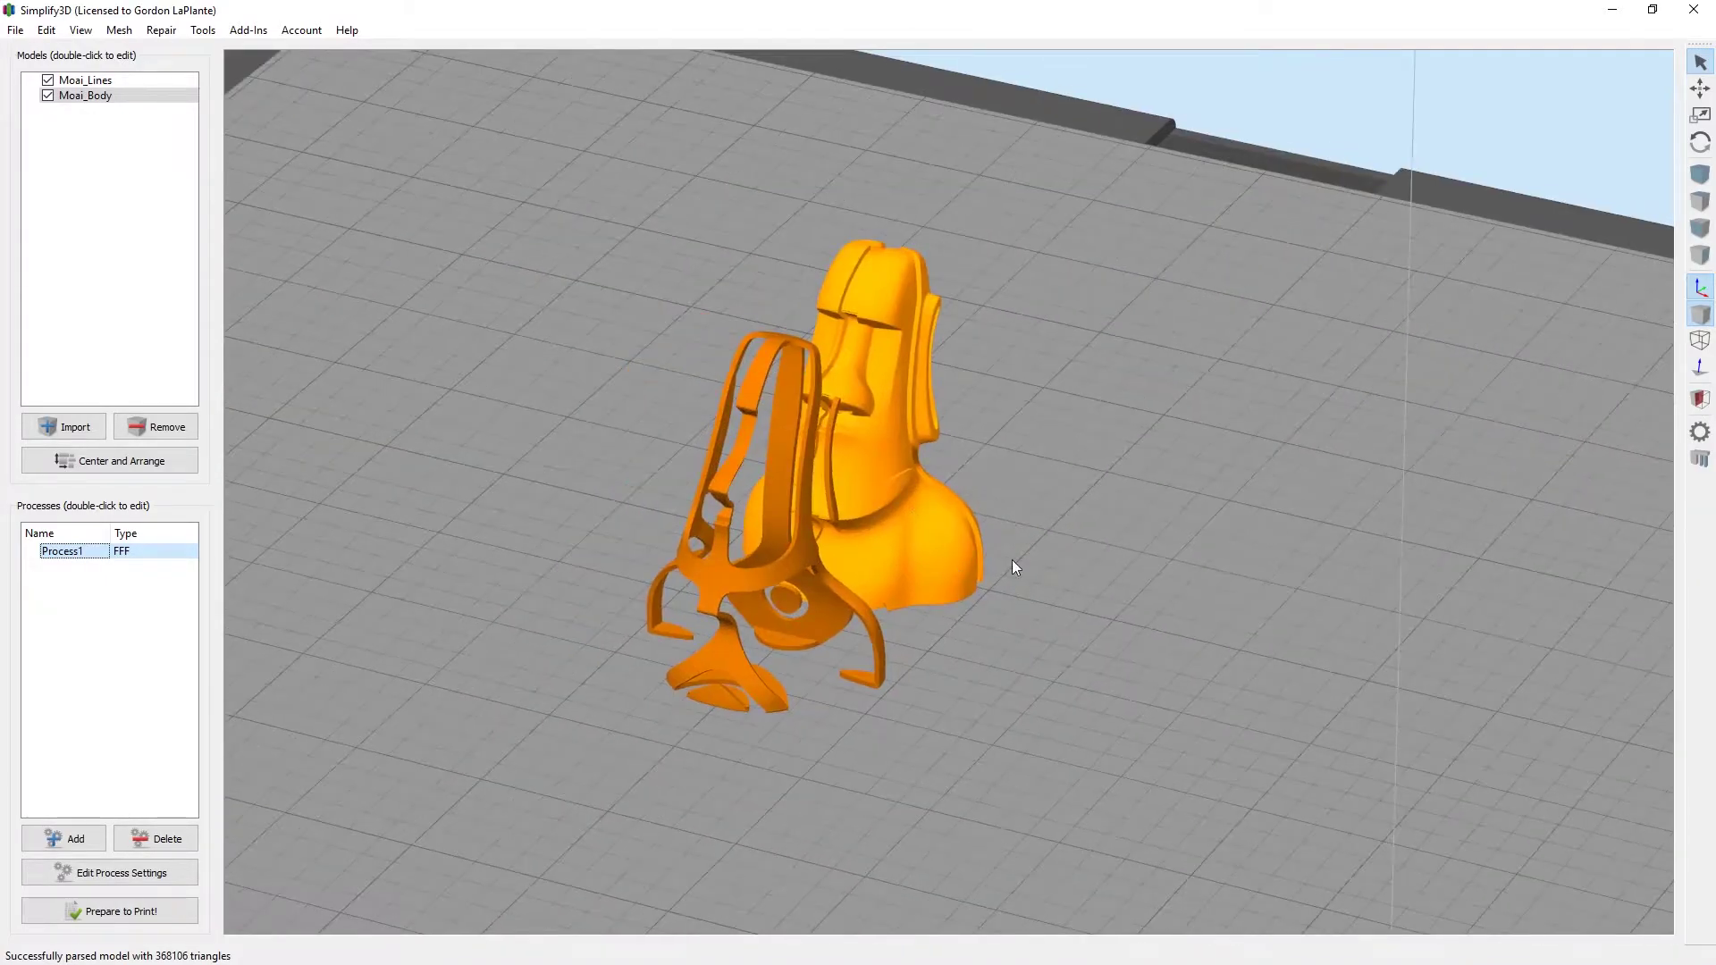
pyautogui.moveTo(946, 595); pyautogui.dragTo(1030, 645, button='right')
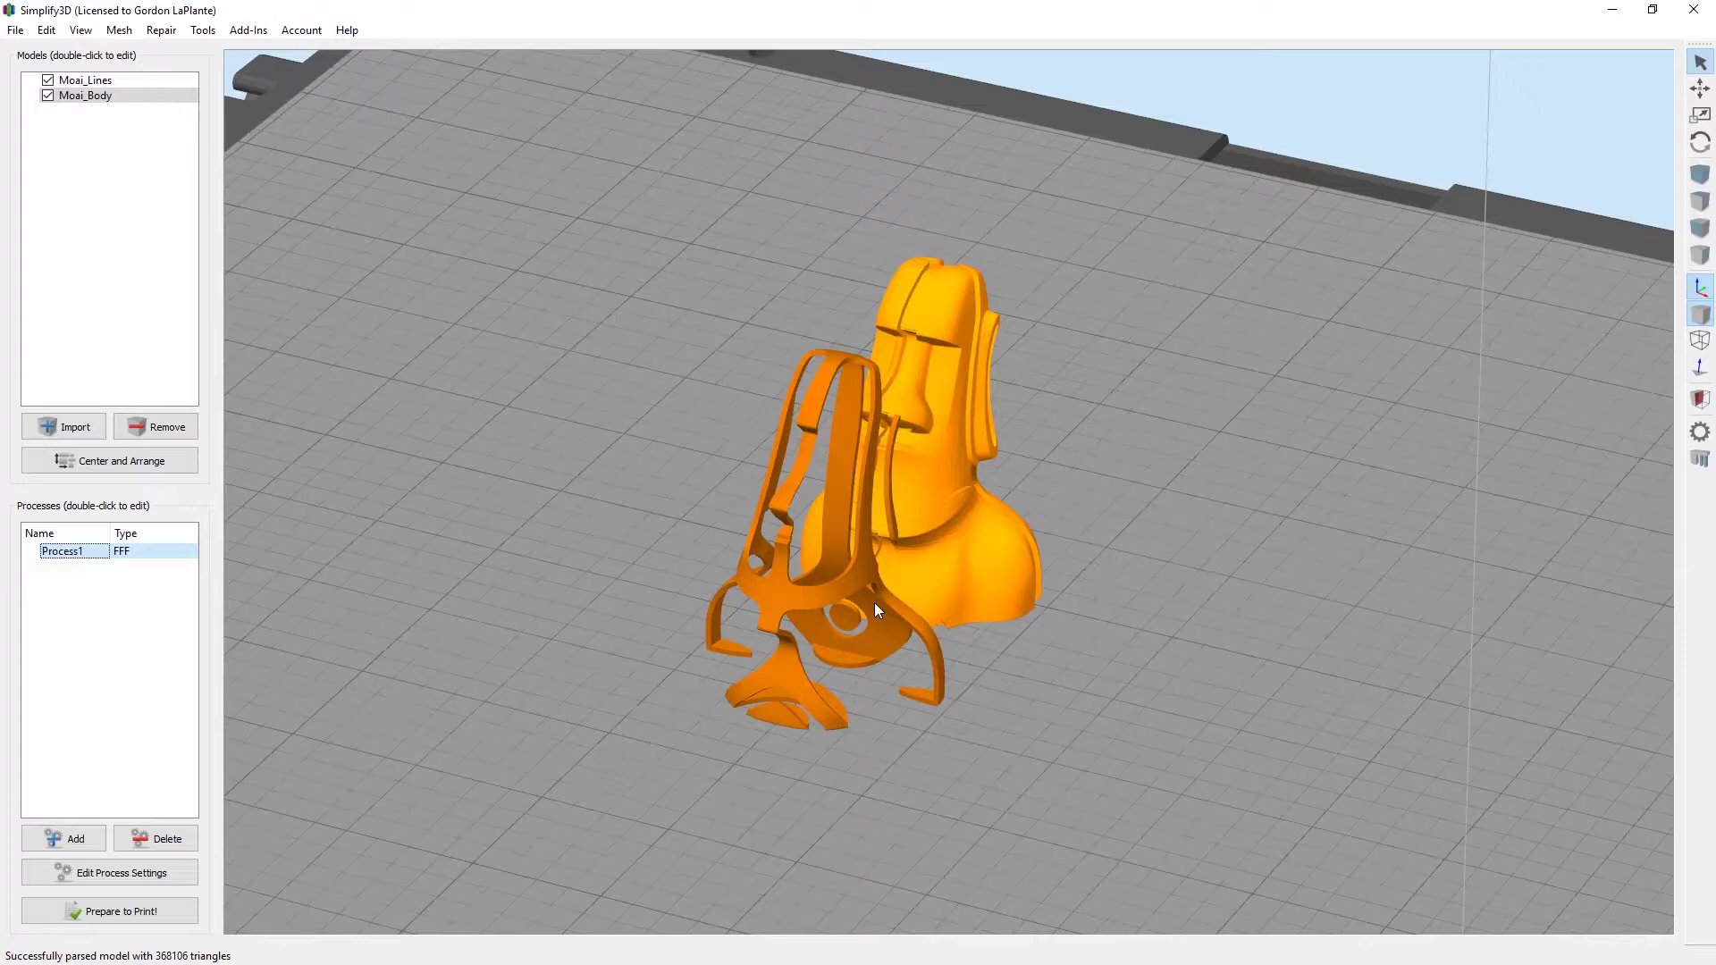
# - Center both Moai models, undo the arrange to keep them one bust, and check the mesh
pyautogui.click(162, 461)
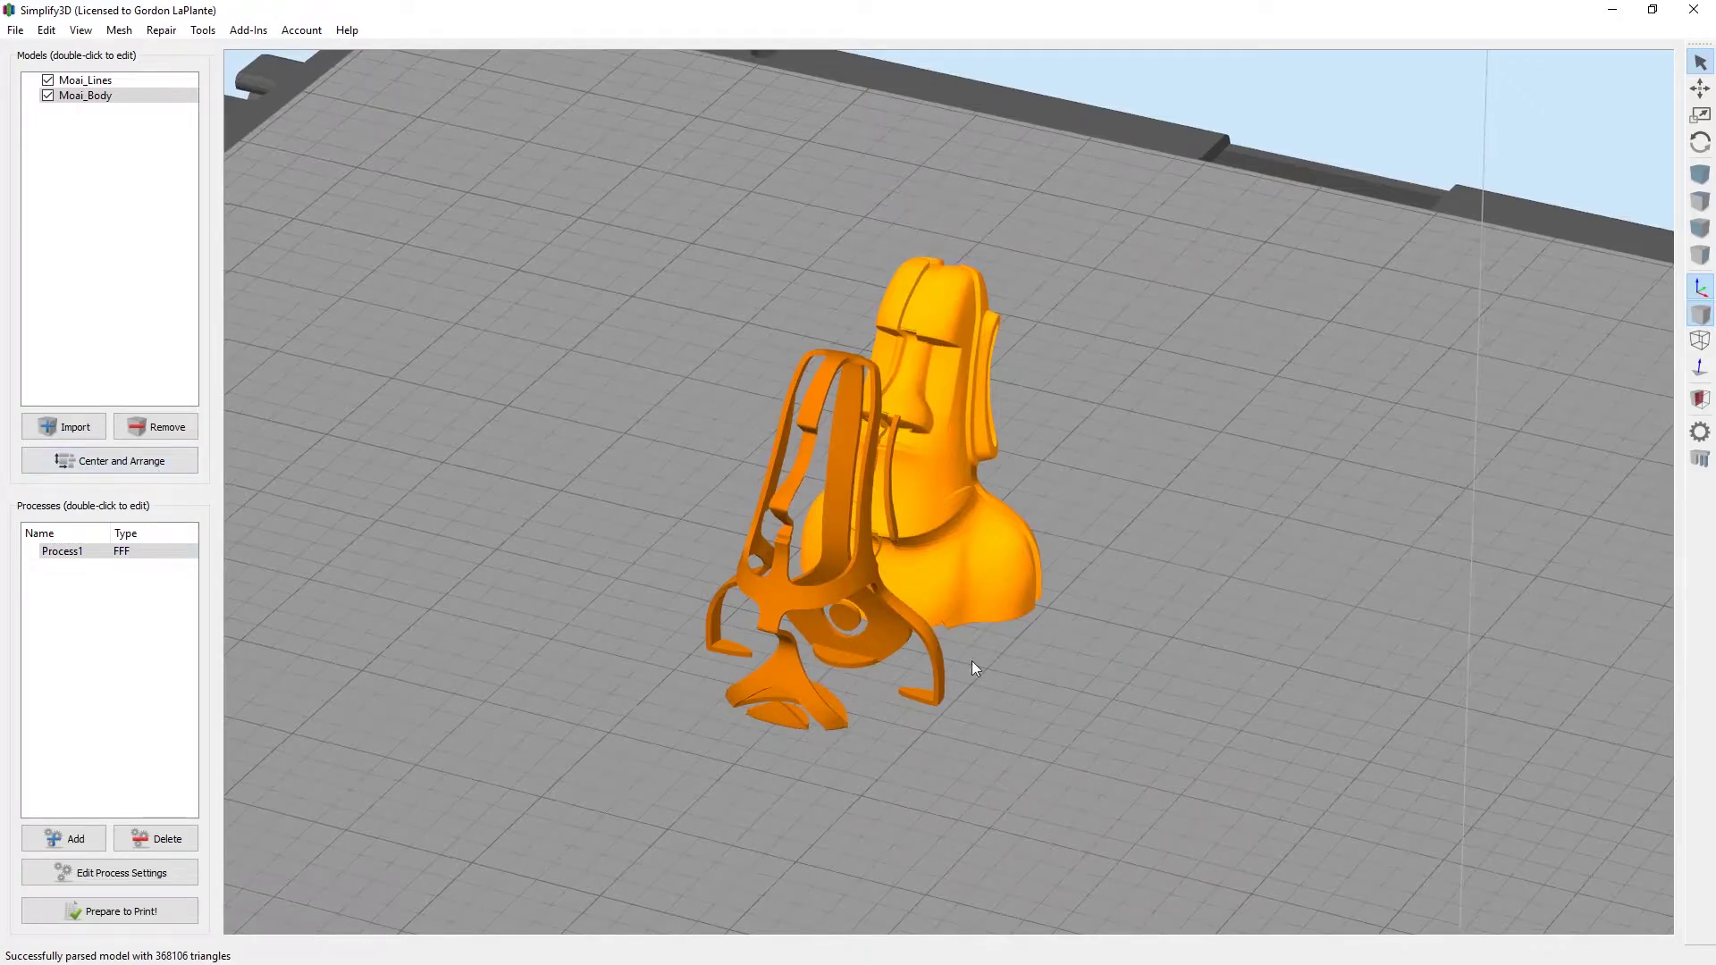
pyautogui.keyDown('ctrl'); pyautogui.click(868, 652); pyautogui.keyUp('ctrl')
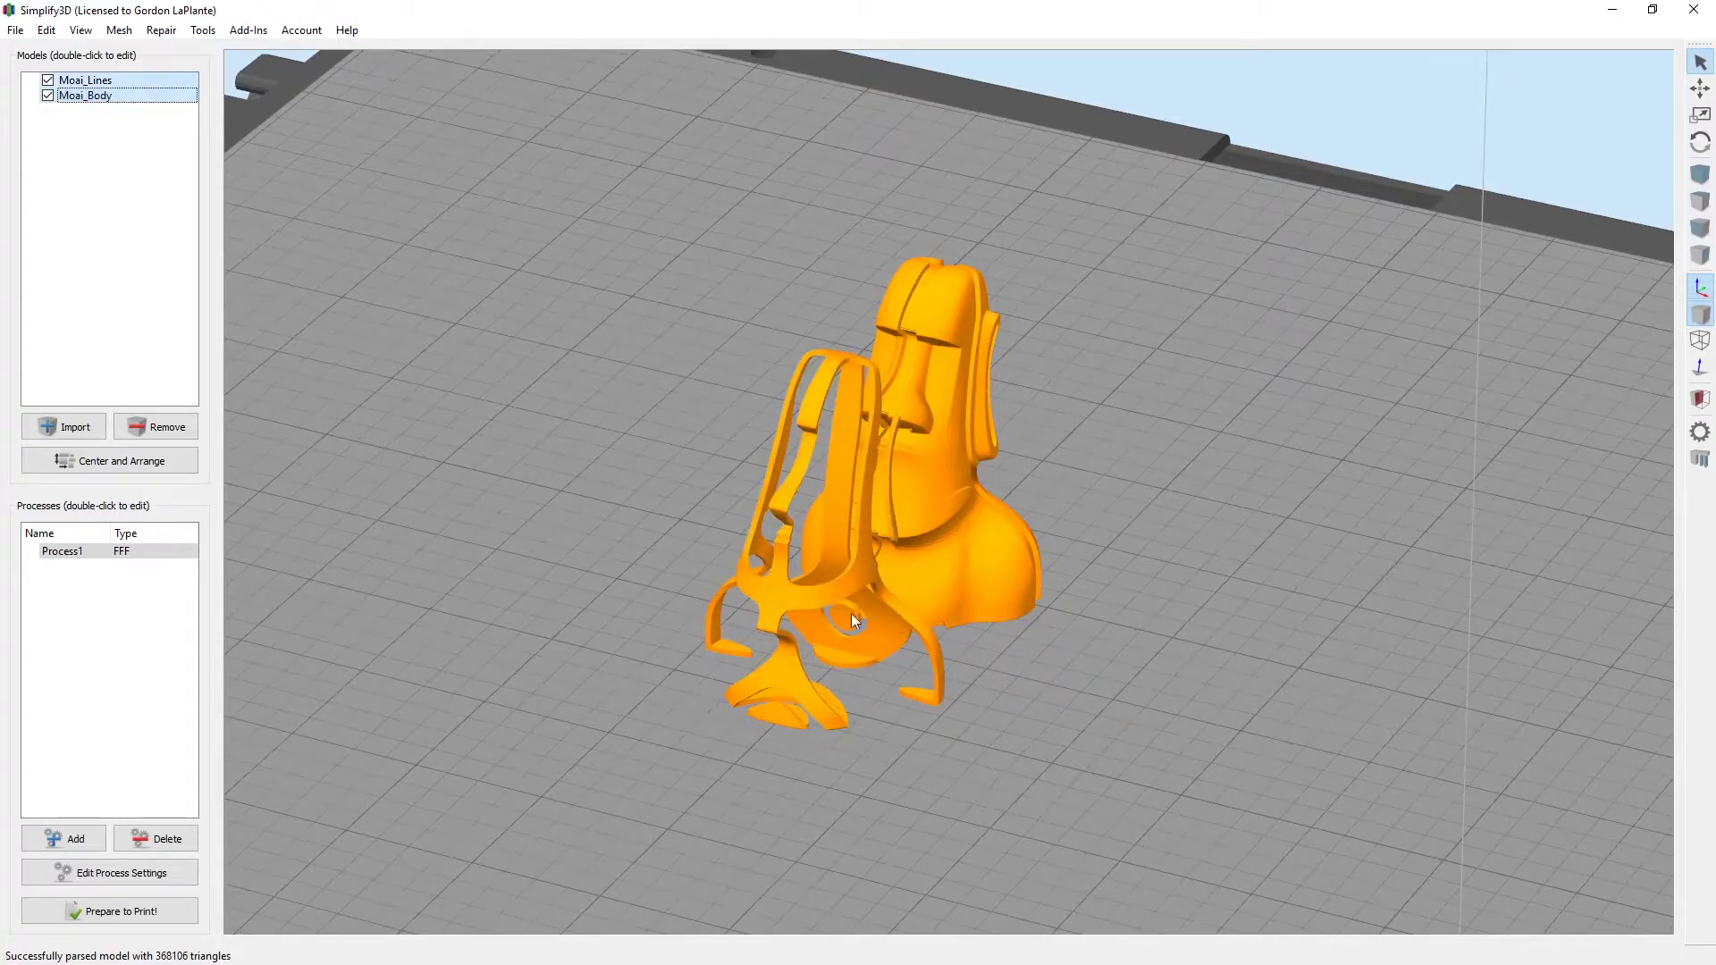
pyautogui.click(146, 463)
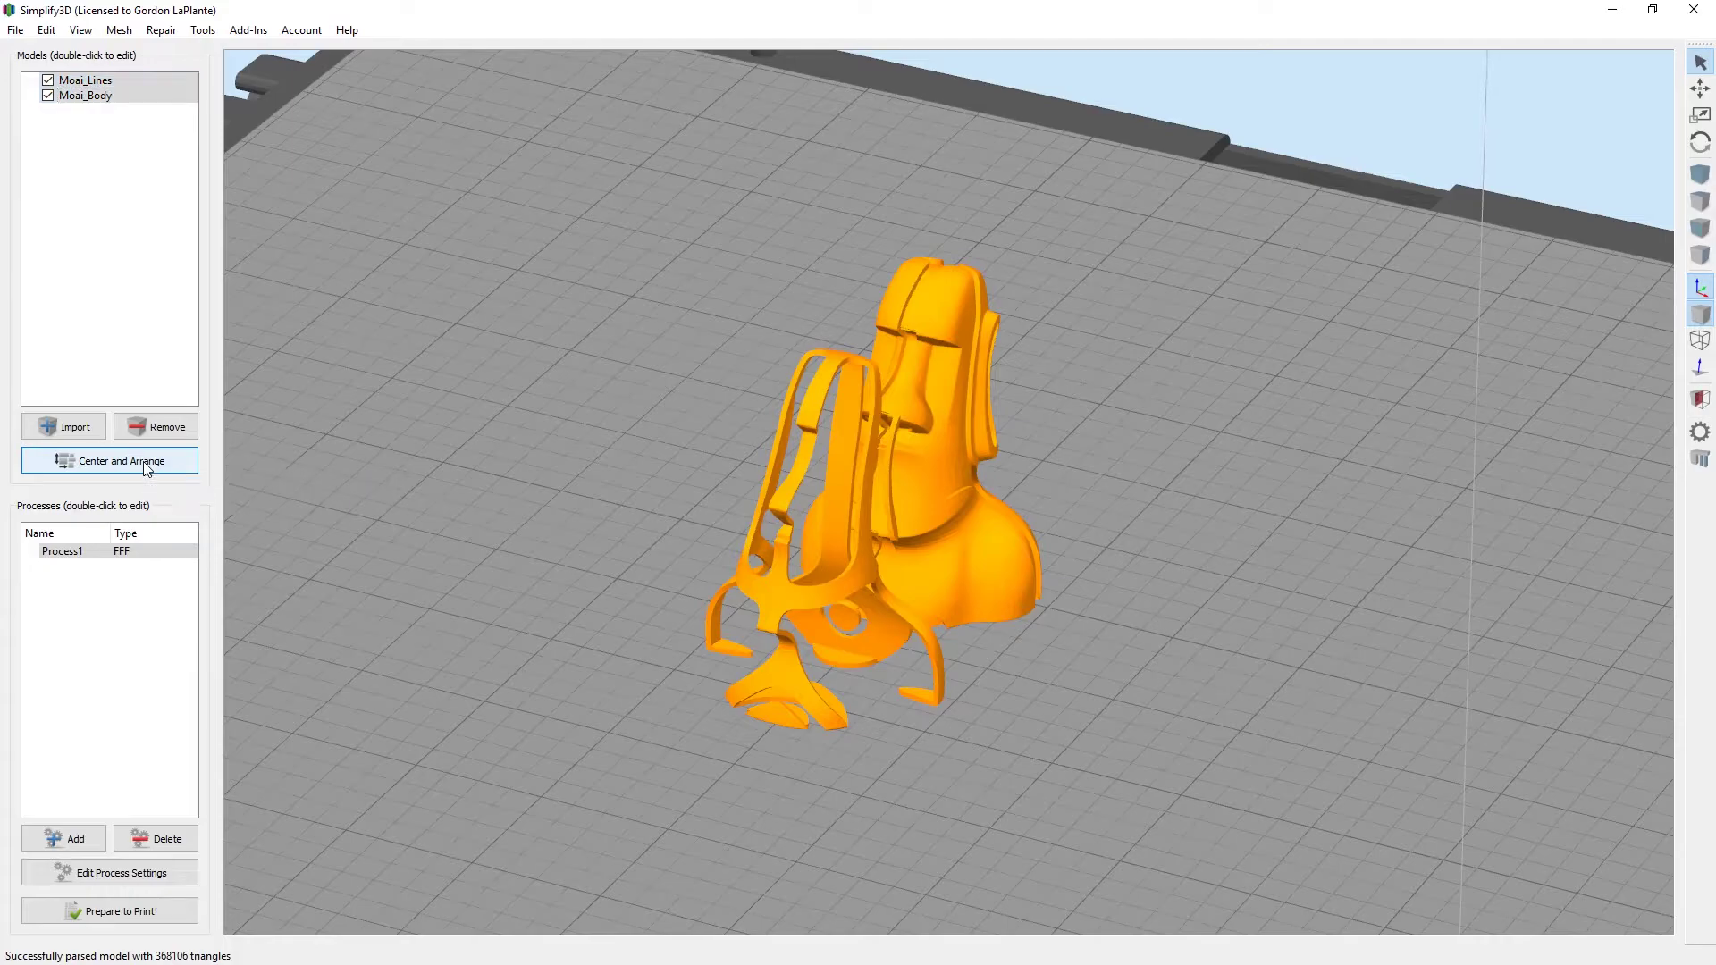
pyautogui.hotkey('ctrl', 'z')
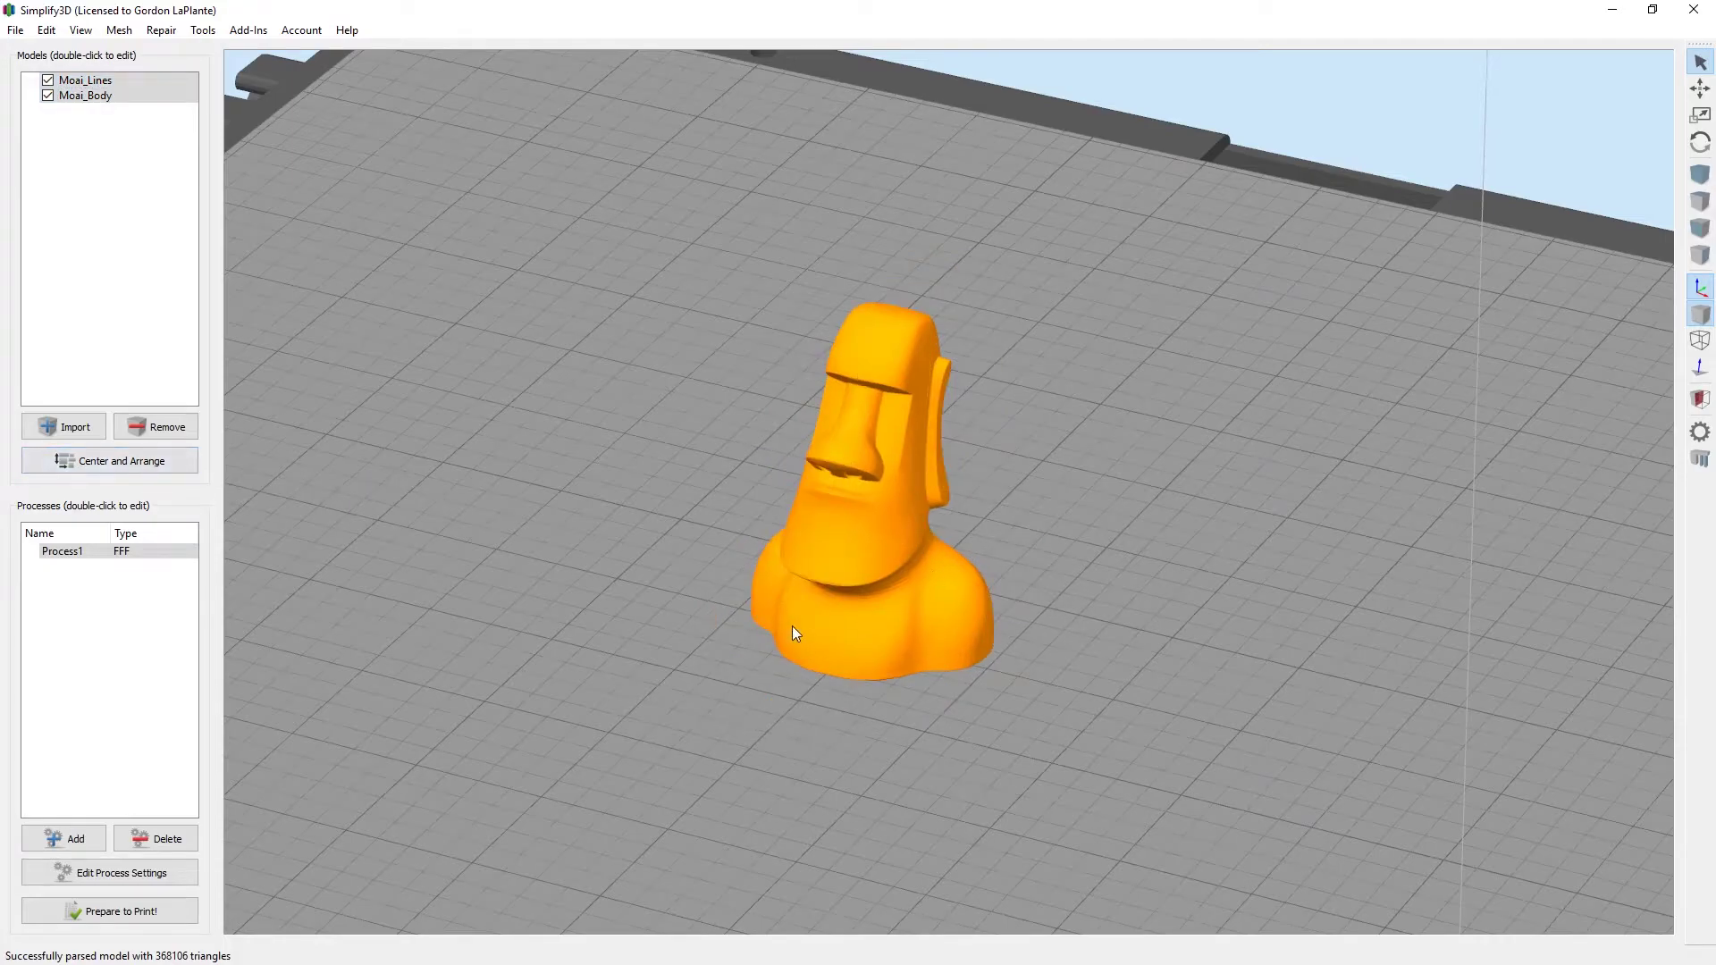
pyautogui.click(1704, 342)
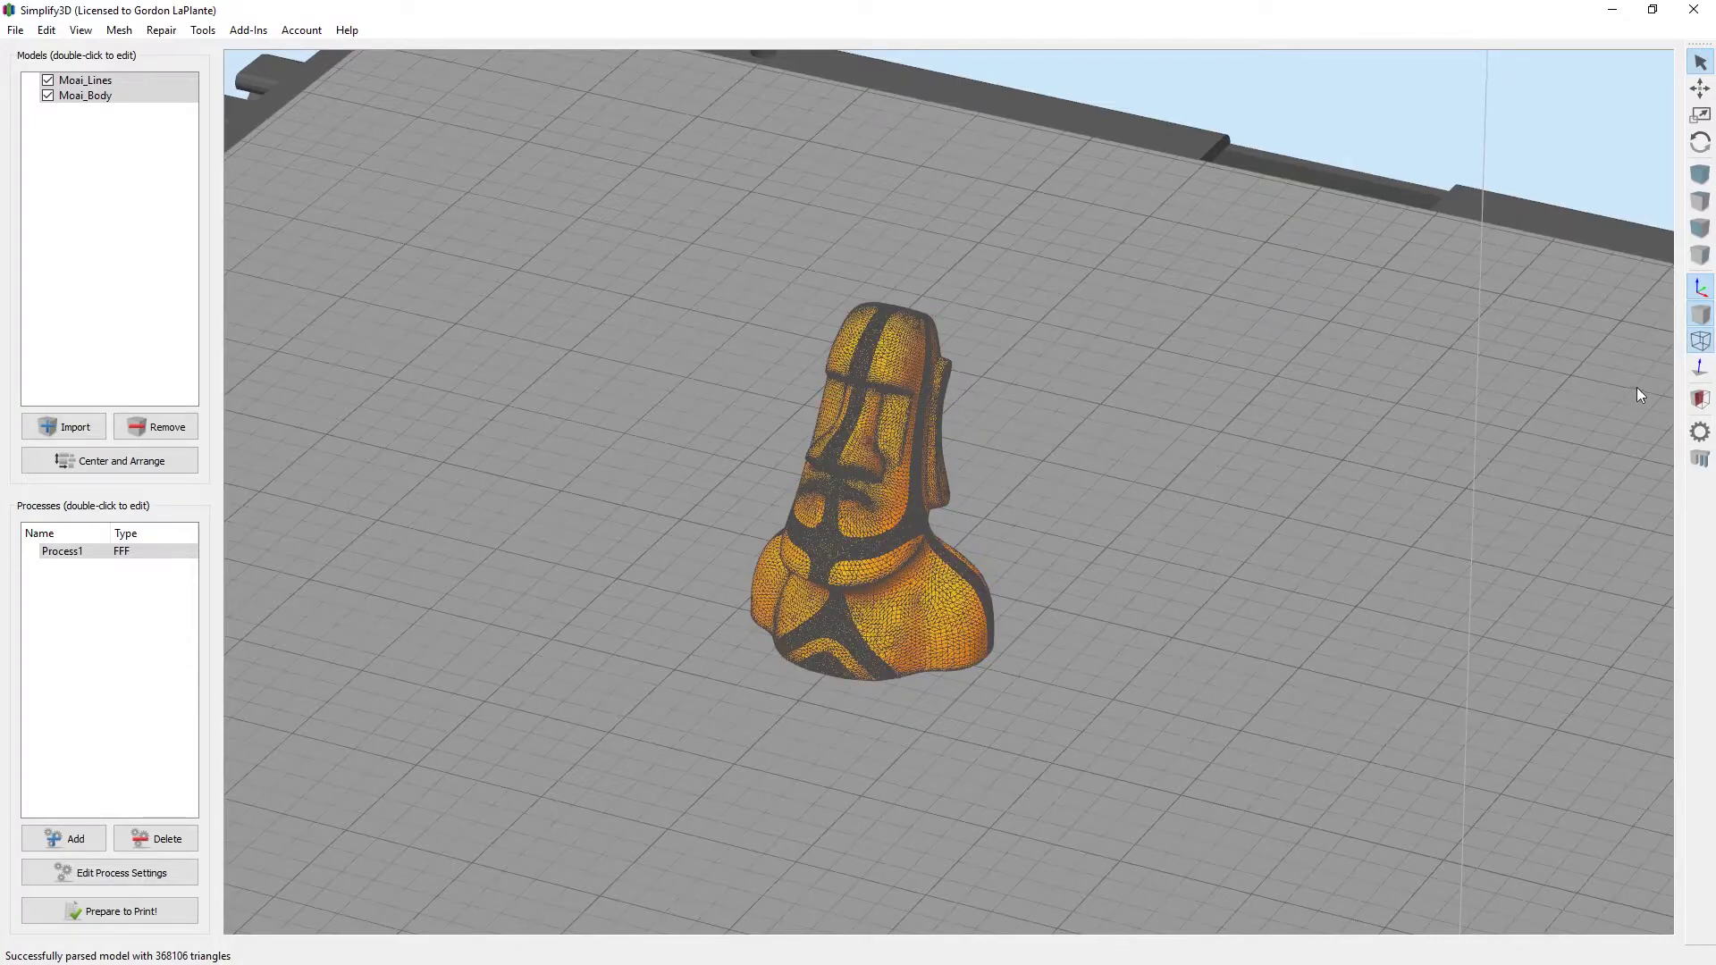
pyautogui.click(1700, 341)
pyautogui.moveTo(739, 709); pyautogui.dragTo(742, 679)
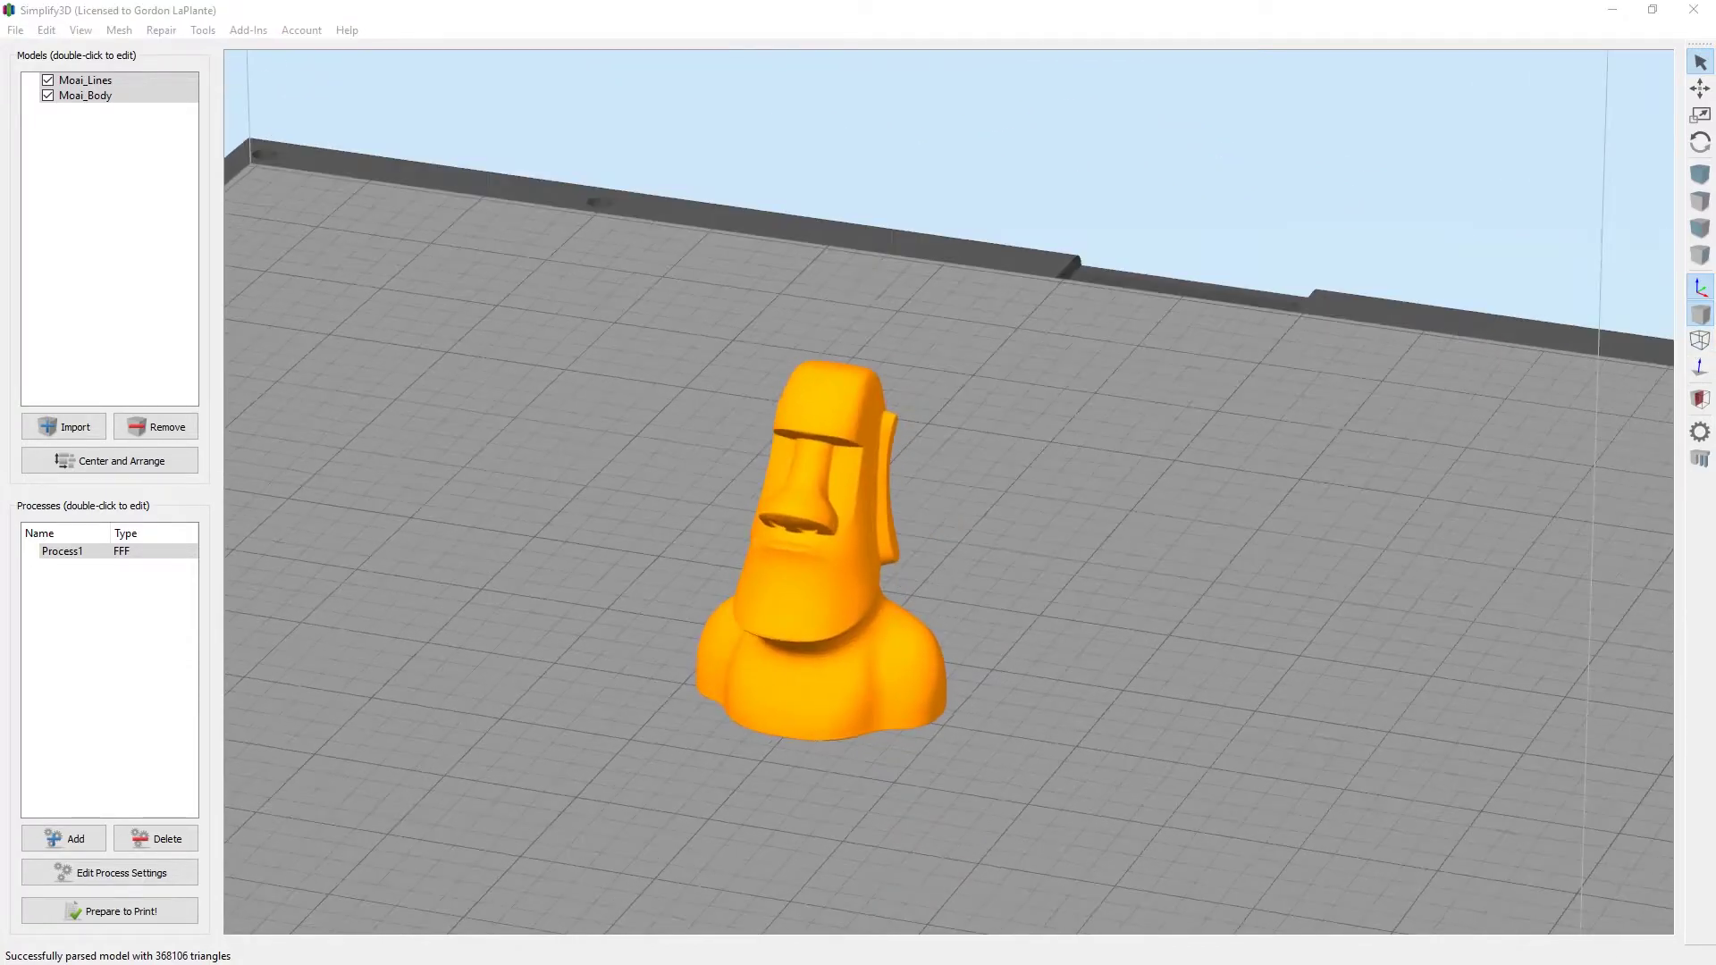
# - Run the Dual Extrusion Wizard: Moai_Lines on Color 1 (left), Moai_Body on Color 2 (right)
pyautogui.click(203, 29)
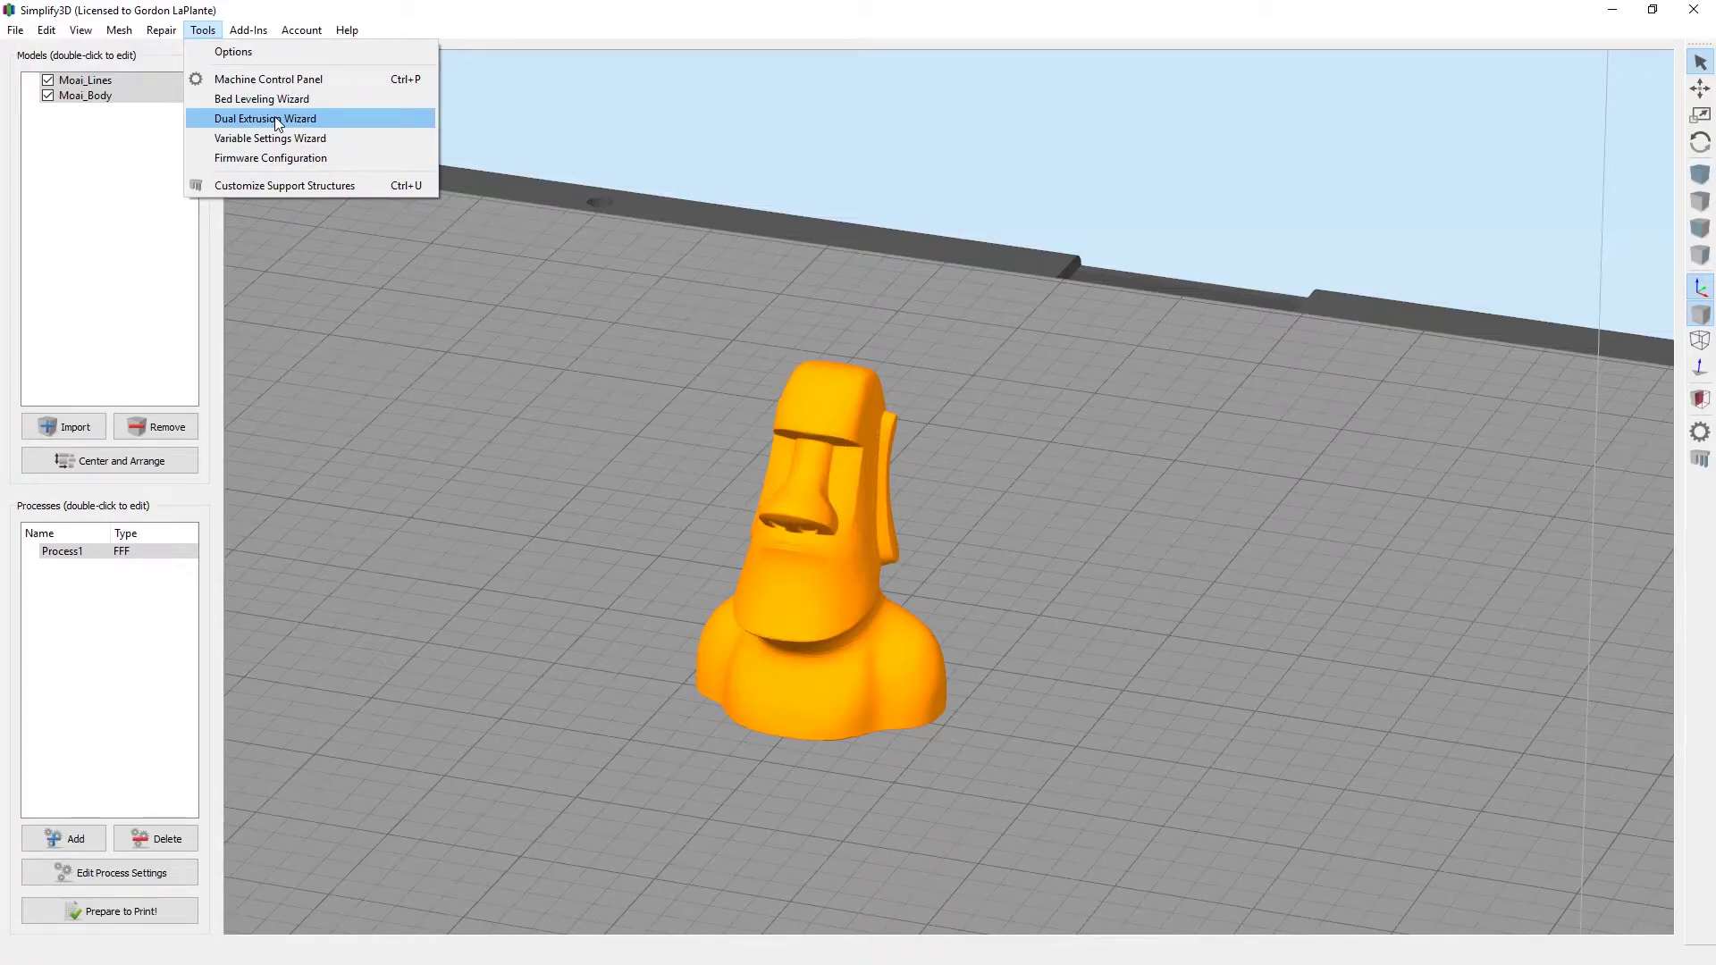
pyautogui.click(275, 119)
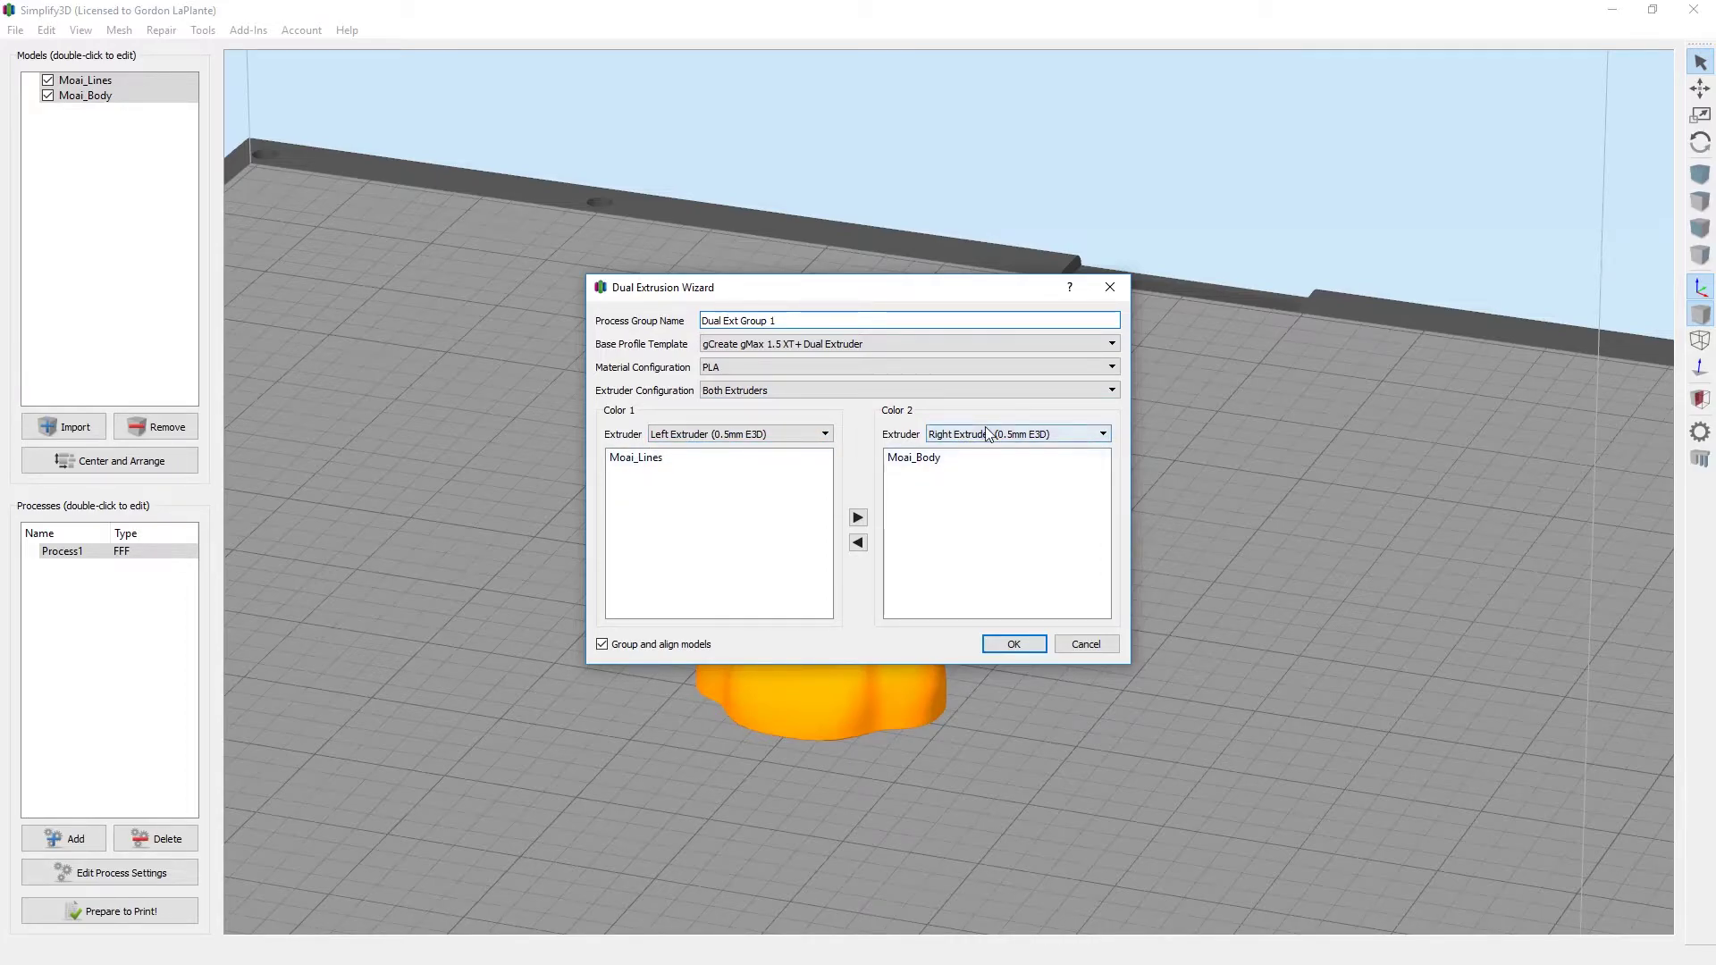
pyautogui.click(1013, 645)
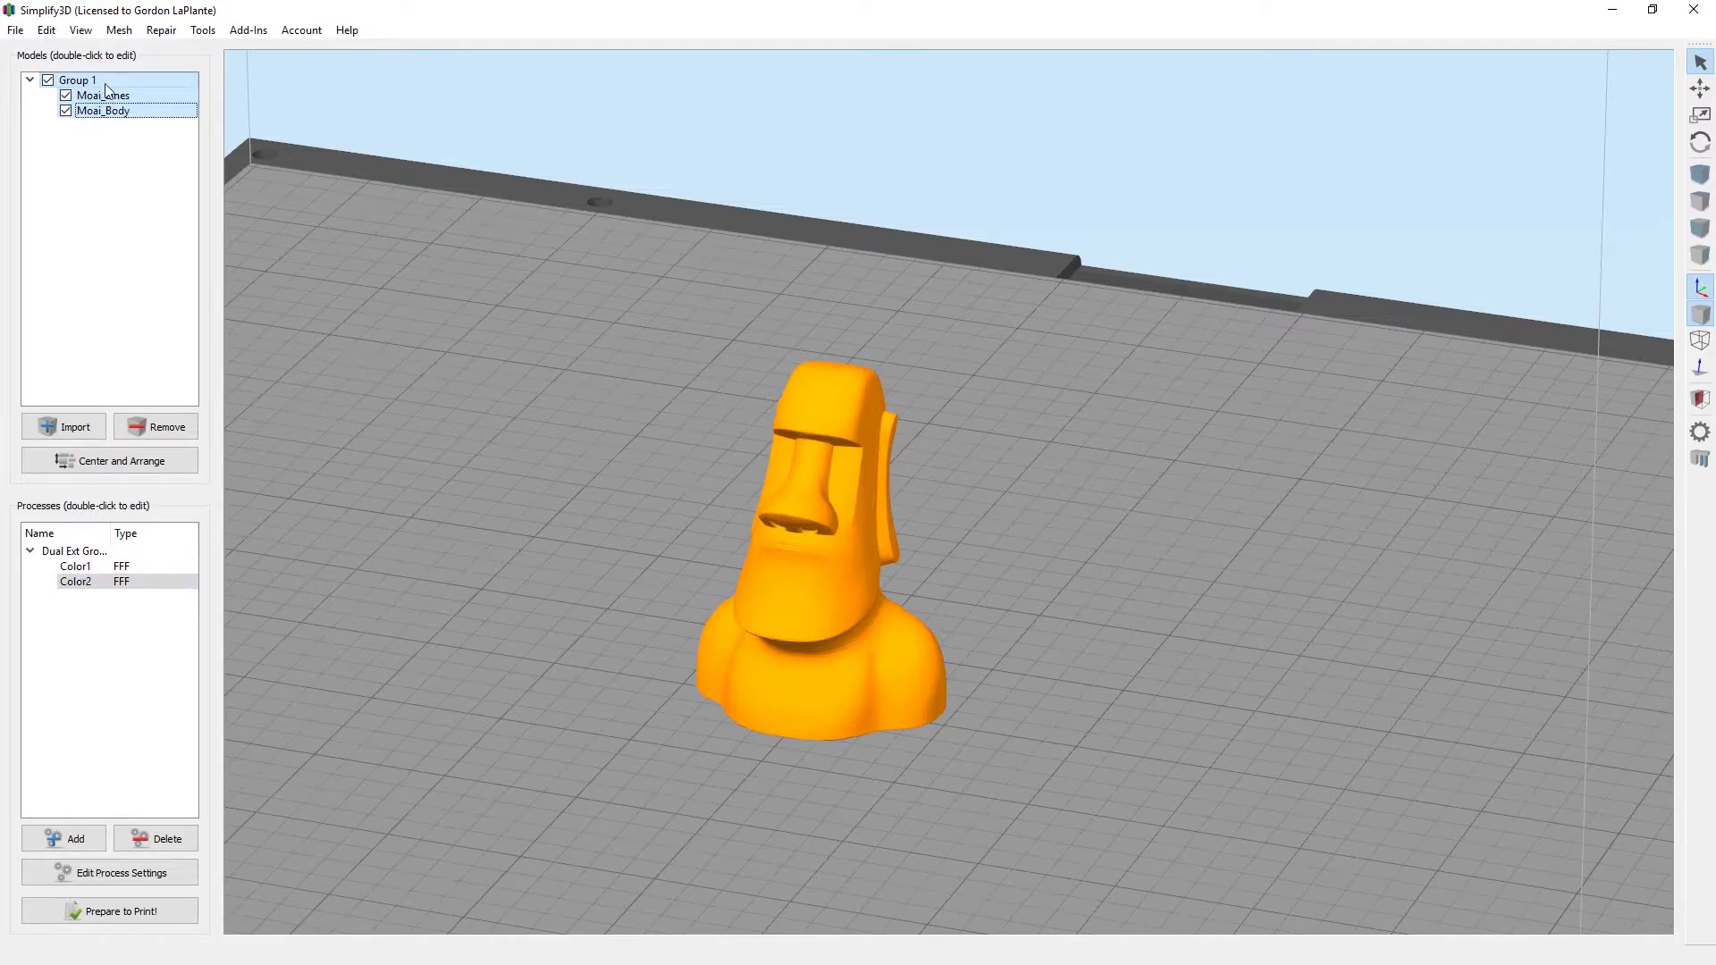
# - Slice the Color1 and Color2 processes together
pyautogui.click(120, 910)
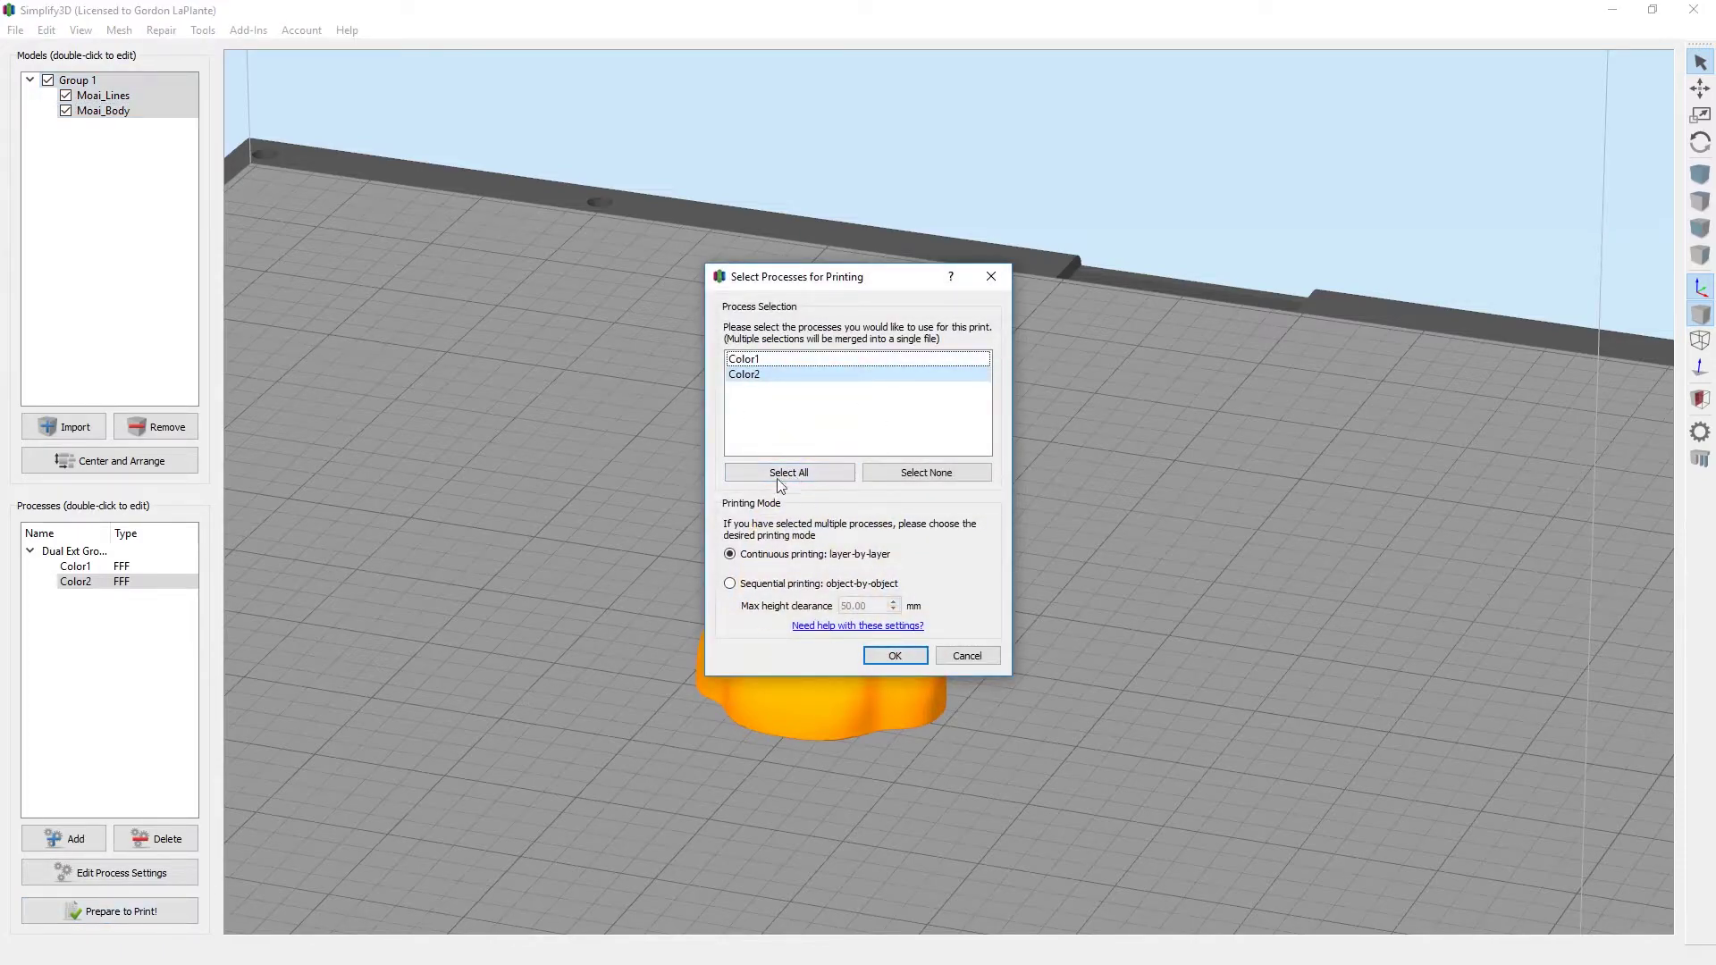
pyautogui.click(795, 472)
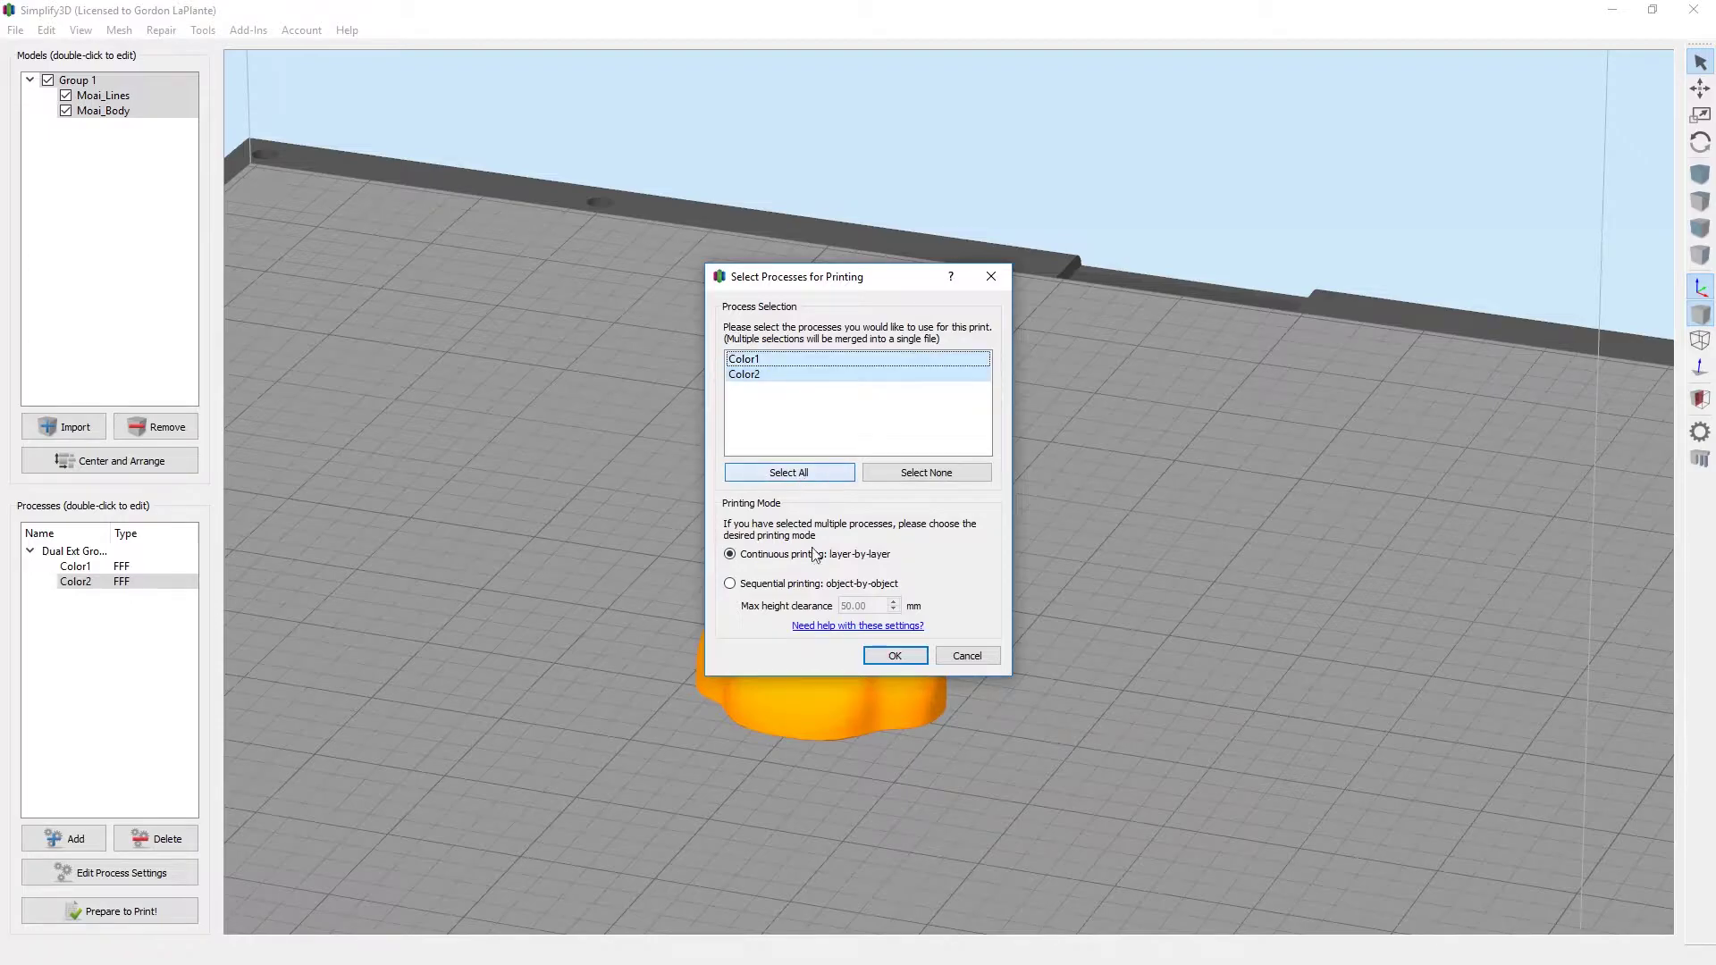
pyautogui.click(909, 660)
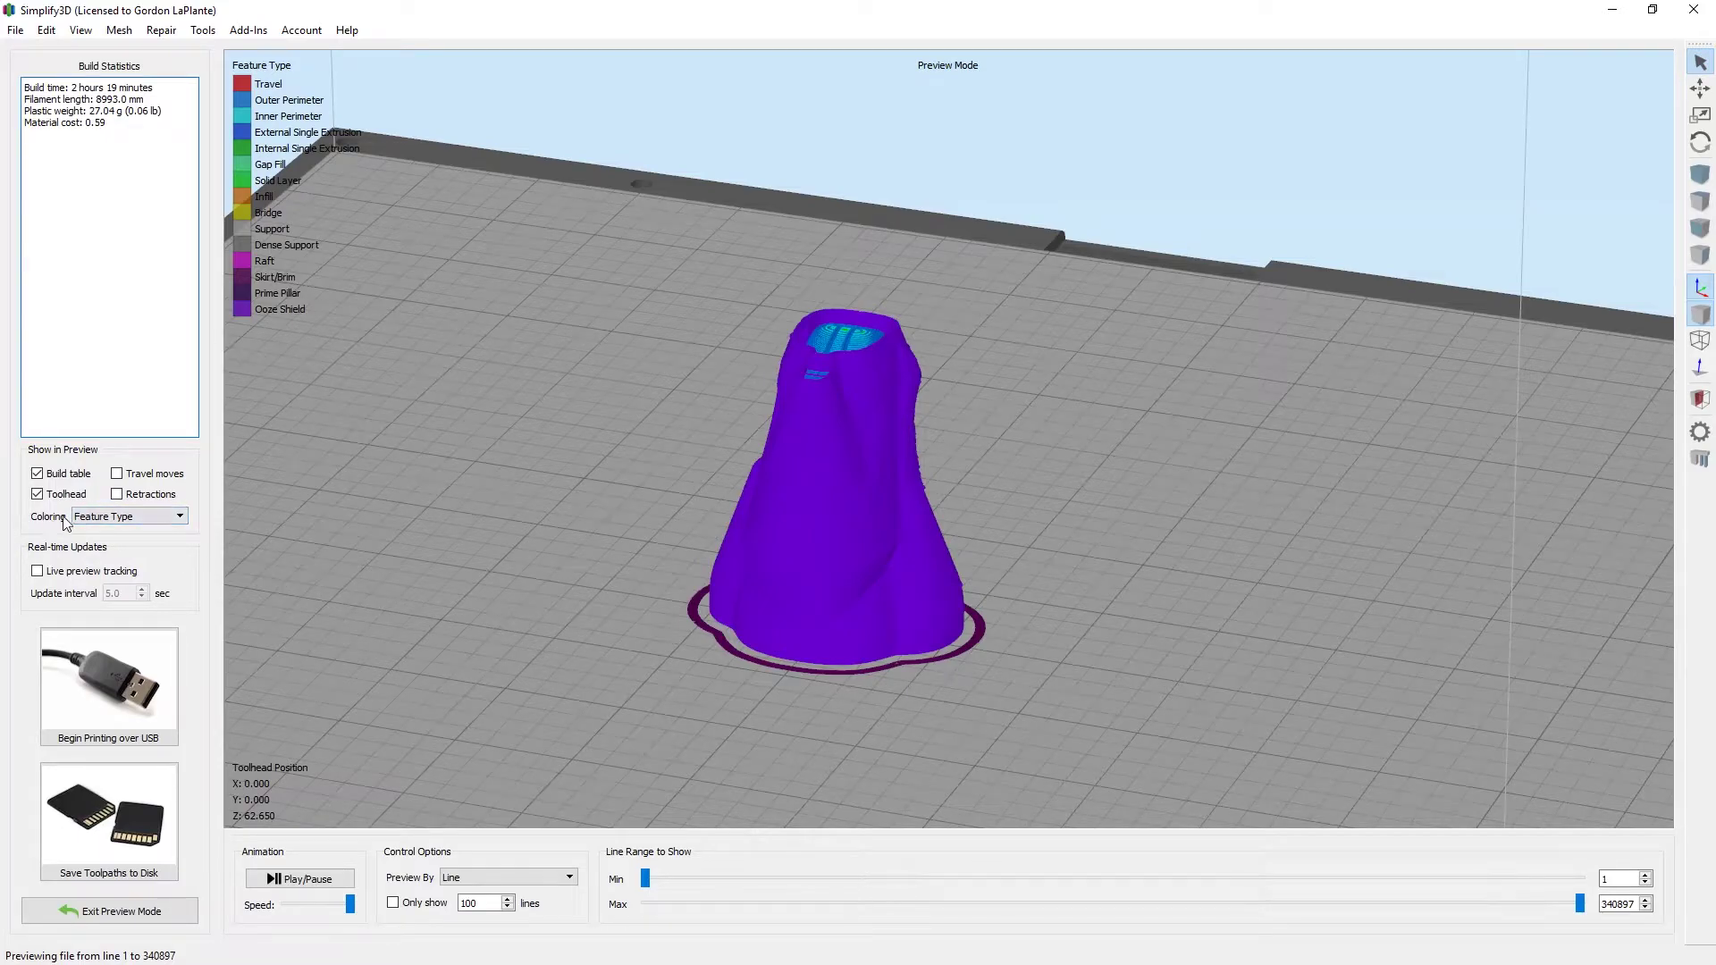
# - Color the preview by Active Toolhead, scrub the layer slider to inspect toolpaths, then exit preview
pyautogui.click(150, 521)
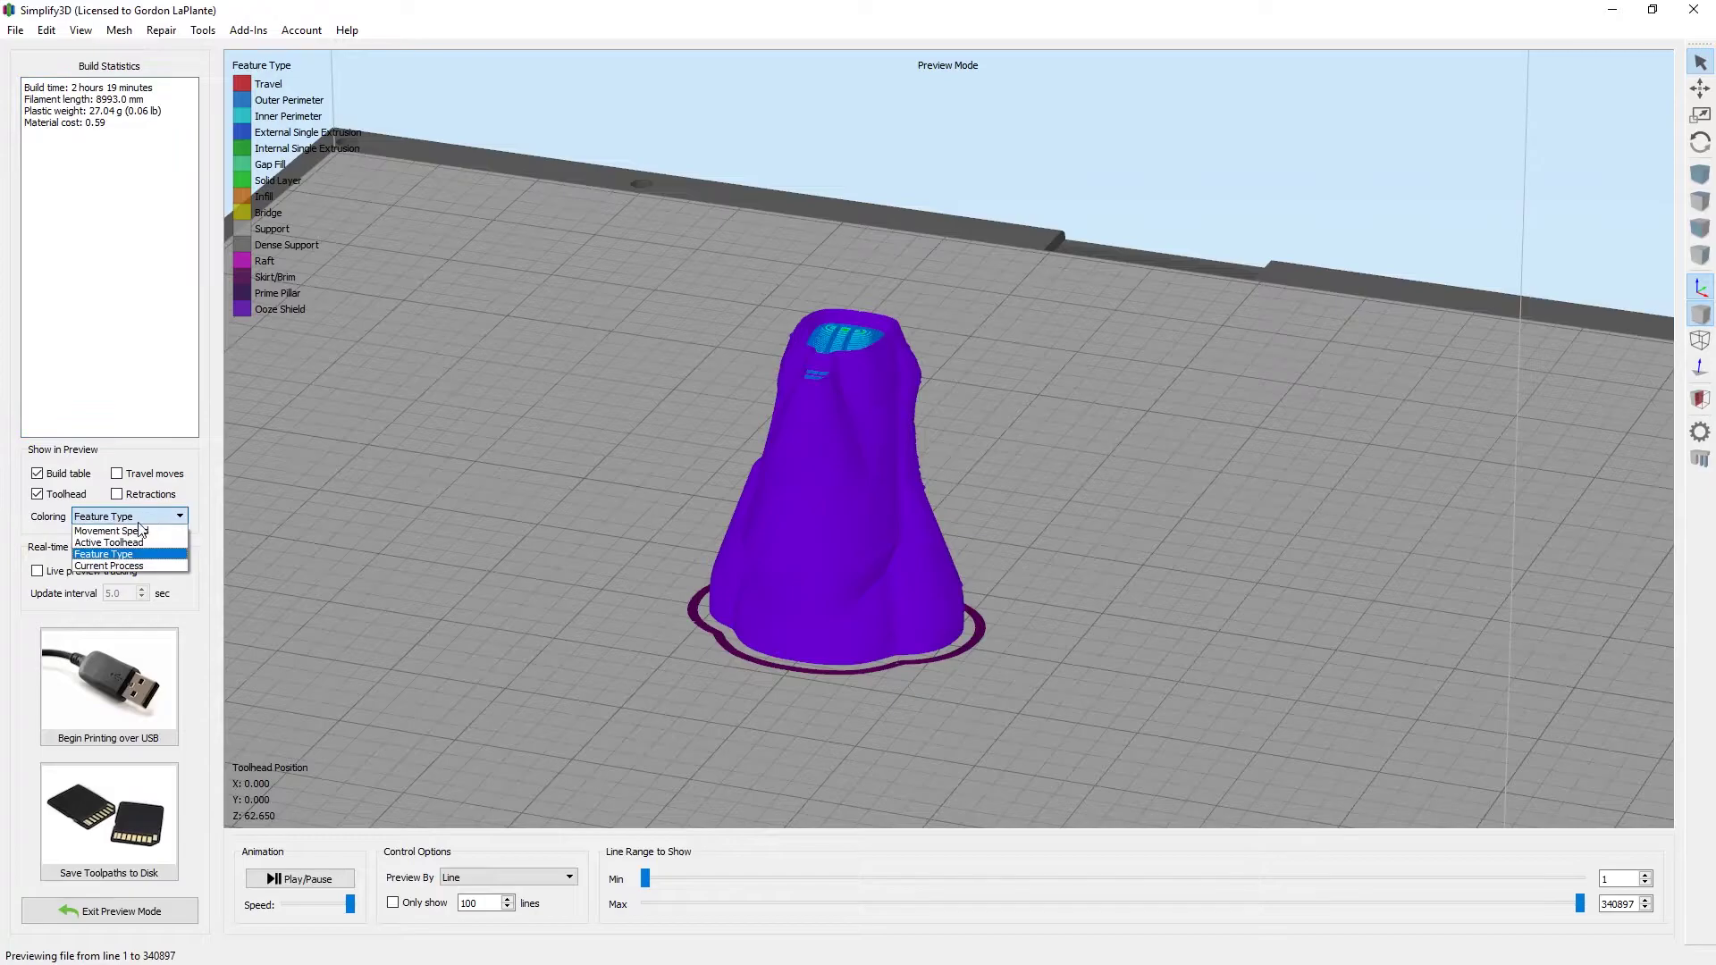
pyautogui.click(111, 542)
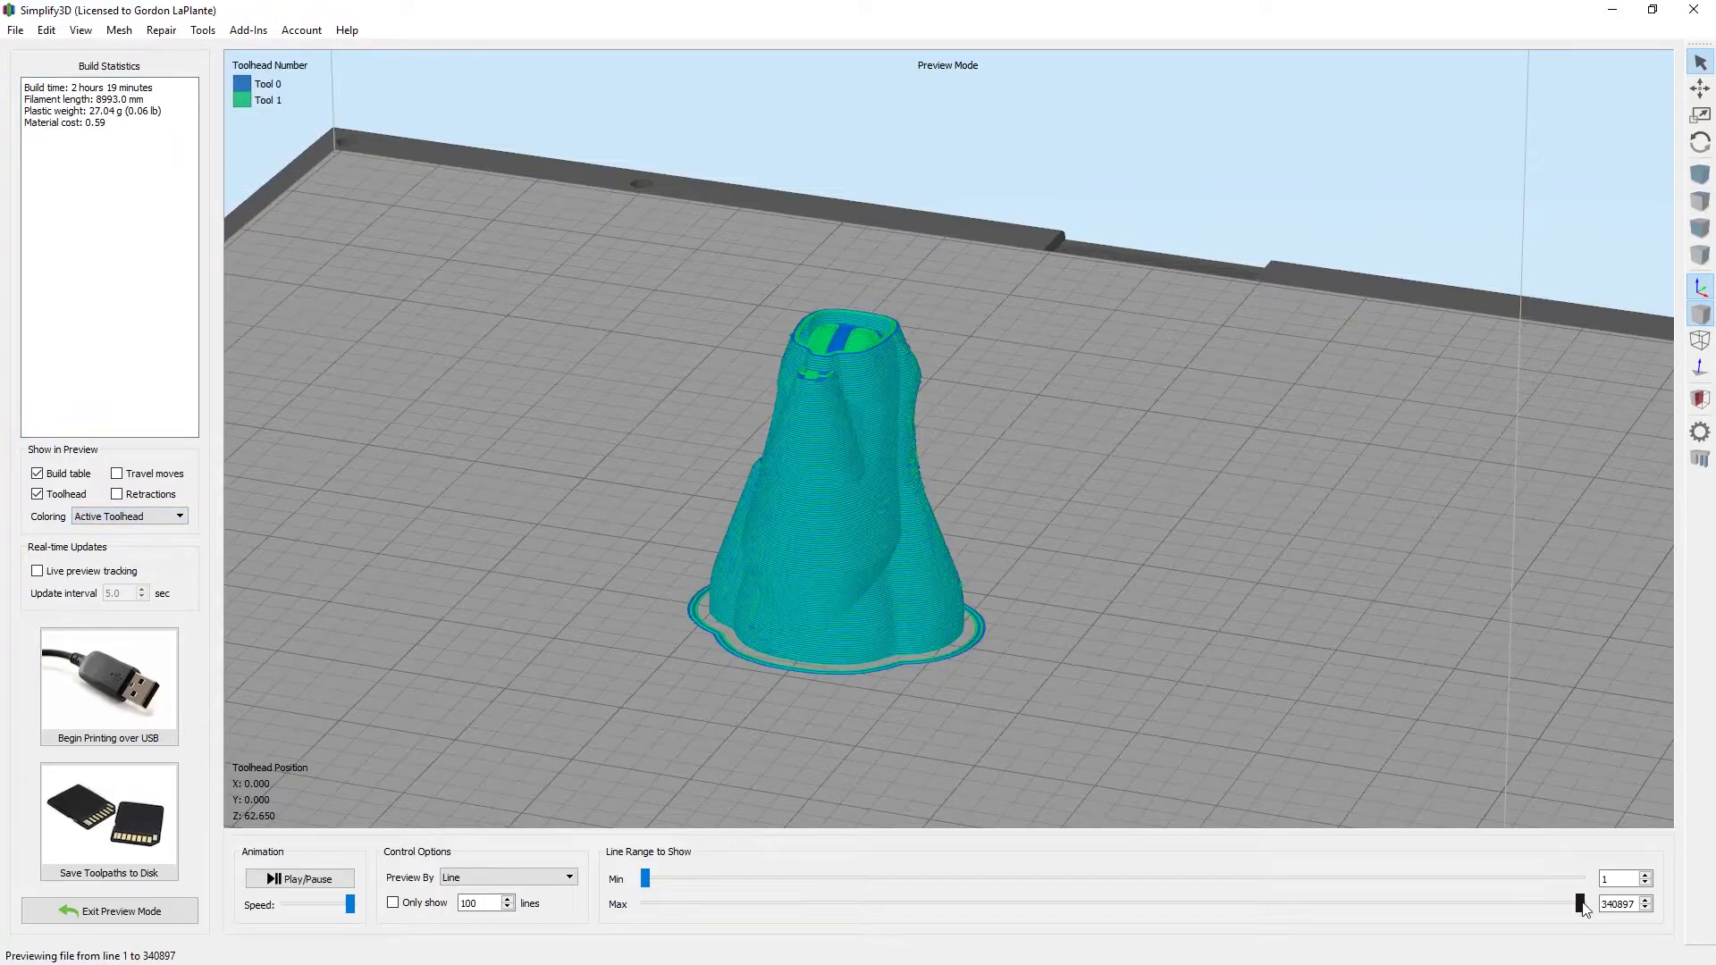
pyautogui.moveTo(1580, 904); pyautogui.dragTo(1047, 869)
pyautogui.scroll(3, 865, 631)
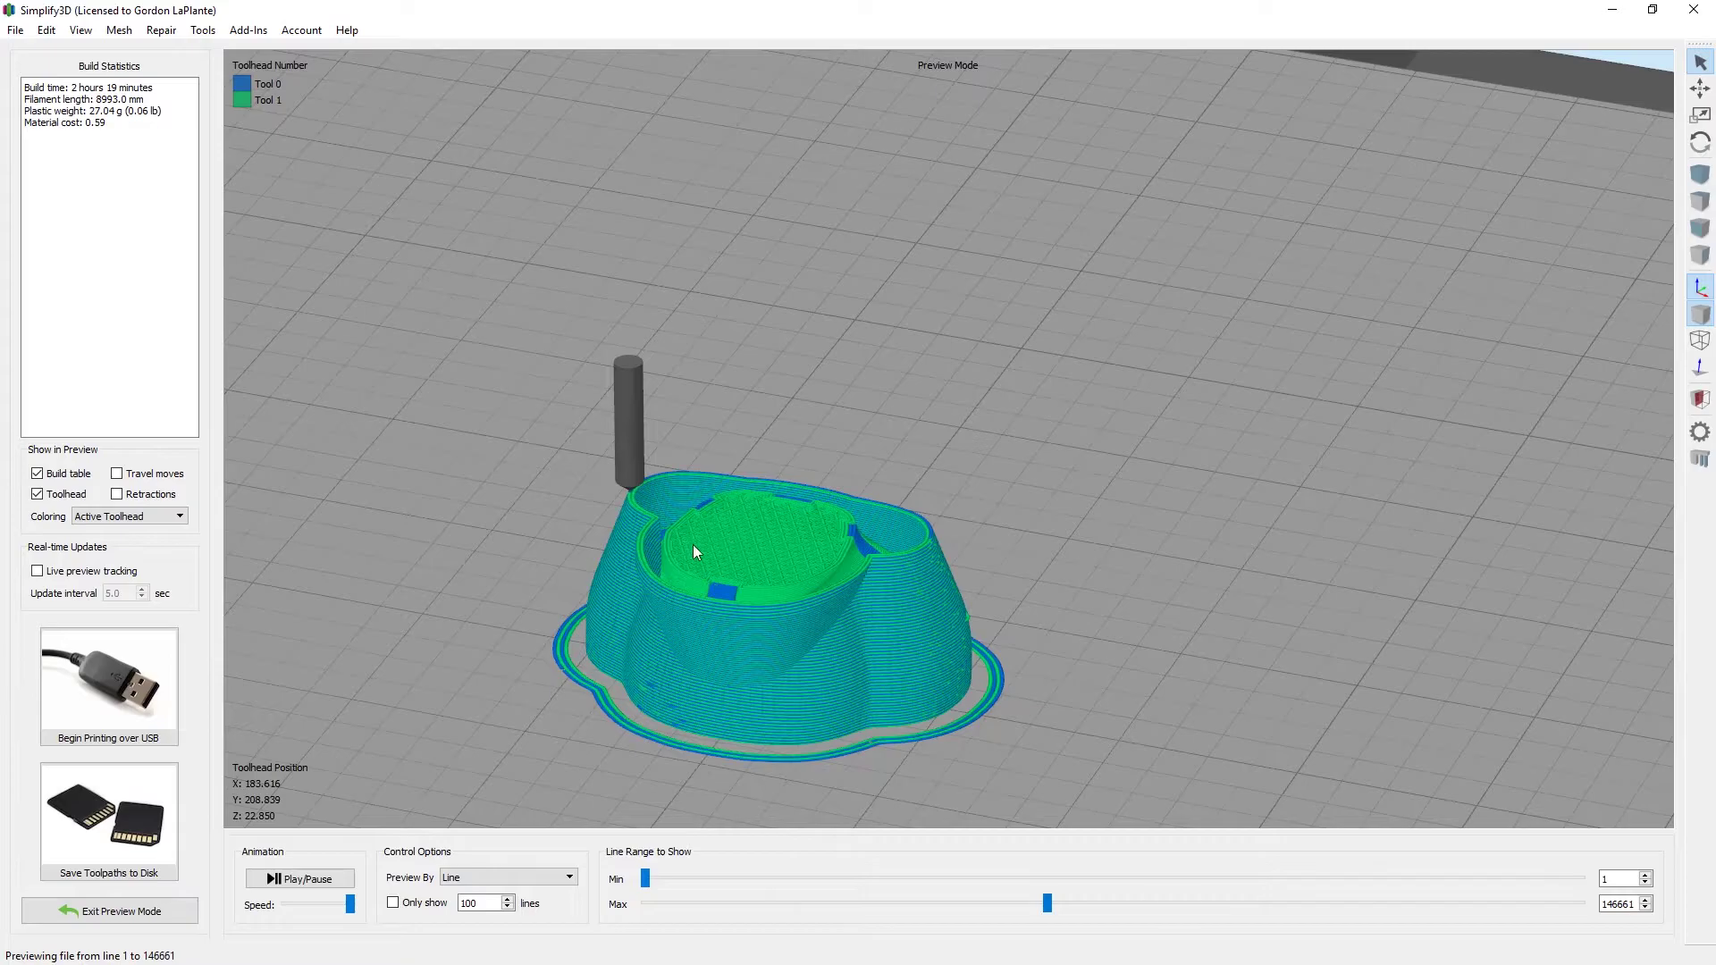
pyautogui.moveTo(1001, 805); pyautogui.dragTo(930, 639, button='right')
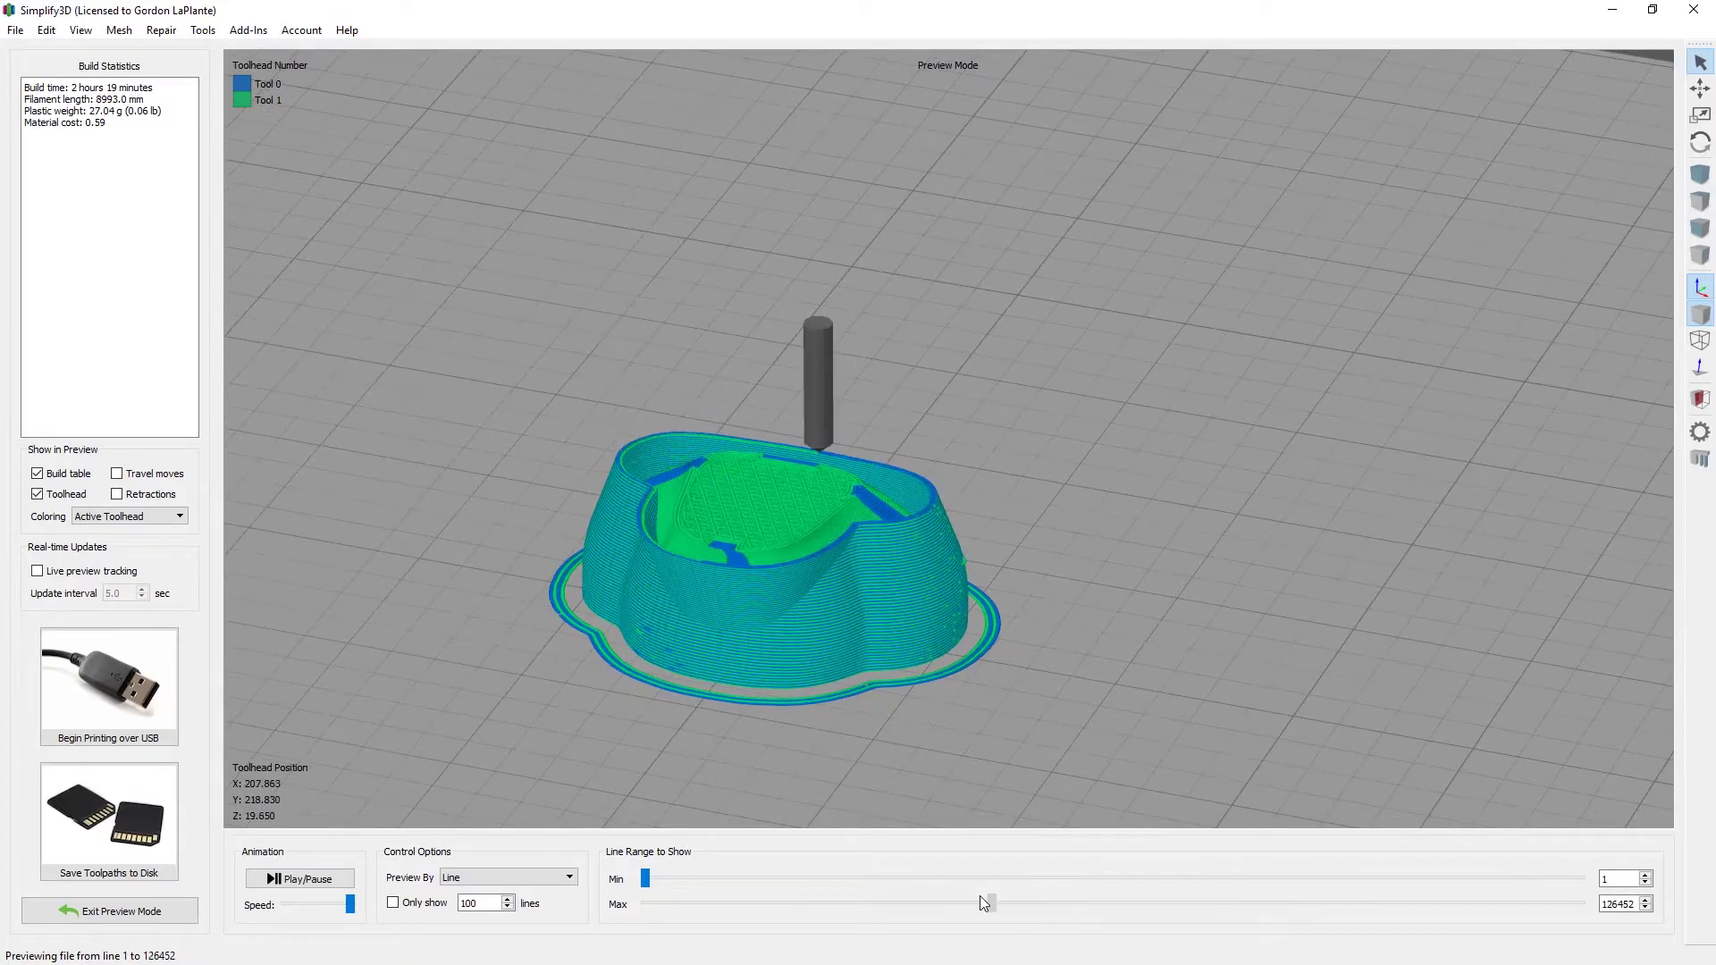
pyautogui.moveTo(983, 902); pyautogui.dragTo(1653, 749)
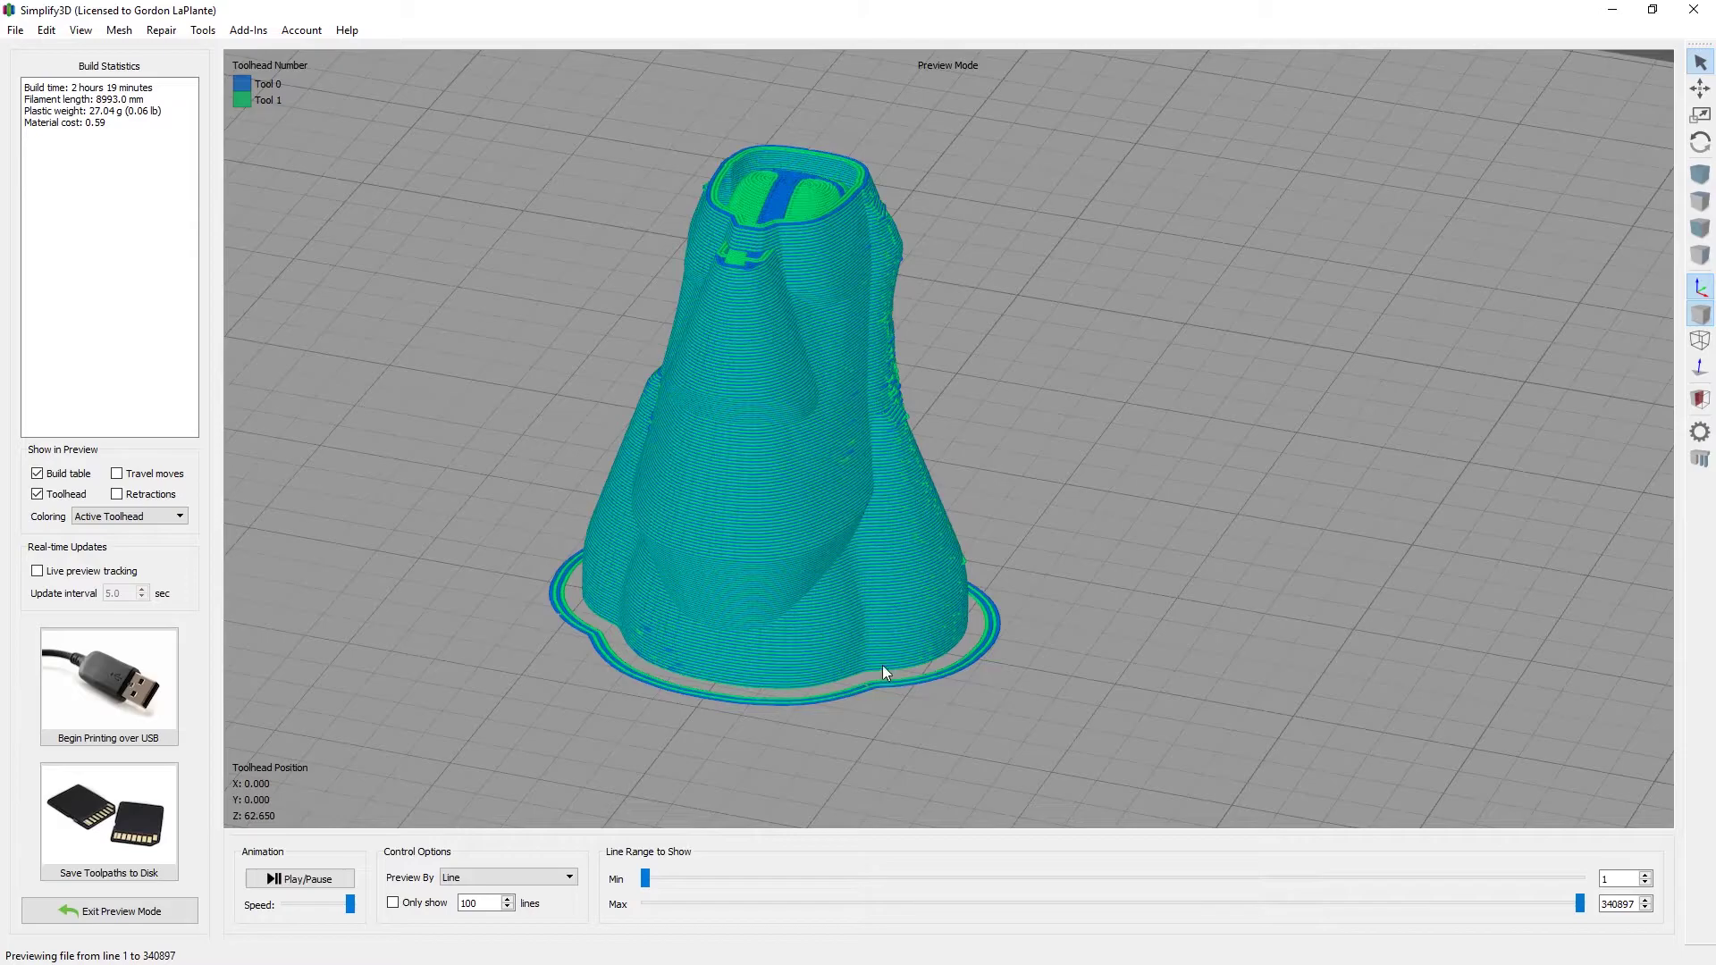
pyautogui.moveTo(890, 615); pyautogui.dragTo(858, 636)
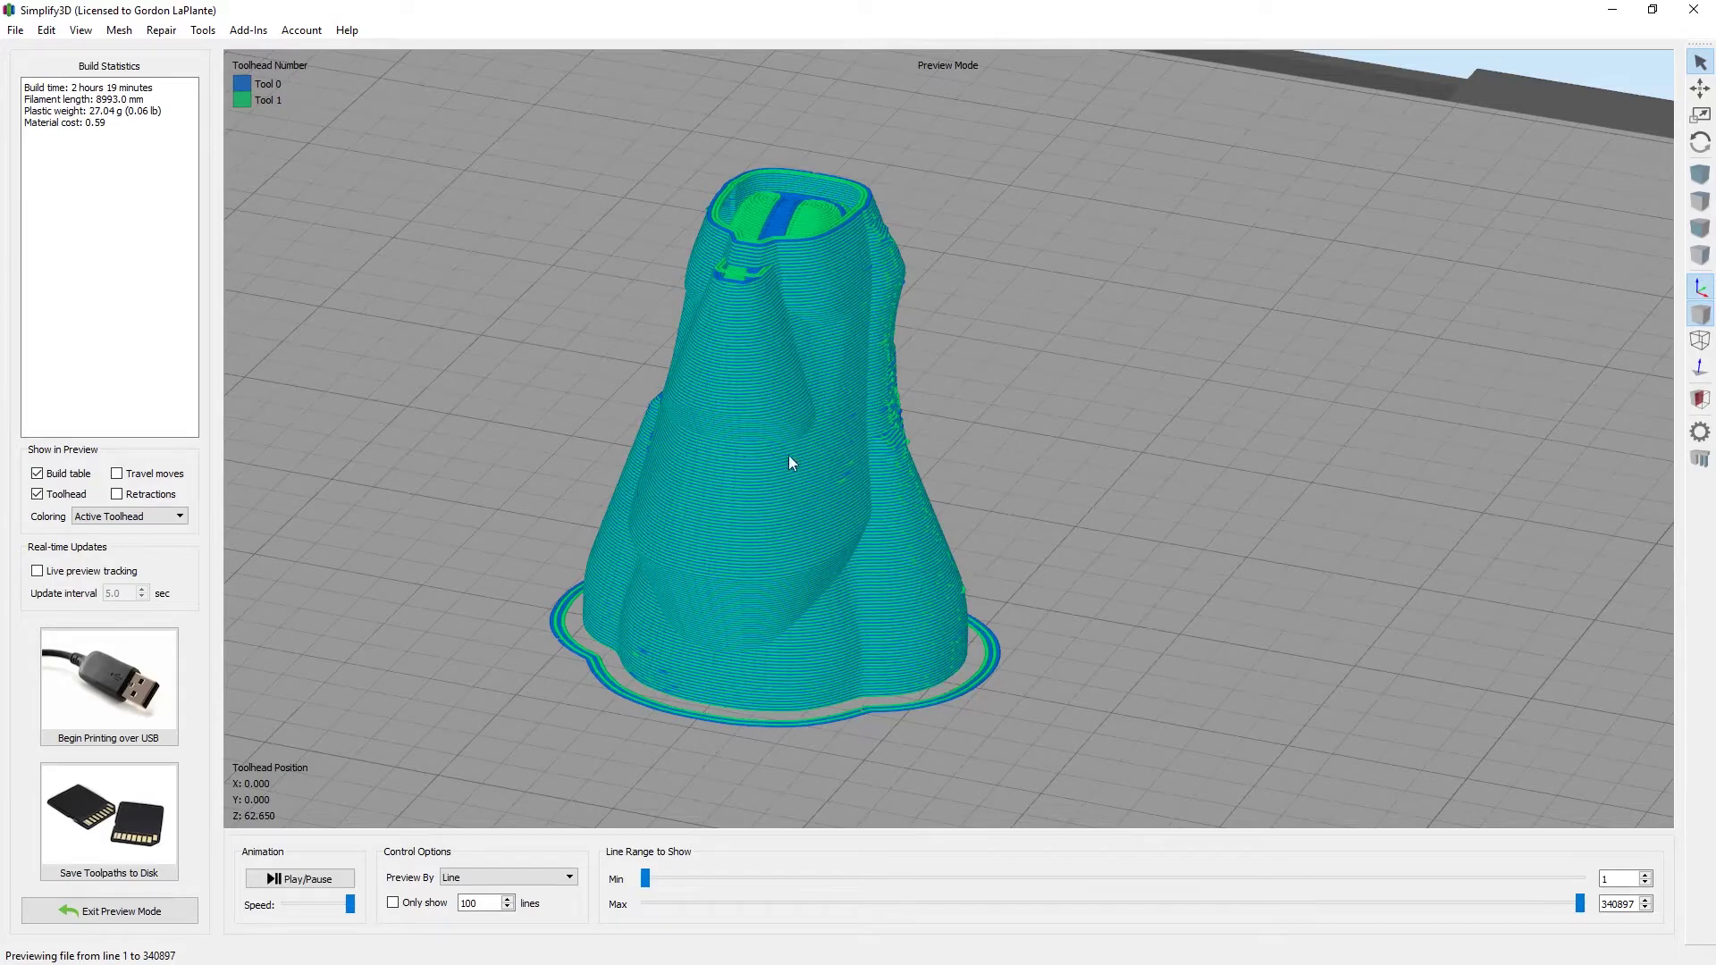
pyautogui.click(179, 908)
# - Uncheck Use Ooze Shield in the Color2 process's Additions settings
pyautogui.click(159, 876)
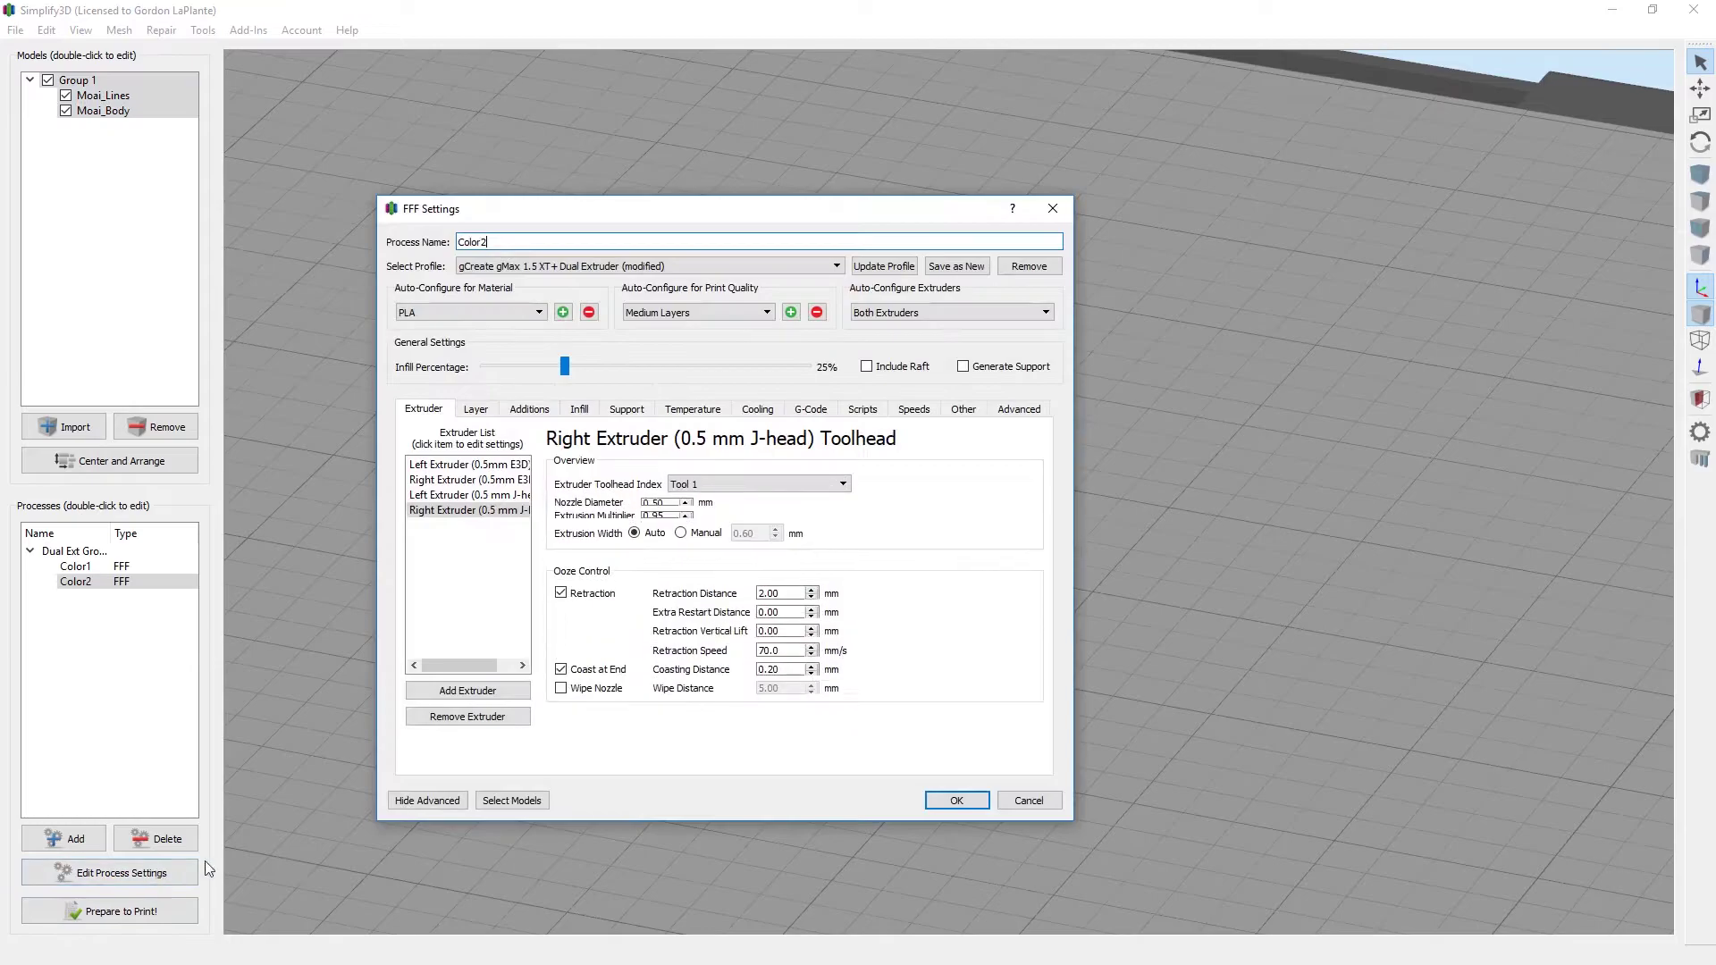
pyautogui.click(530, 411)
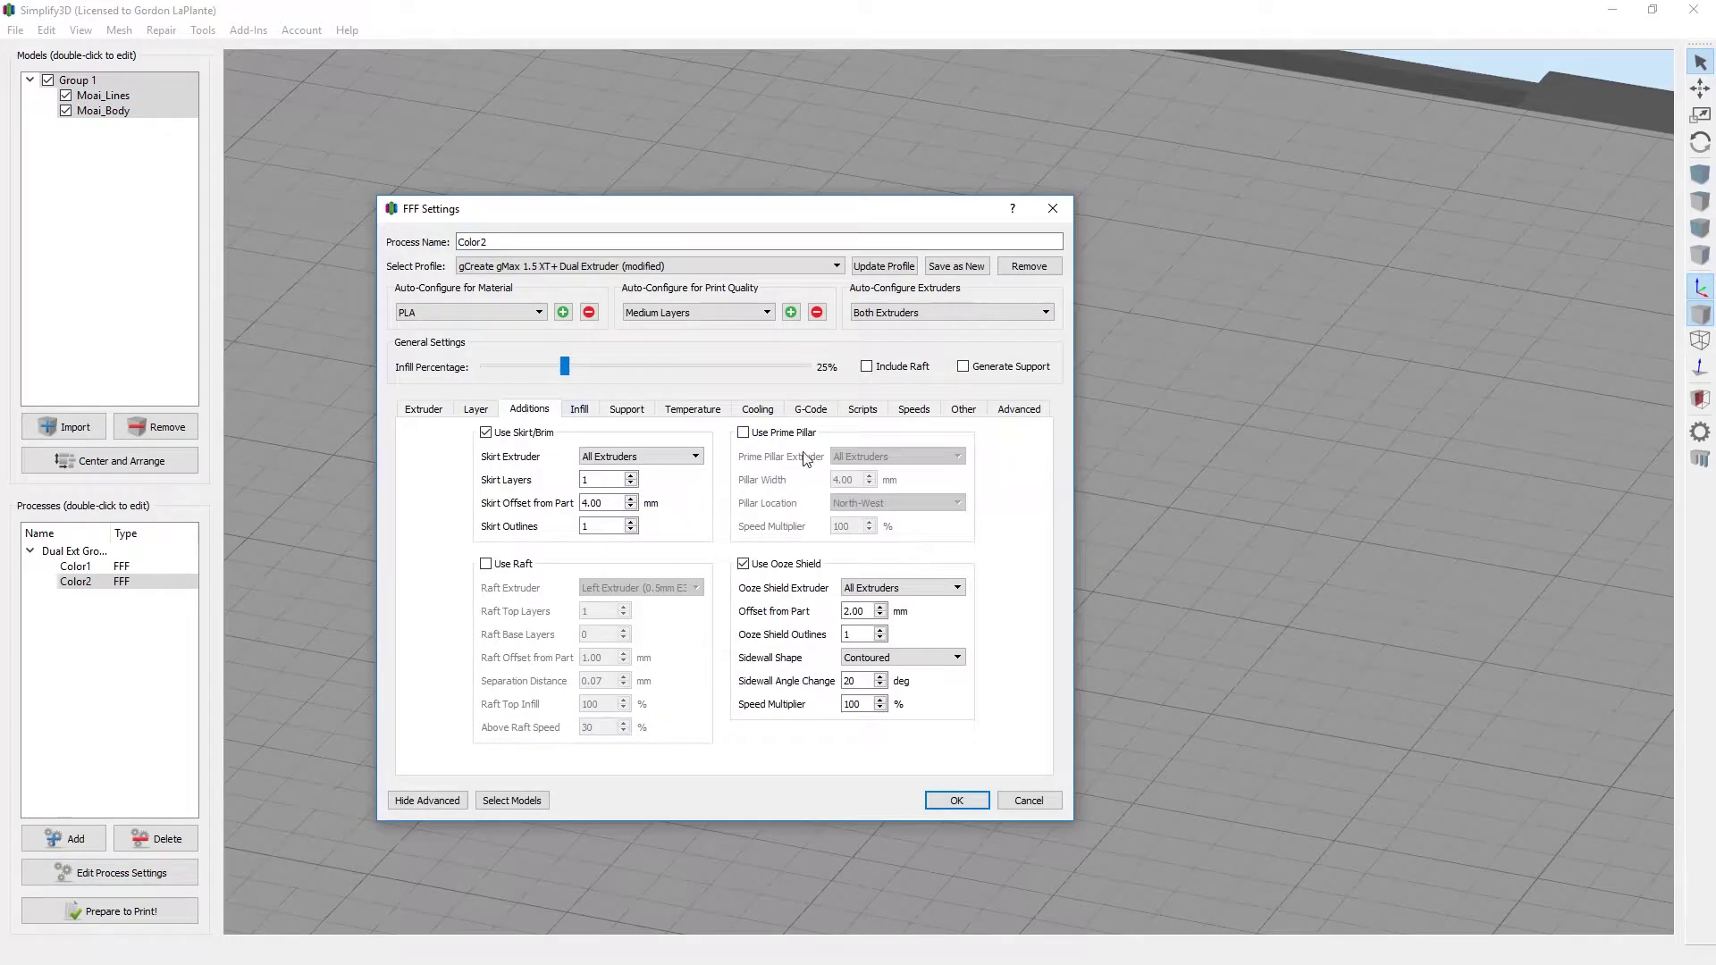
pyautogui.moveTo(784, 572)
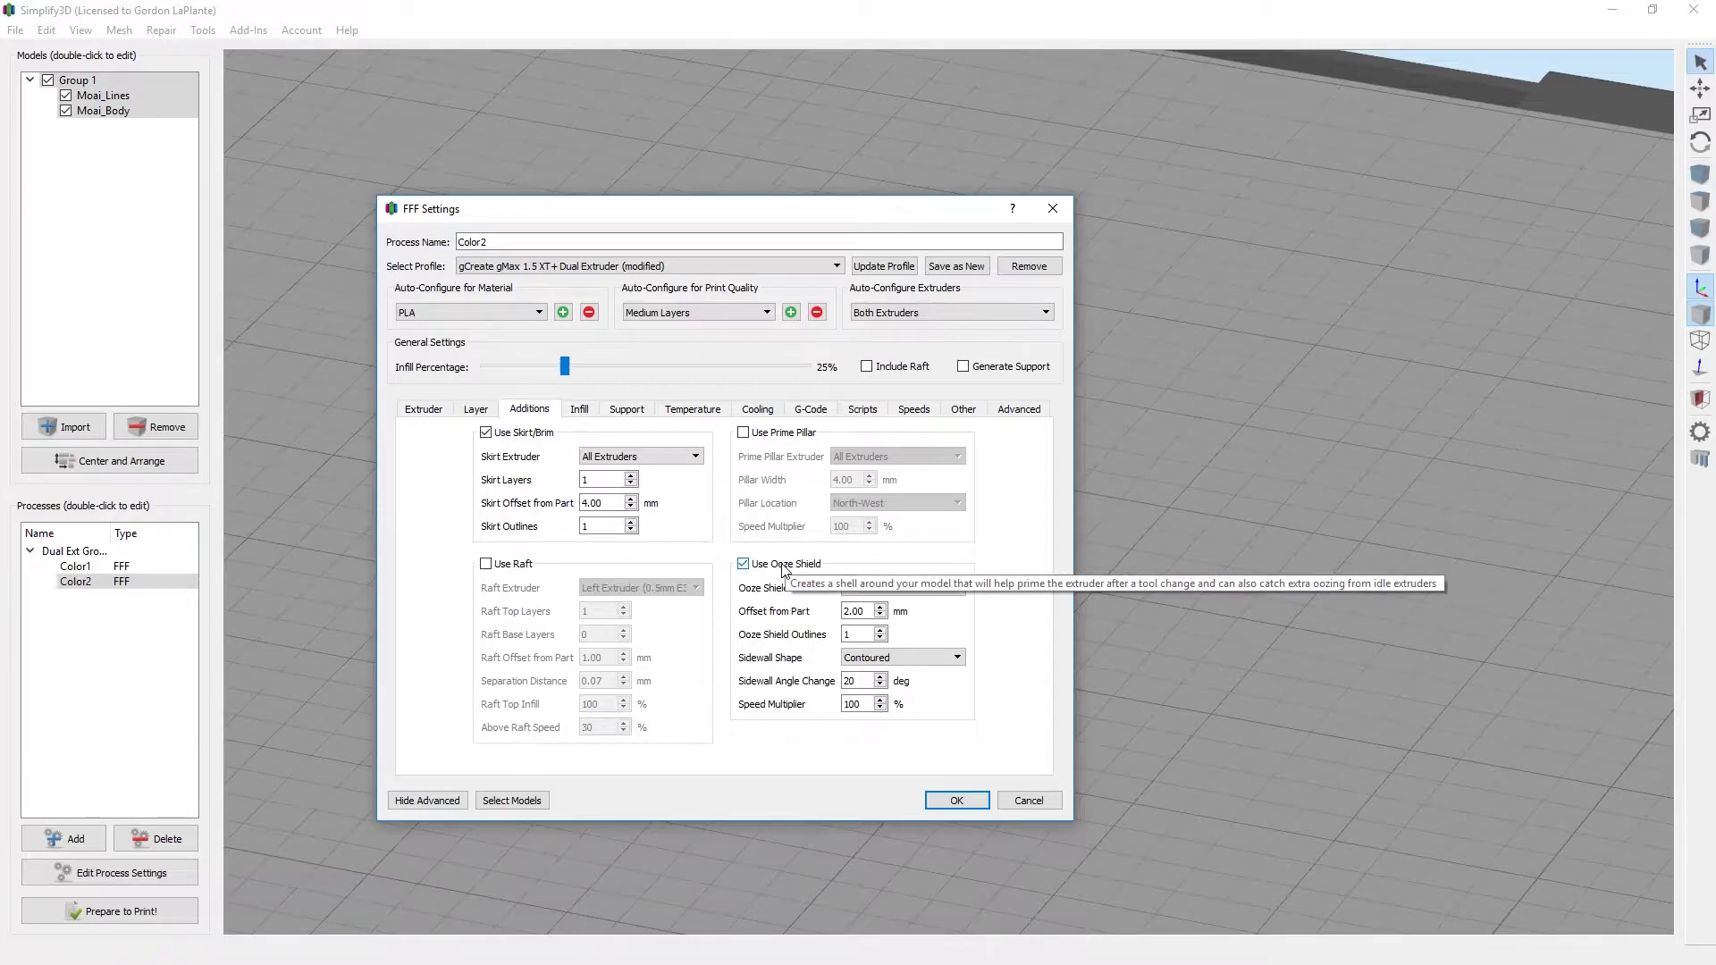
pyautogui.click(744, 567)
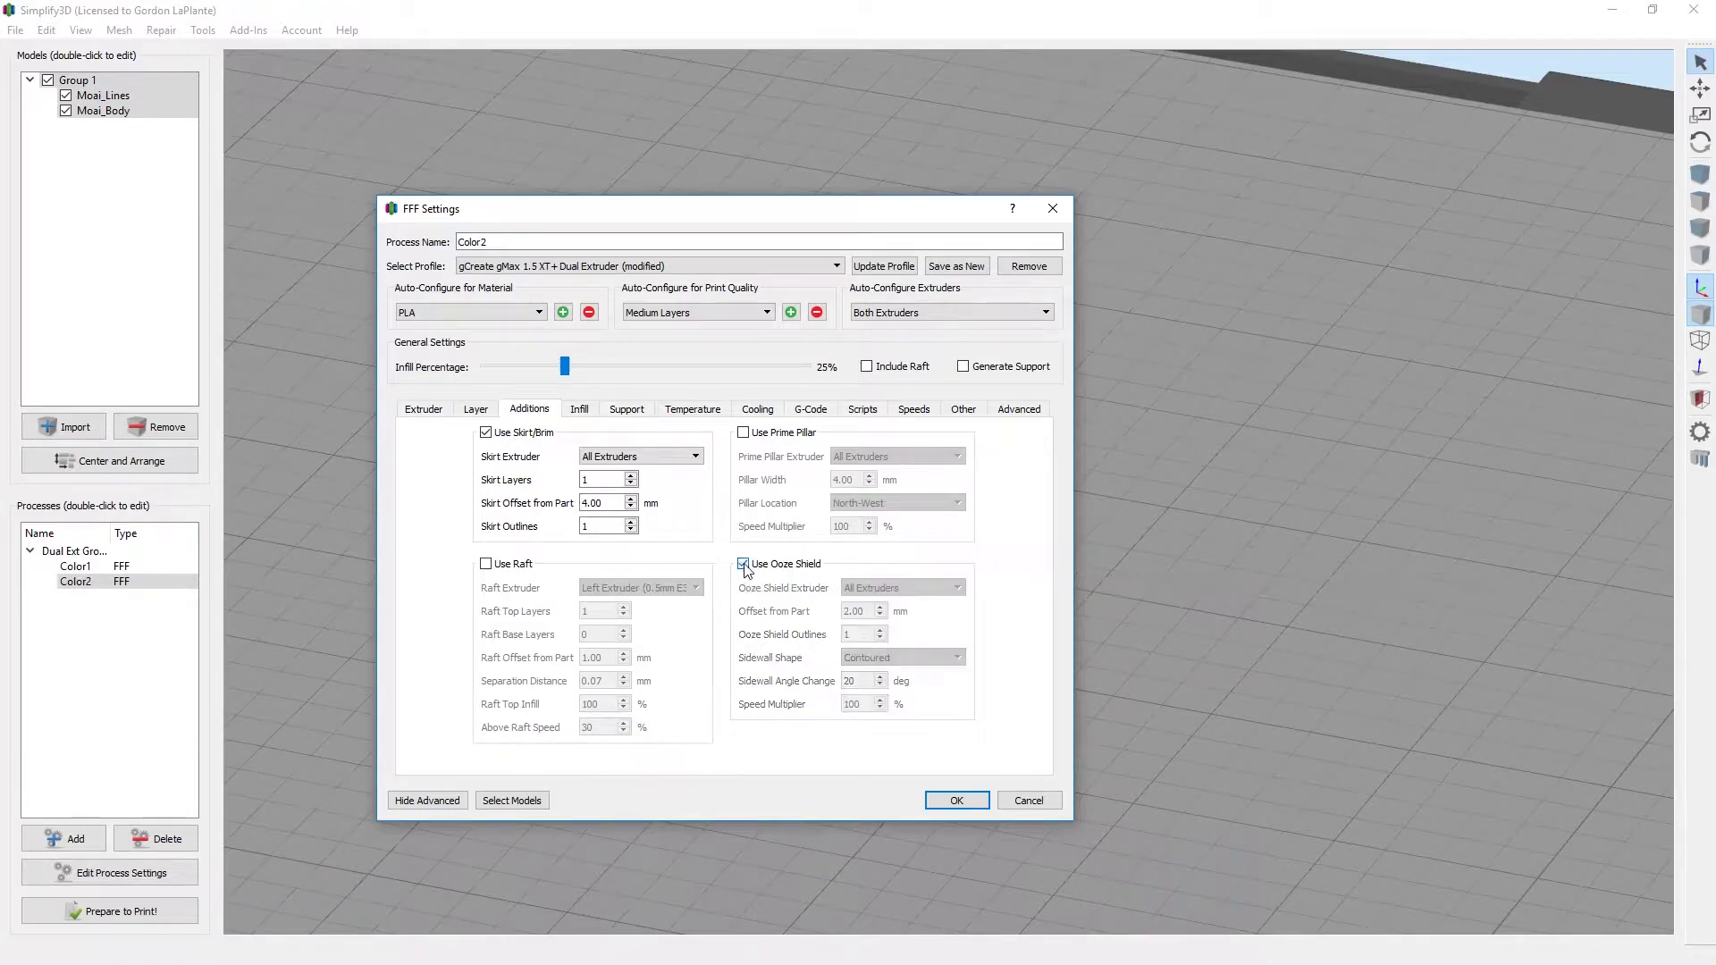
pyautogui.click(958, 800)
# - Re-slice both Color1 and Color2 and inspect the shield-free preview (1 h 37 min, 17.97 g)
pyautogui.click(108, 911)
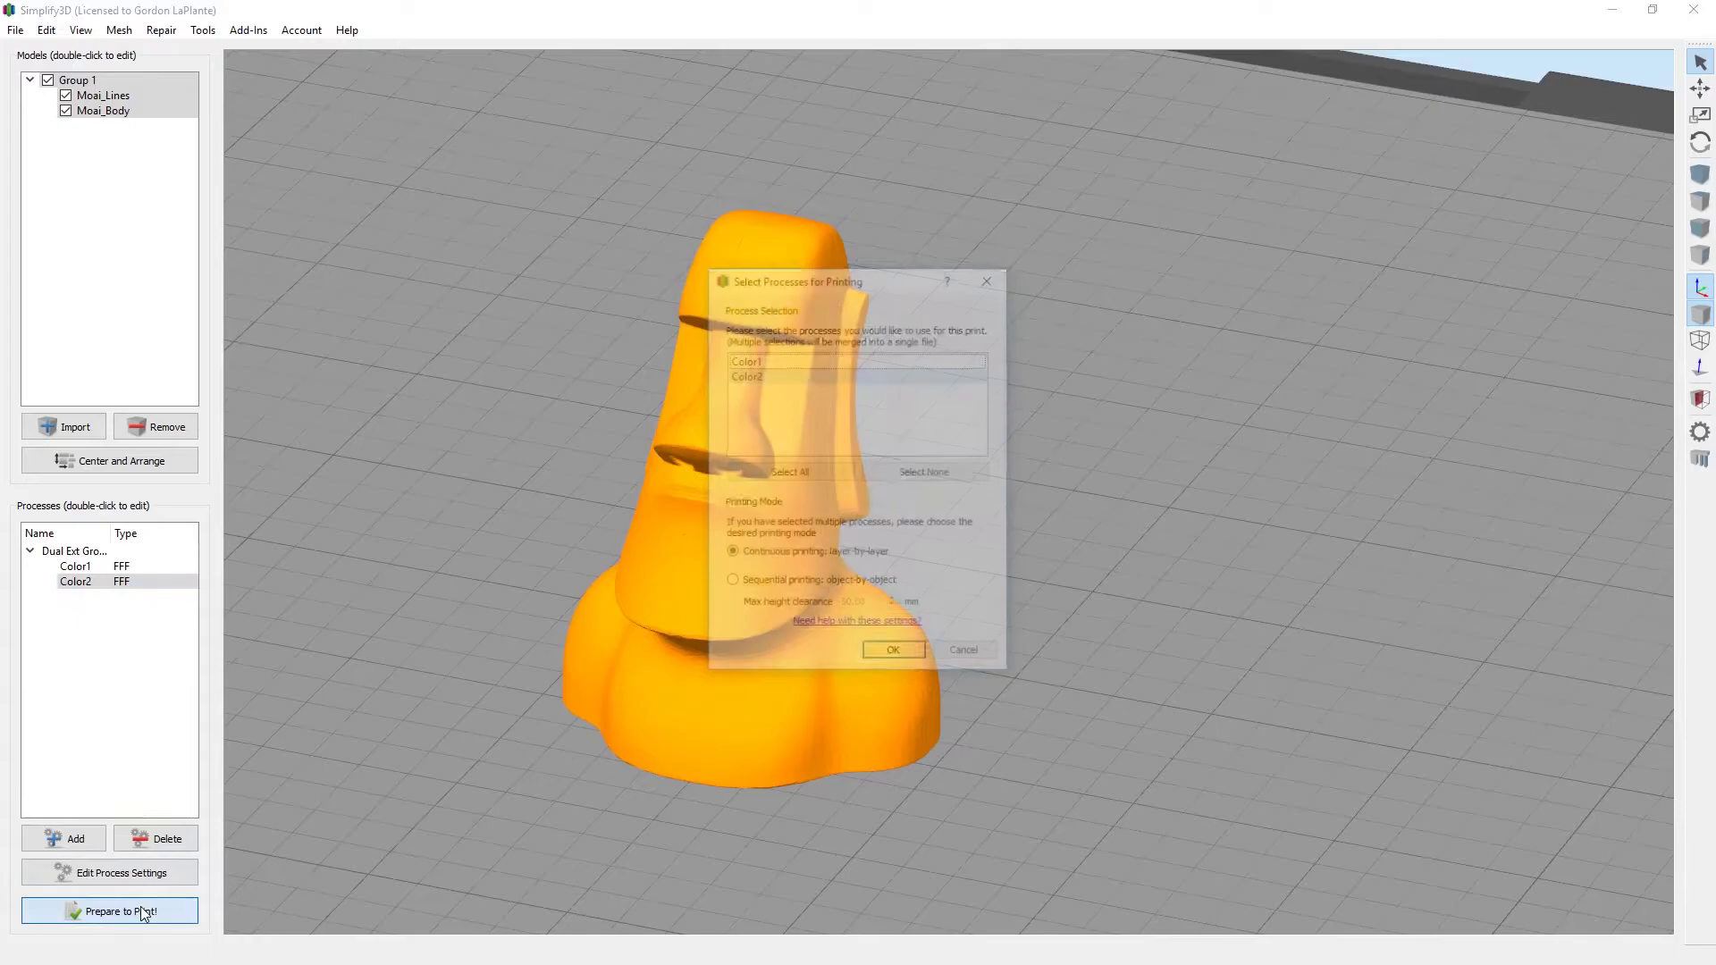
pyautogui.click(787, 473)
pyautogui.click(895, 655)
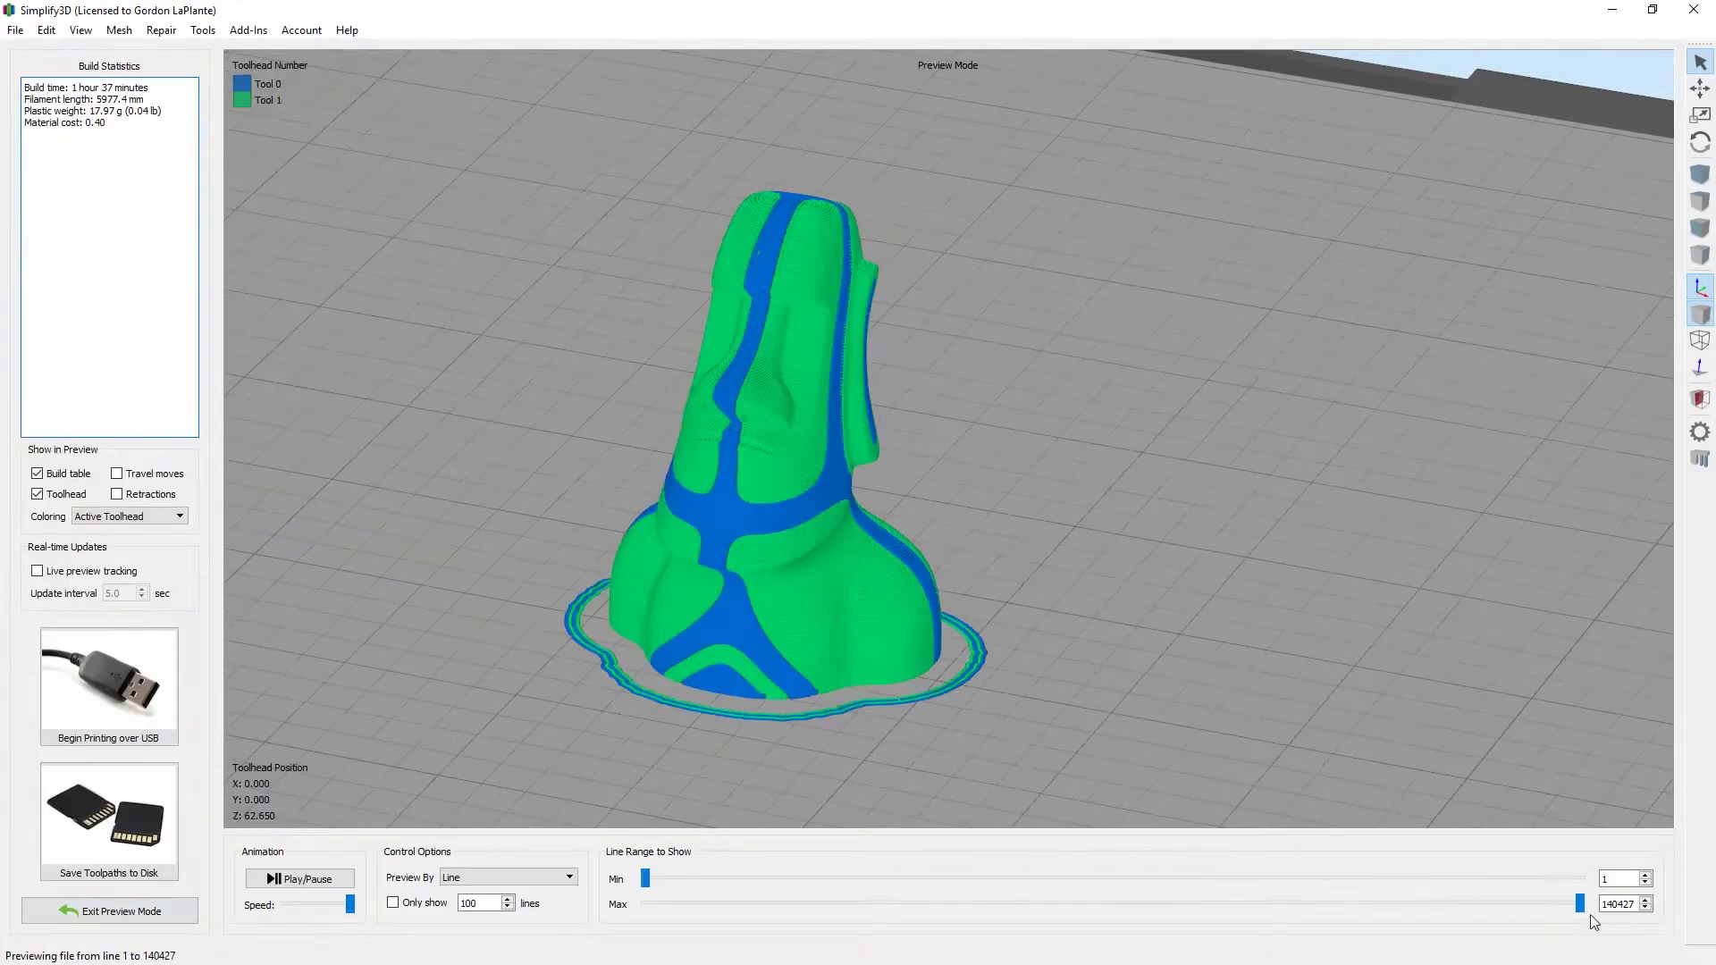
pyautogui.moveTo(1144, 686); pyautogui.dragTo(997, 647)
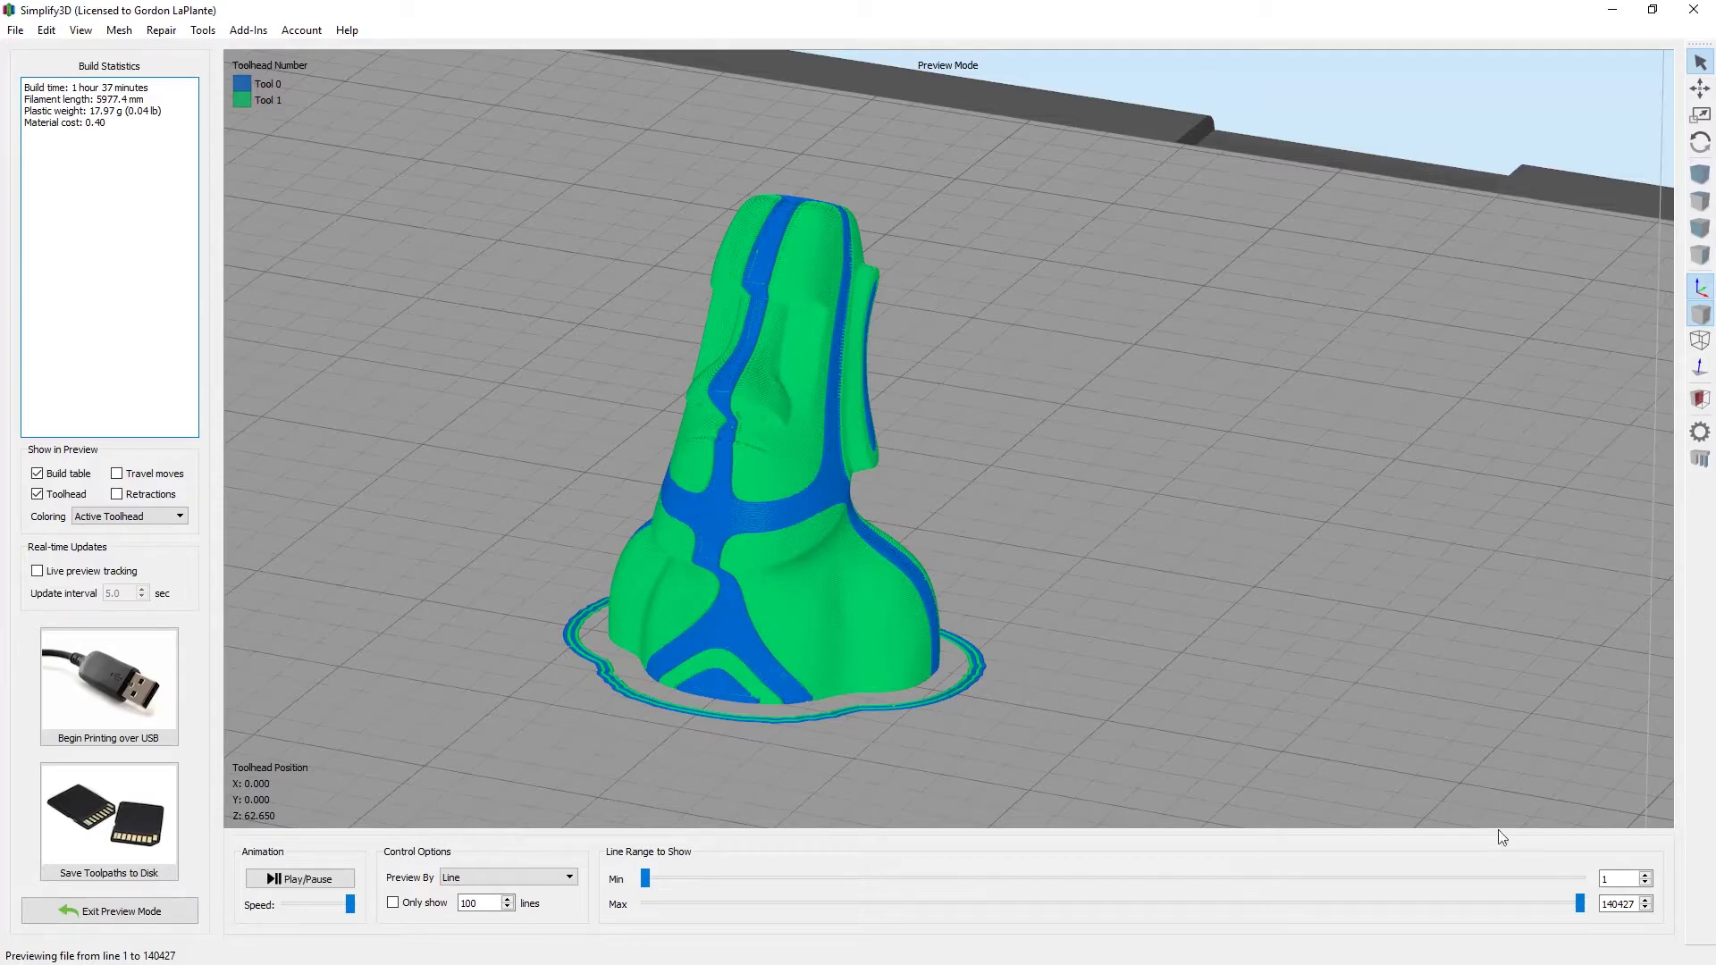
pyautogui.moveTo(1580, 904)
pyautogui.mouseDown()
pyautogui.moveTo(772, 842)
pyautogui.moveTo(701, 865)
pyautogui.moveTo(1586, 876)
pyautogui.mouseUp()
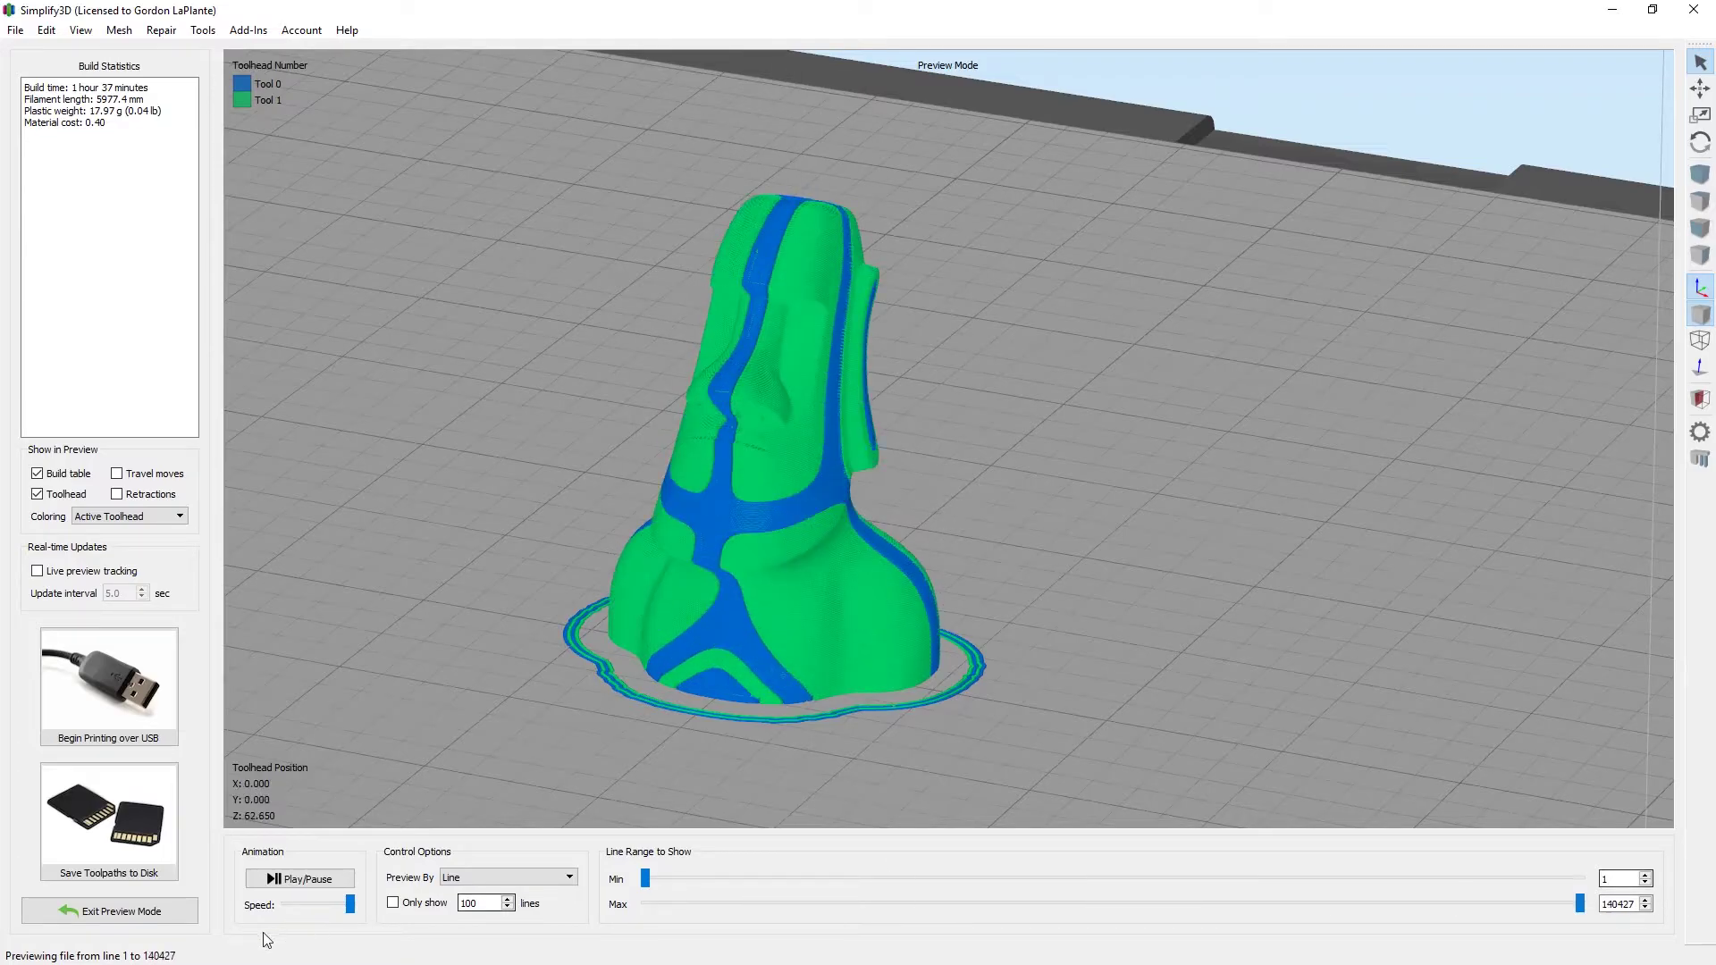
# - Turn Use Ooze Shield back on for the Color2 process
pyautogui.click(154, 912)
pyautogui.click(144, 876)
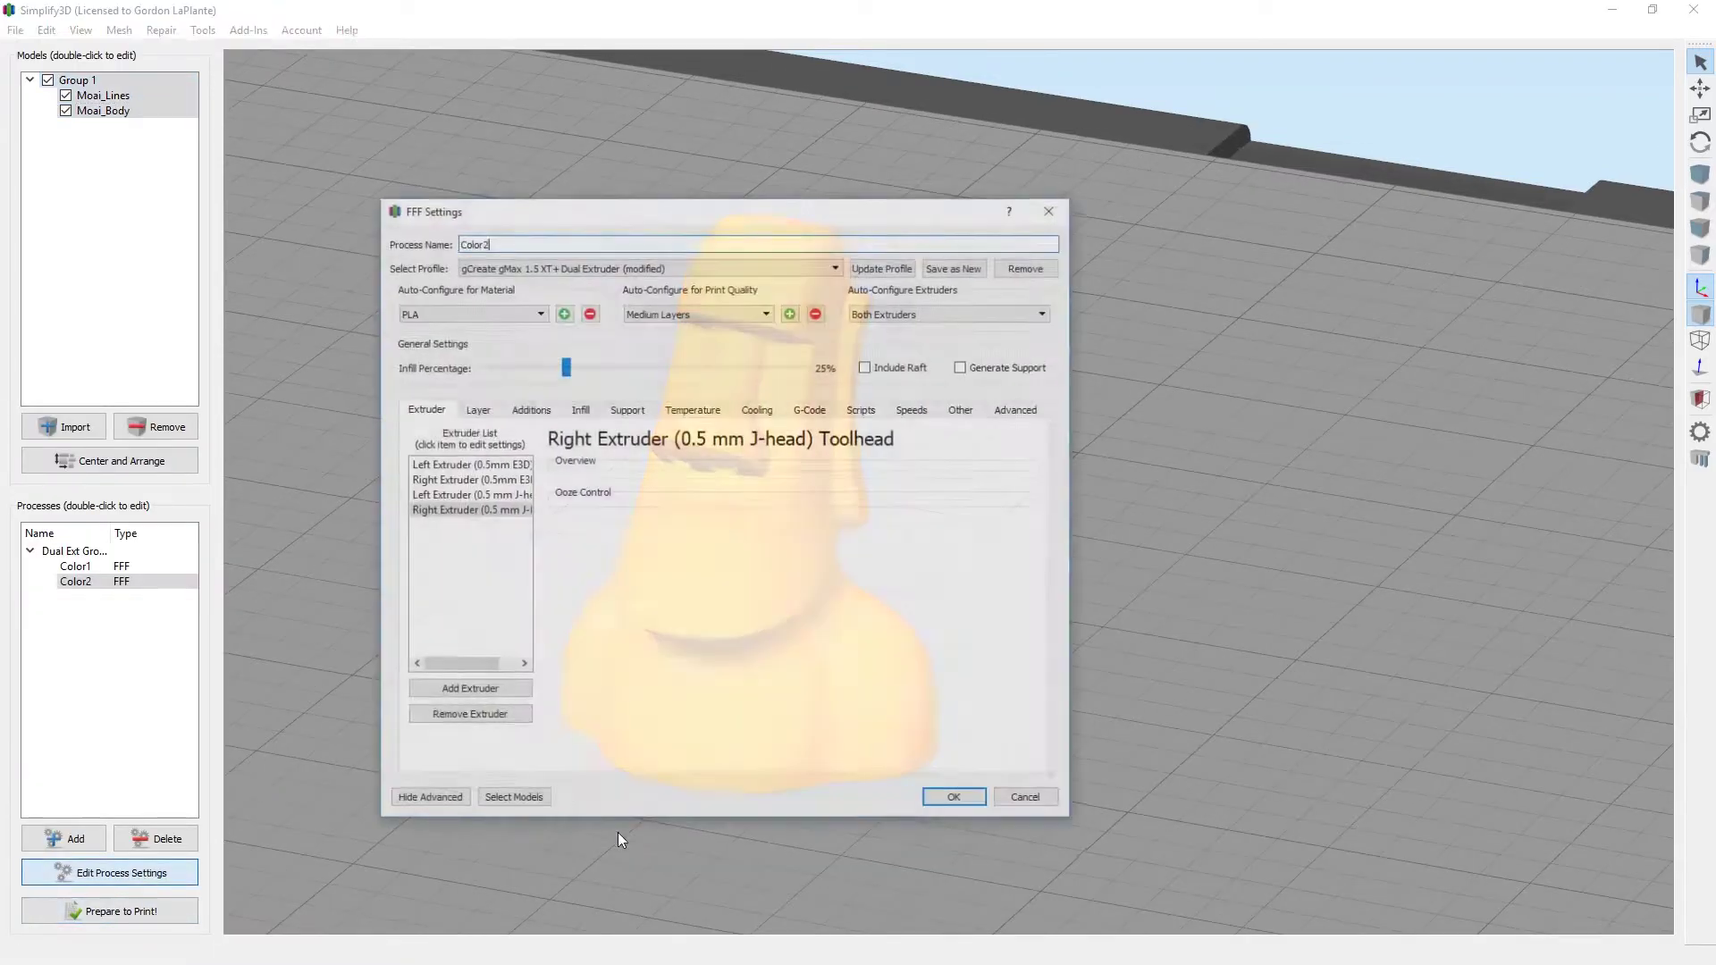
pyautogui.click(536, 411)
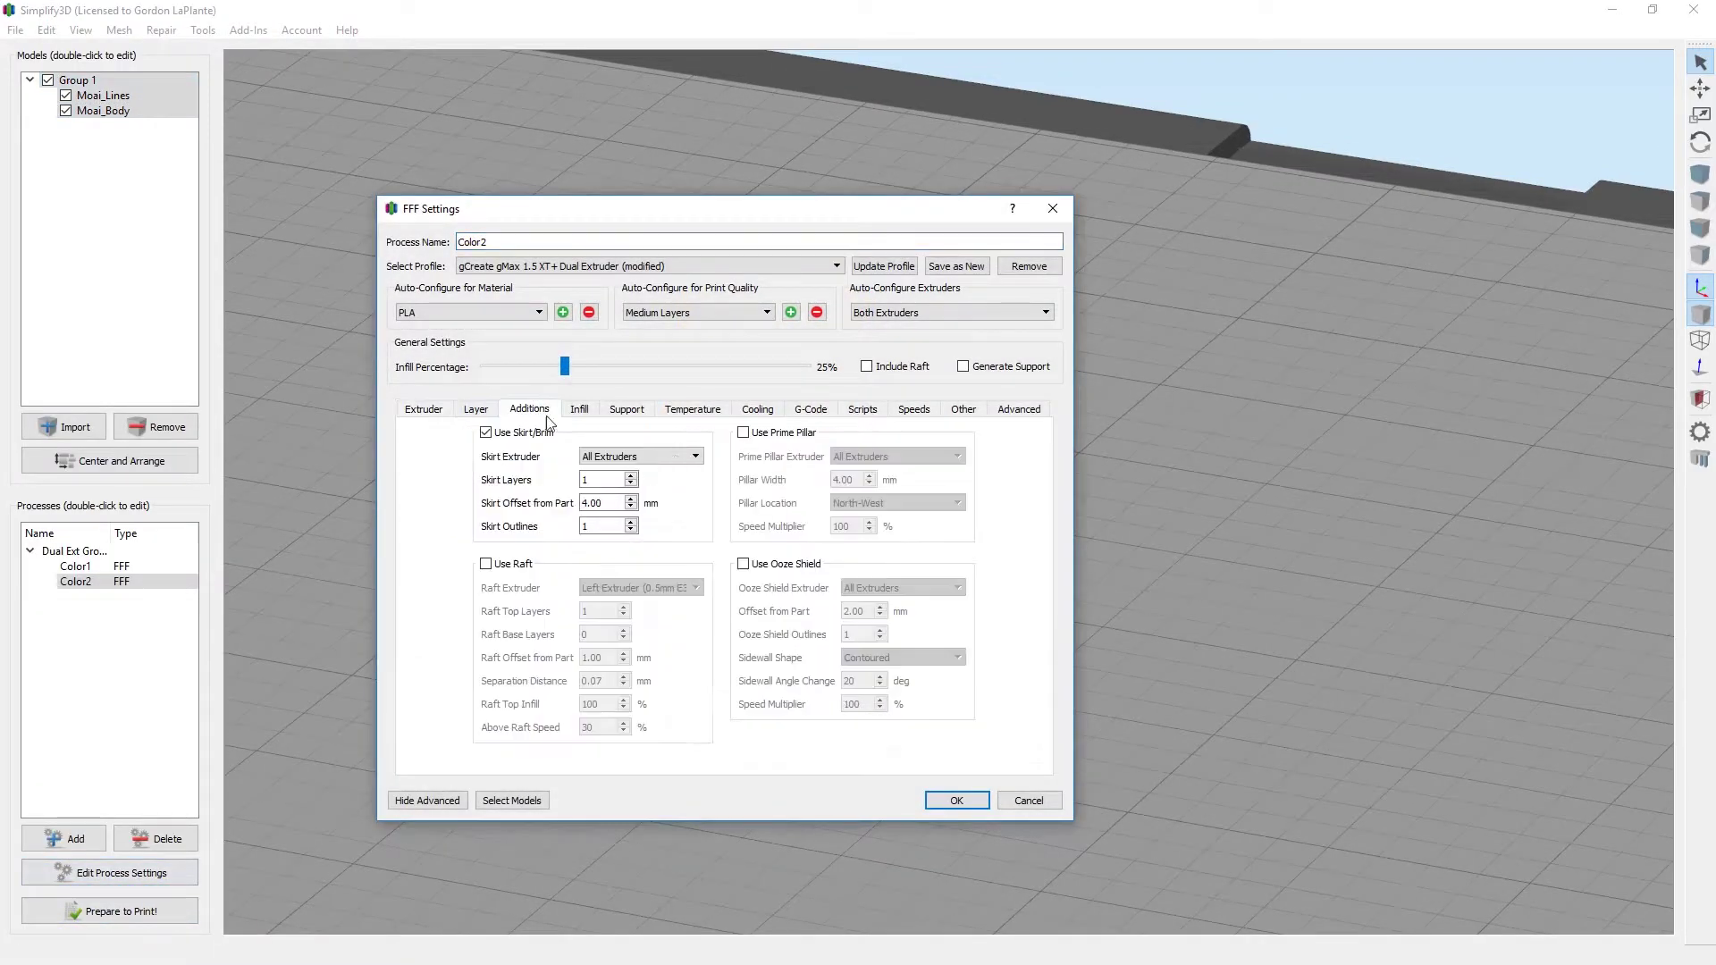
pyautogui.click(784, 565)
pyautogui.click(957, 800)
# - Re-slice both processes and save the toolpaths as K:/Moai_Lines.gcode
pyautogui.click(156, 912)
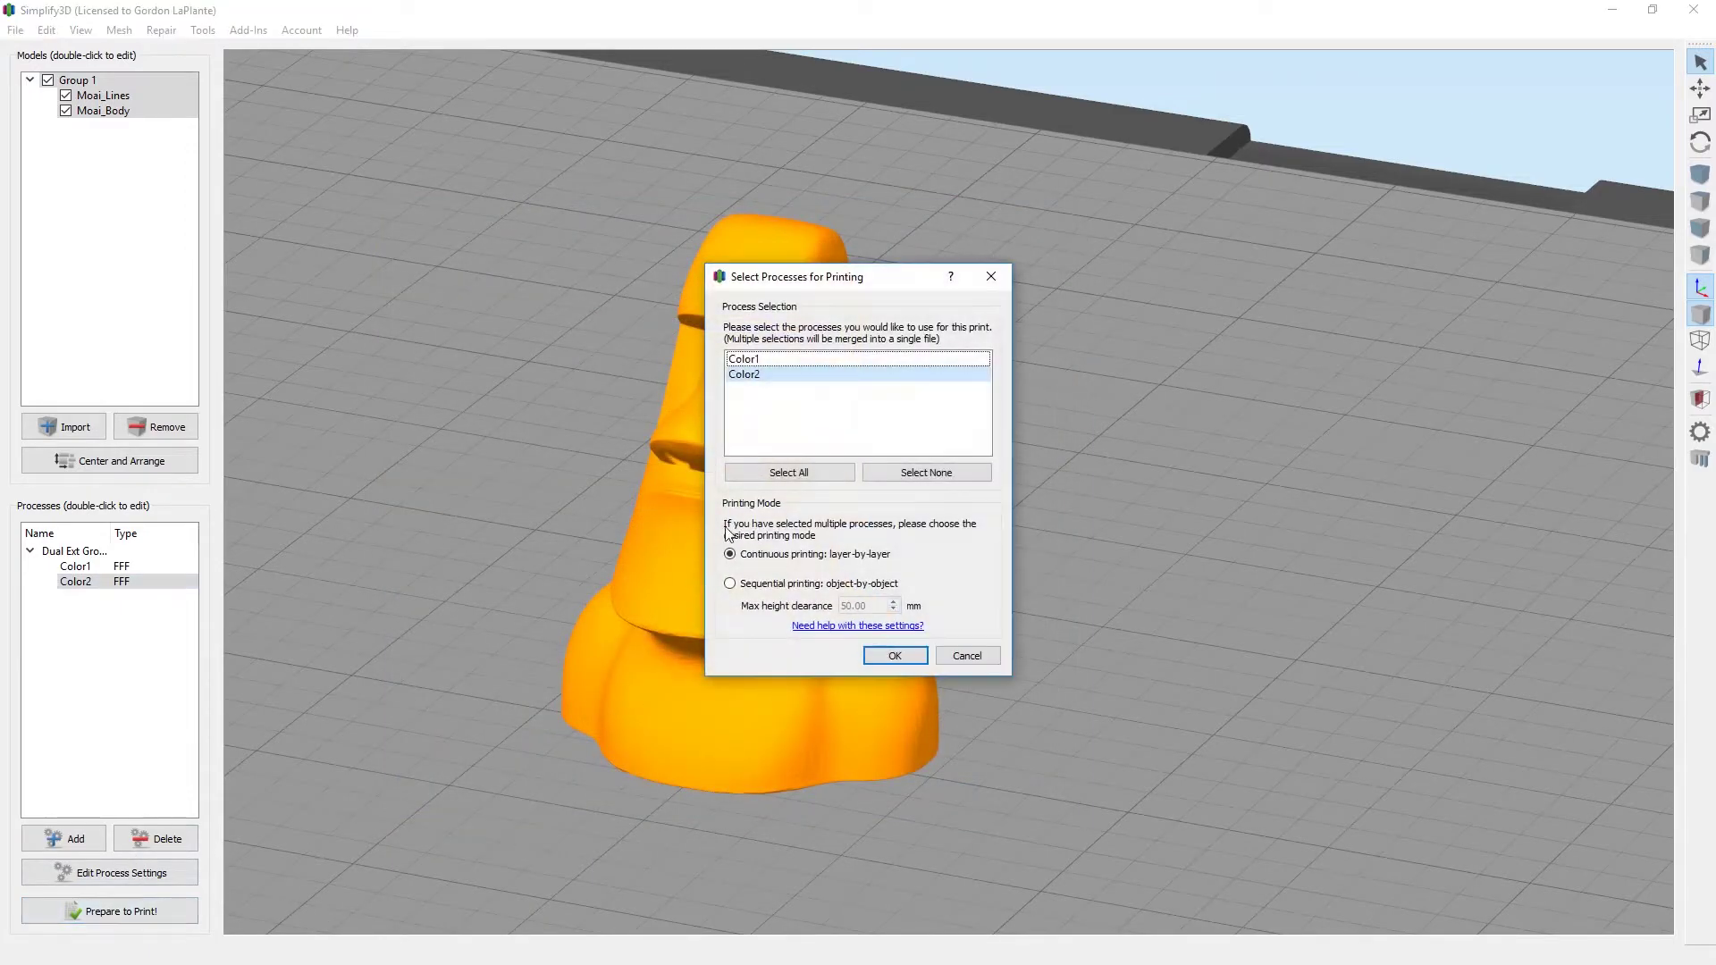
pyautogui.click(735, 471)
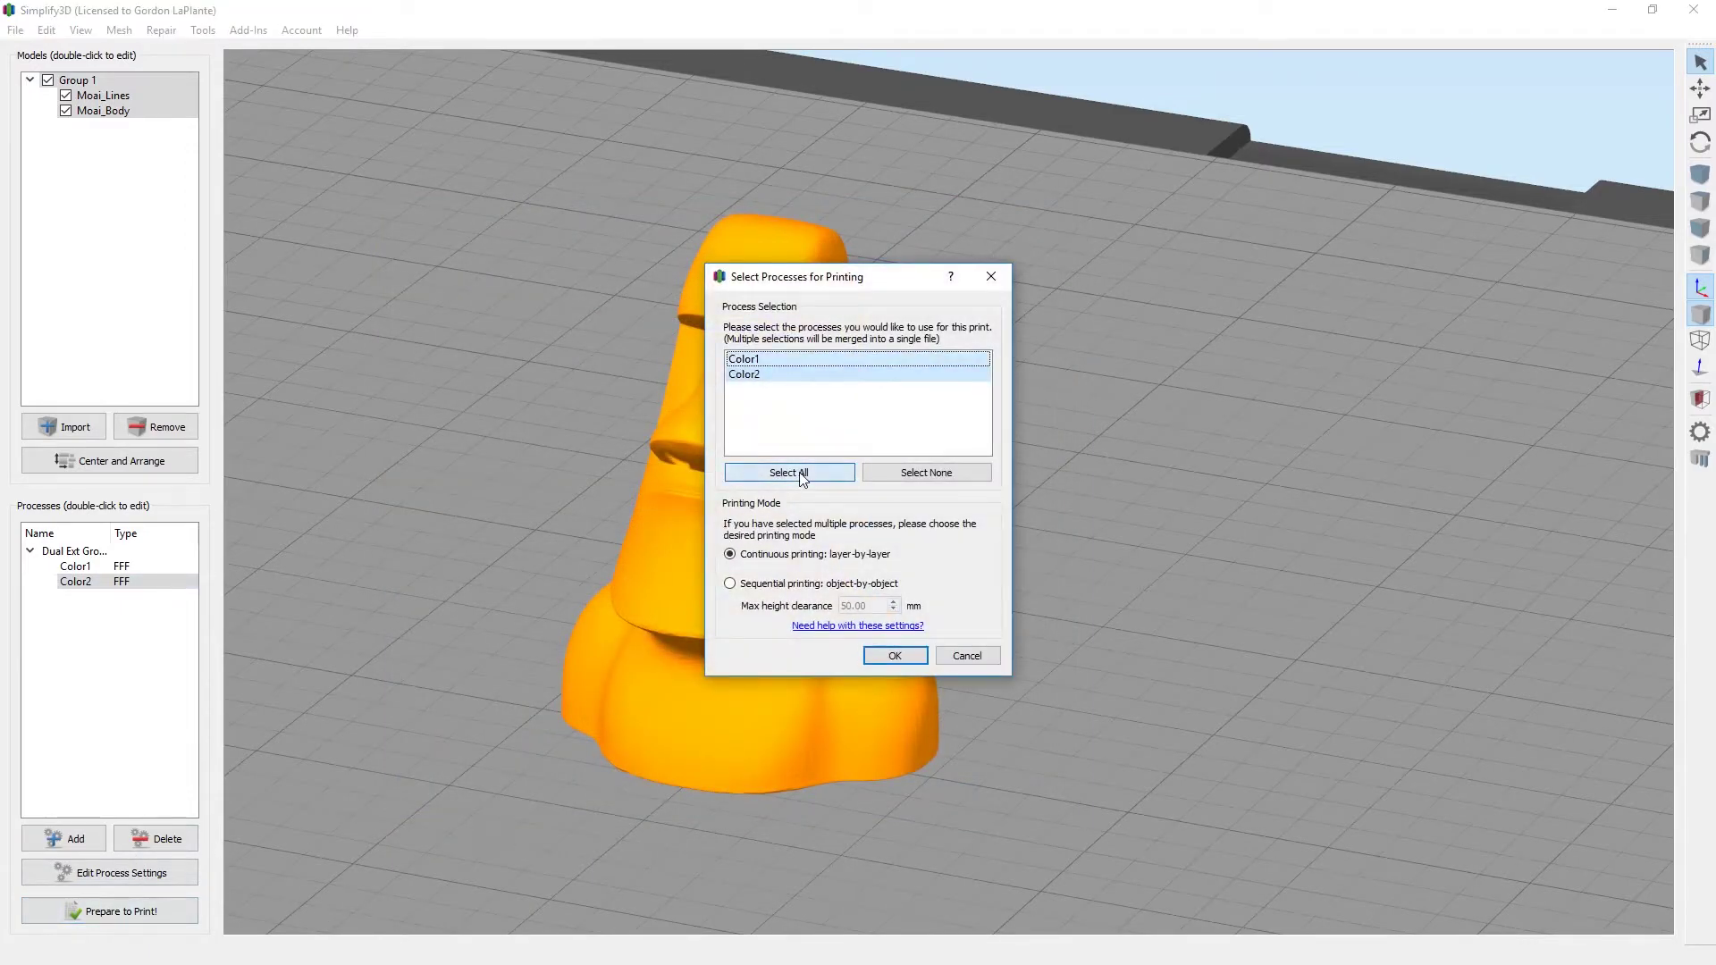
pyautogui.click(896, 657)
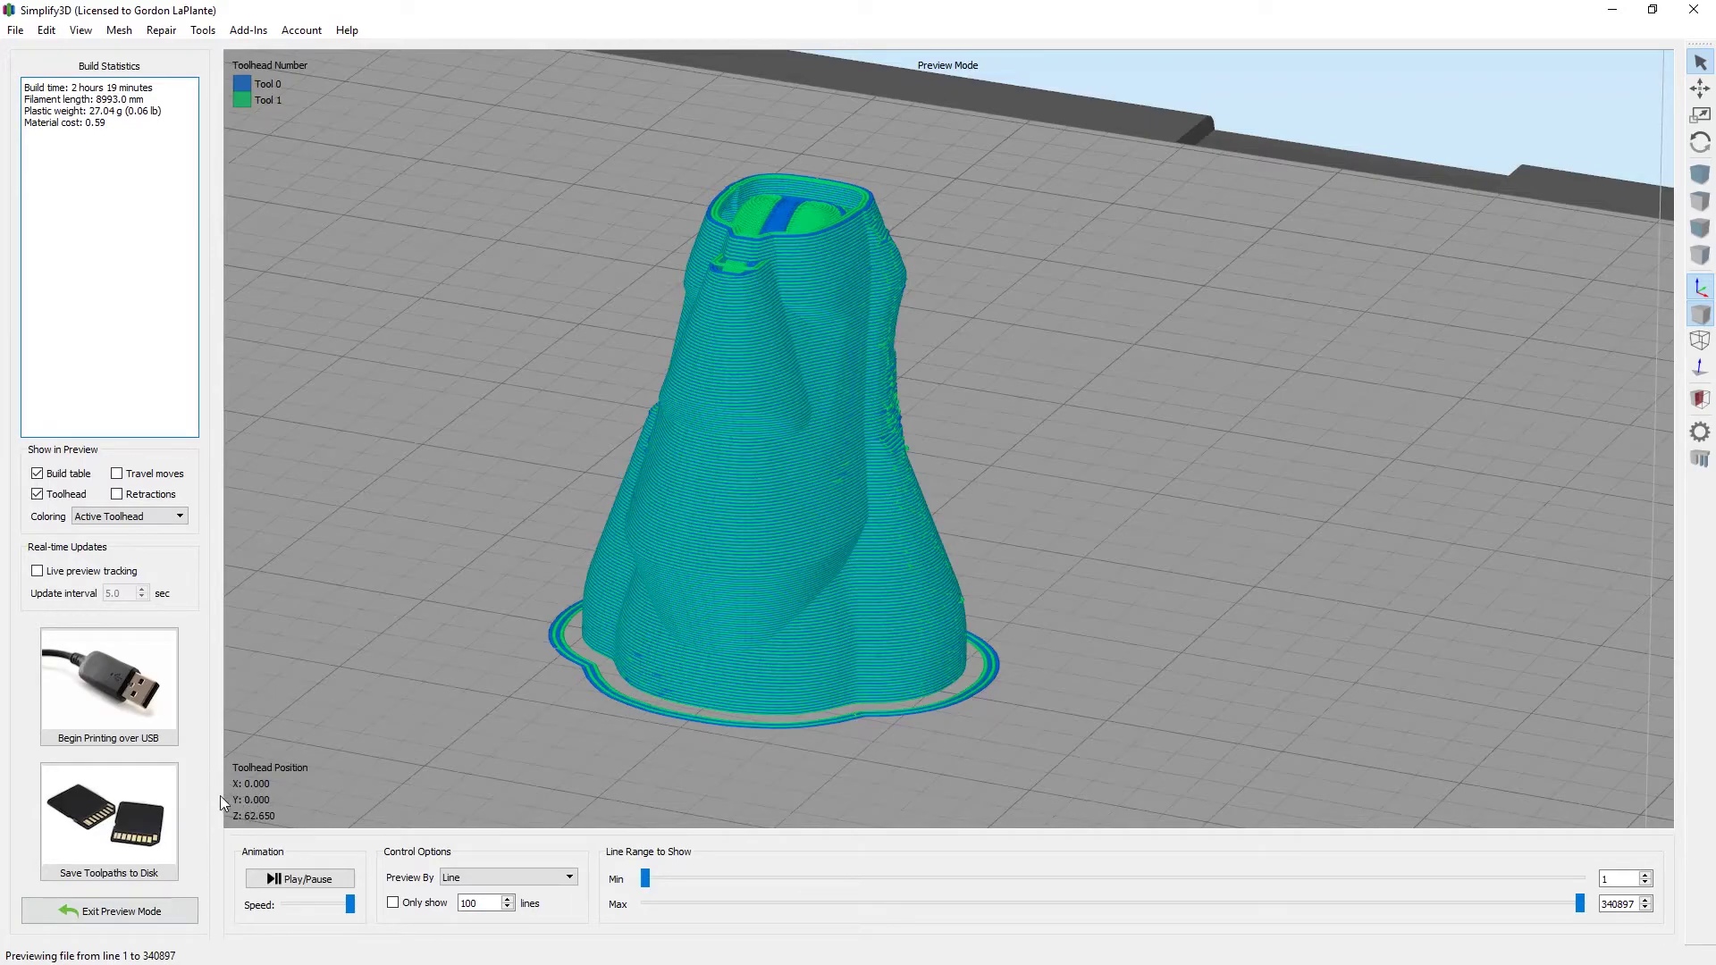
pyautogui.click(136, 817)
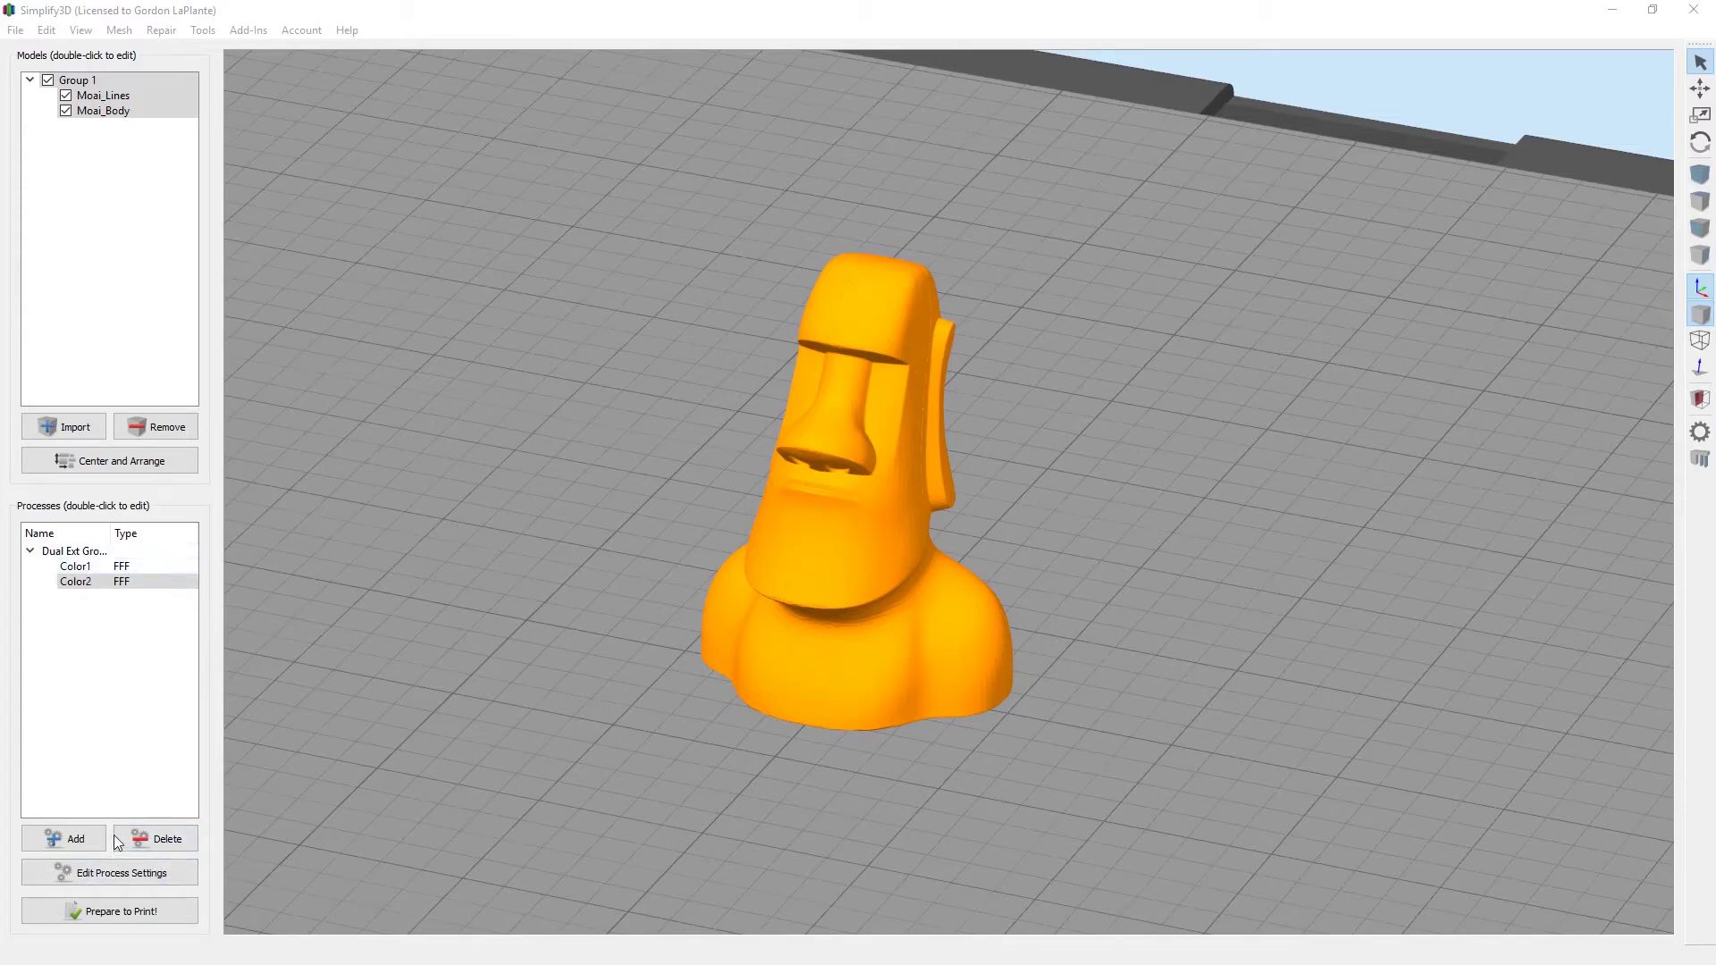
# - Review and confirm which models the Color1 process applies to via Select Models
pyautogui.click(79, 568)
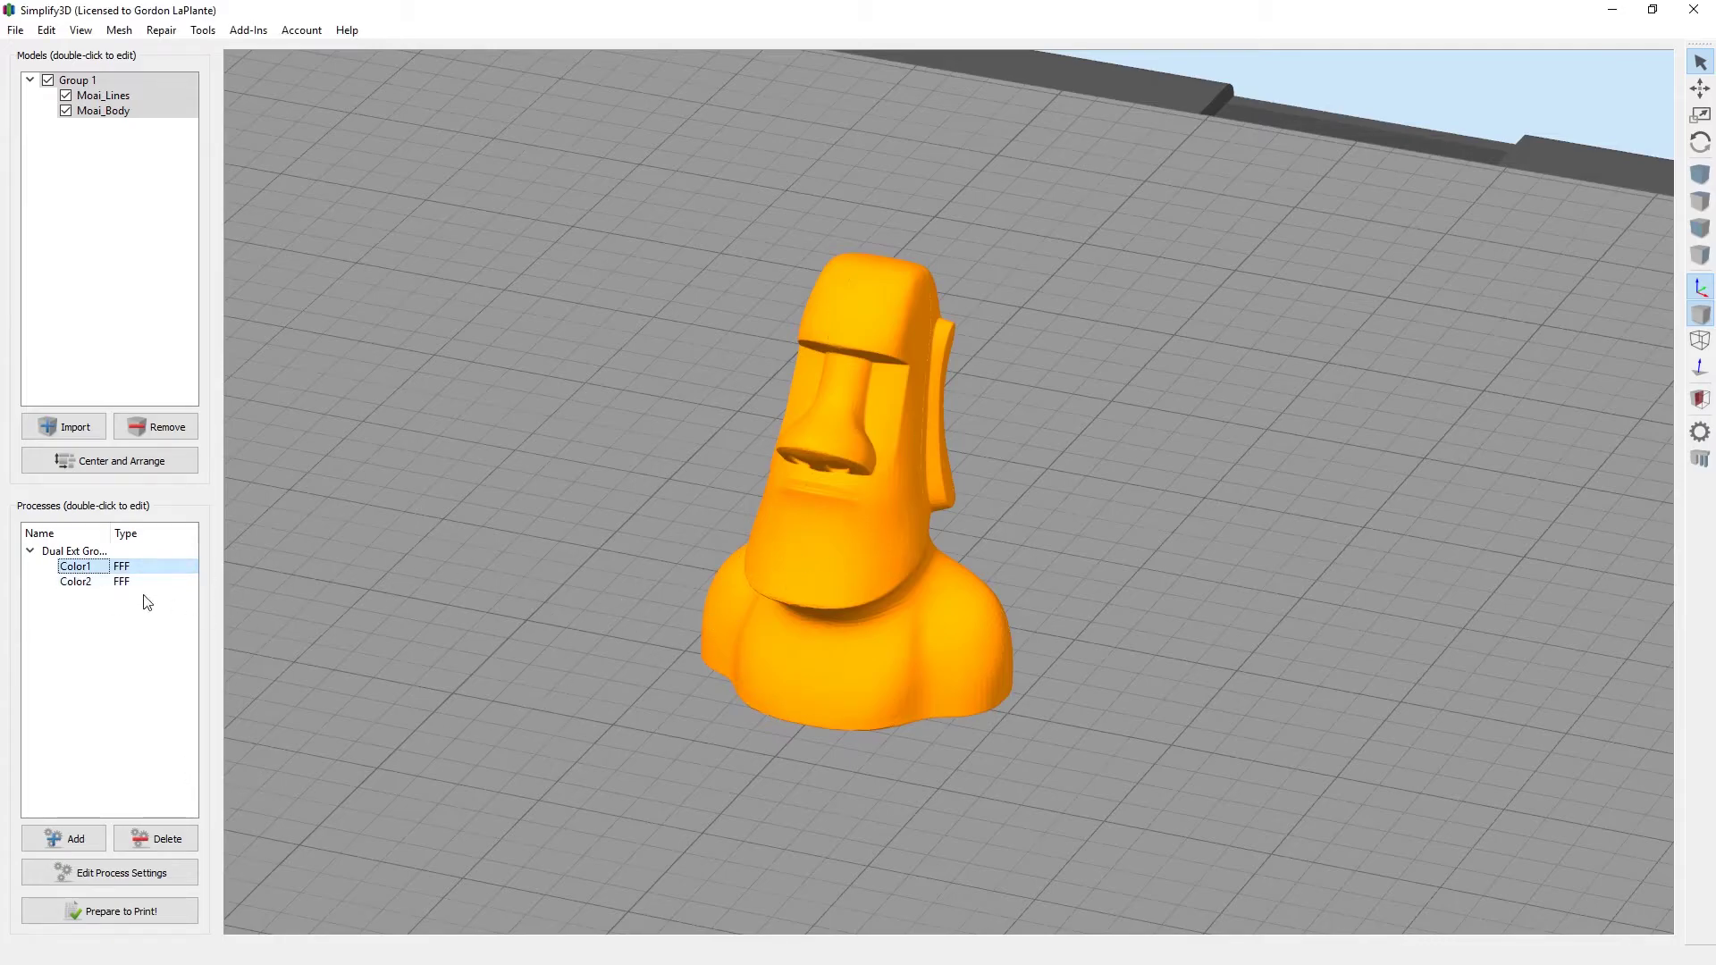
pyautogui.click(109, 876)
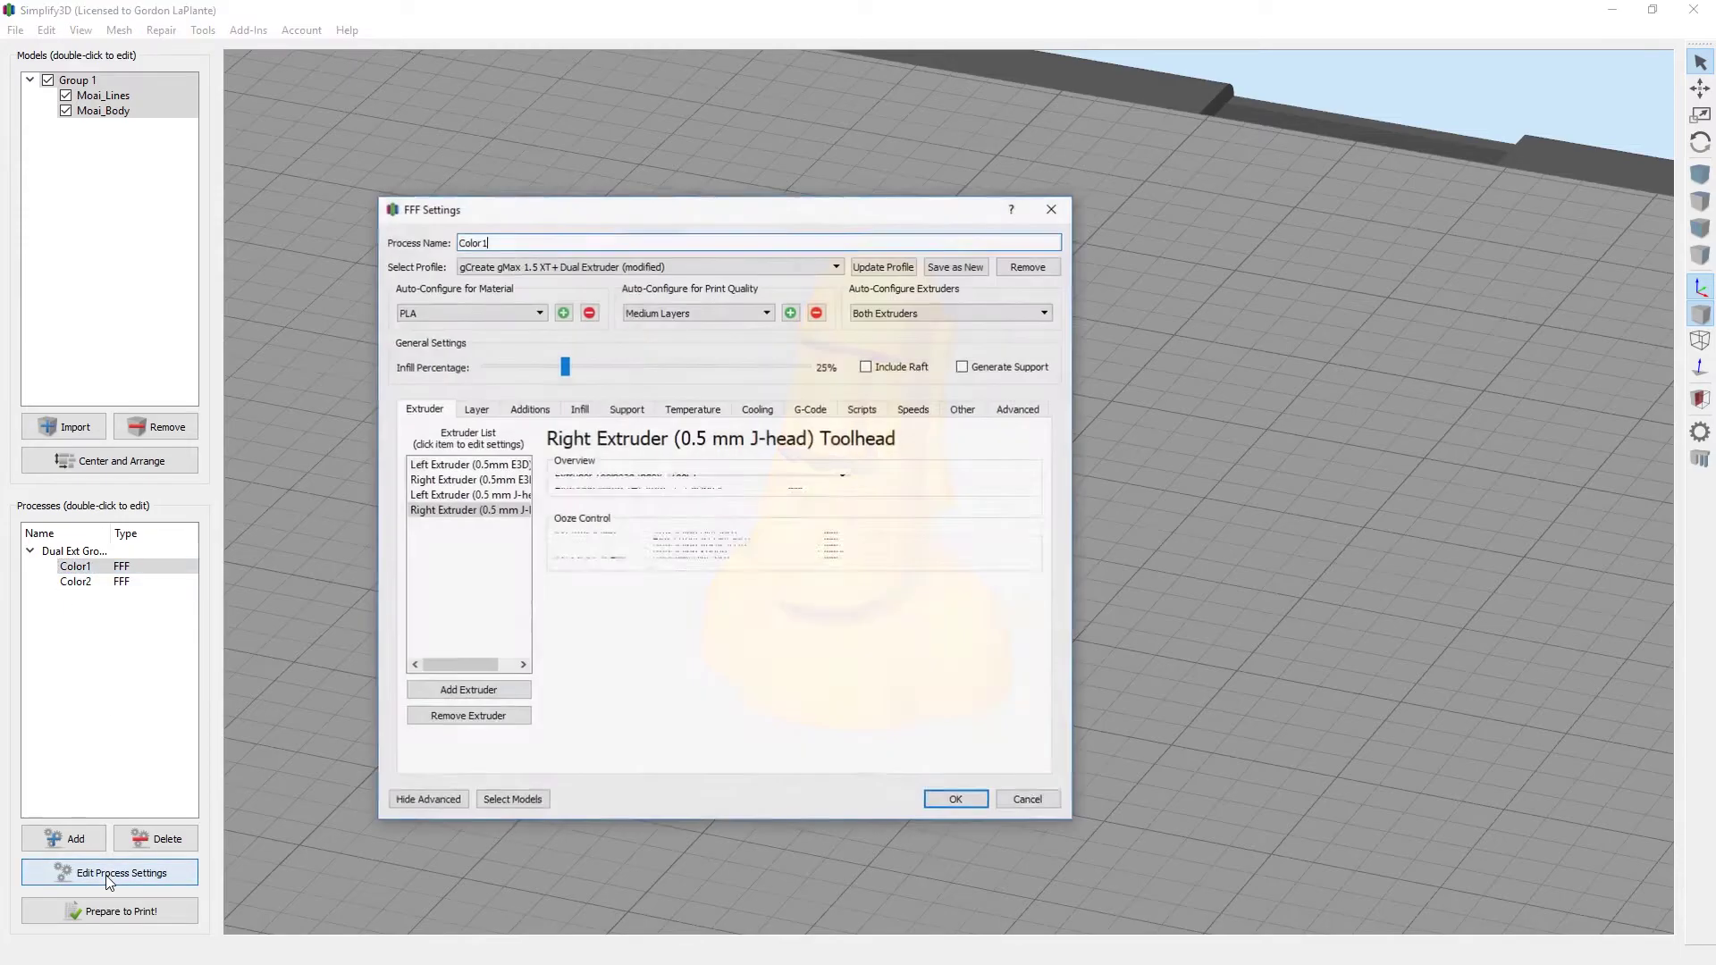
pyautogui.click(512, 800)
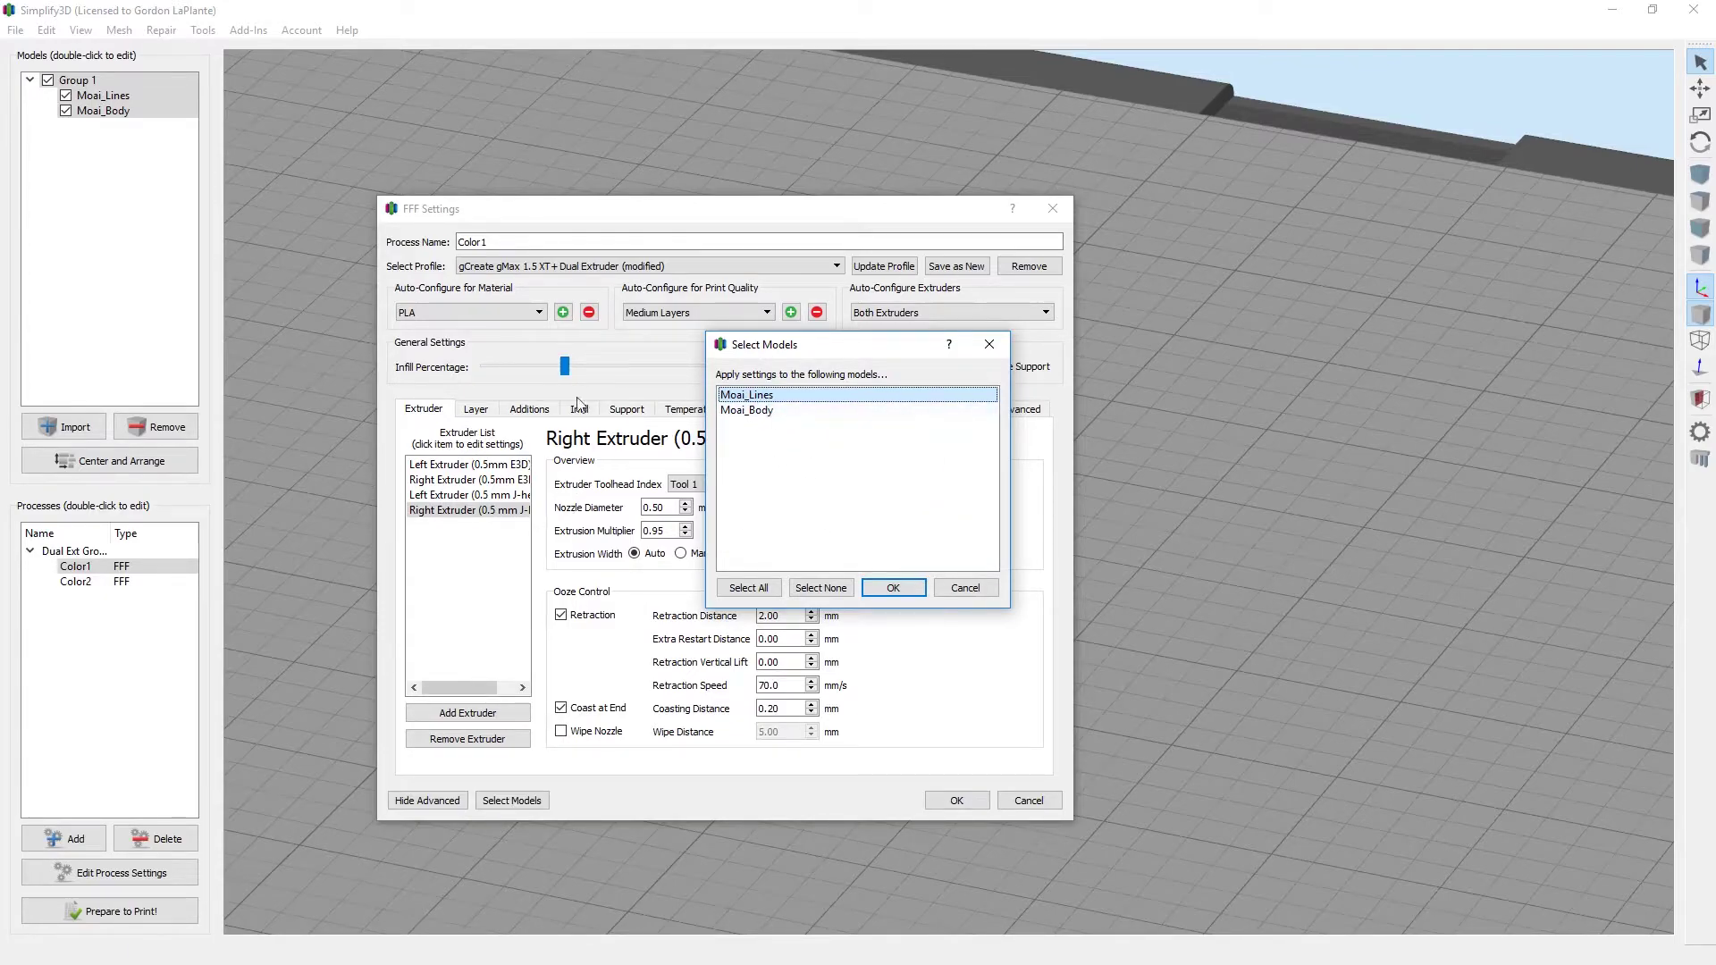
pyautogui.click(960, 592)
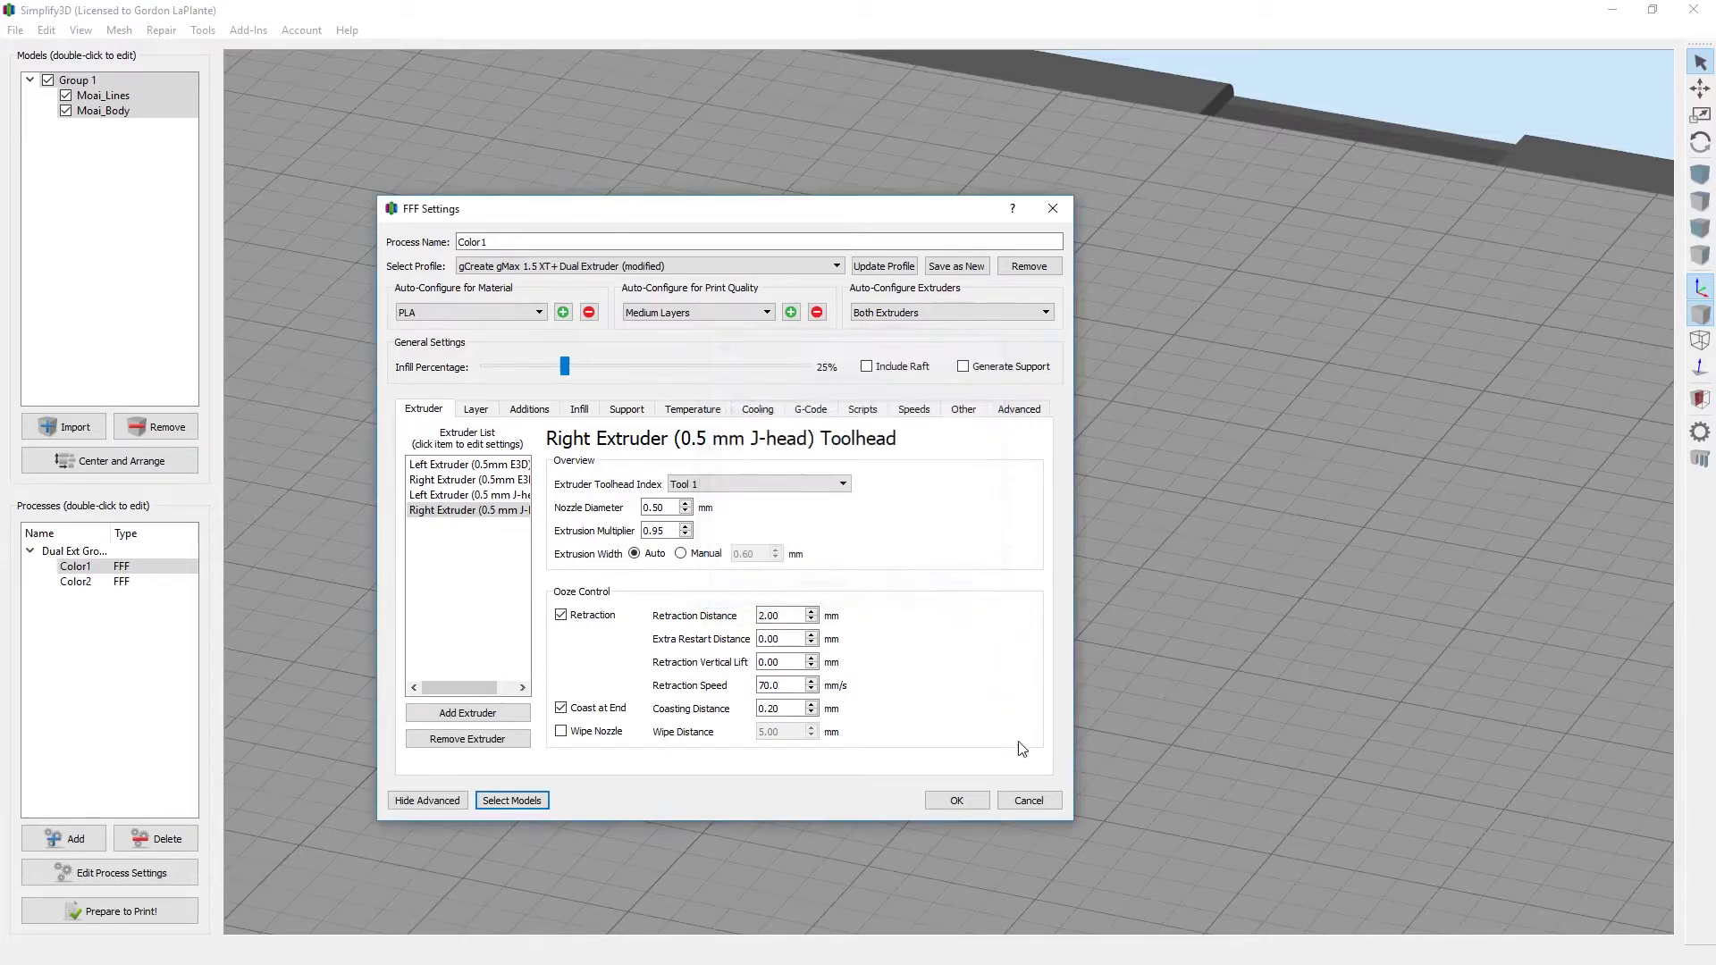
pyautogui.click(1029, 800)
# - Set the Color2 process to apply to its matching Moai part, Moai_Body
pyautogui.click(90, 582)
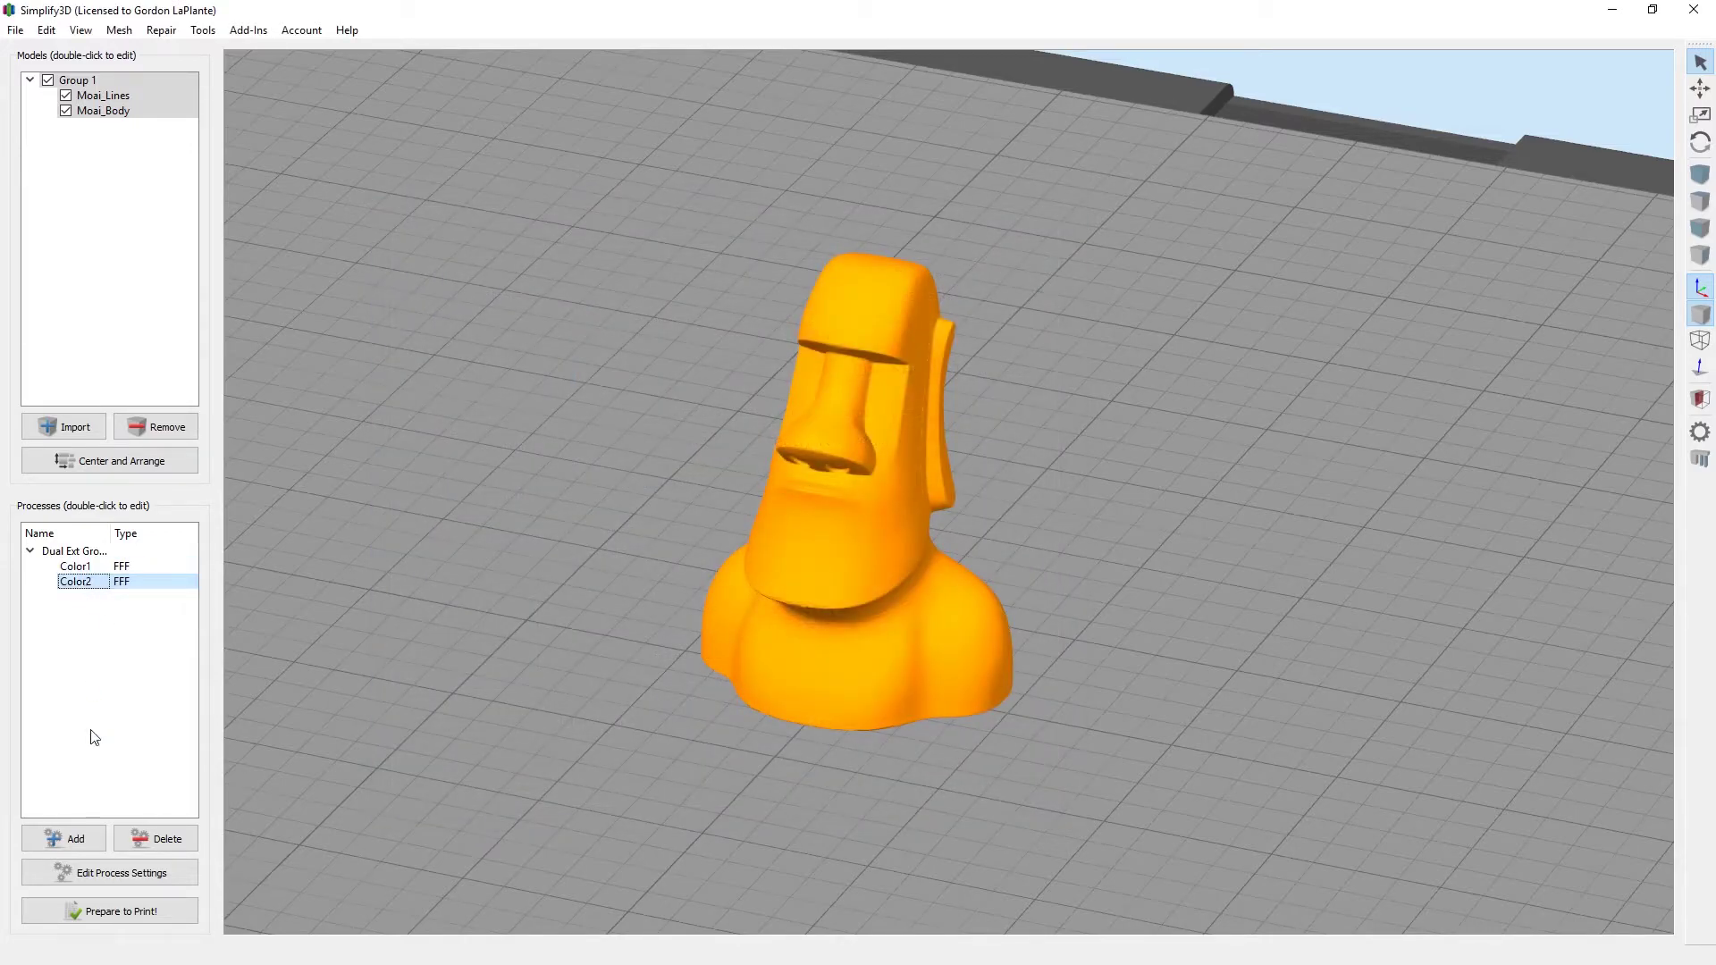
pyautogui.click(112, 873)
pyautogui.click(511, 800)
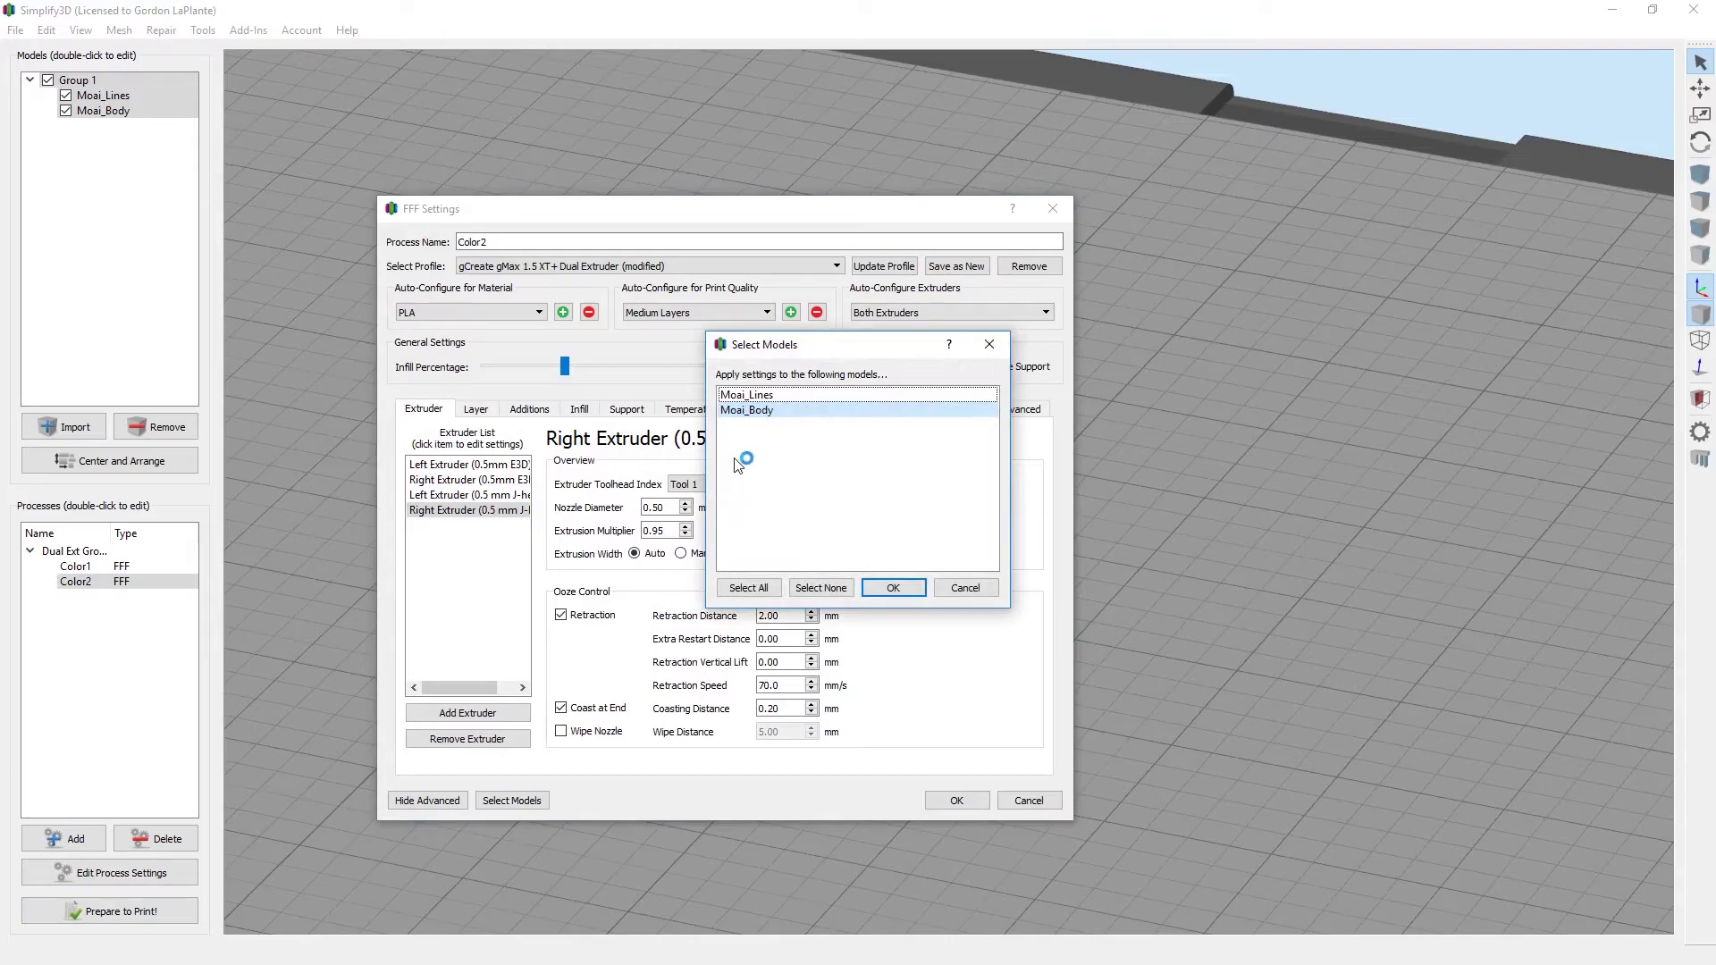
pyautogui.click(774, 410)
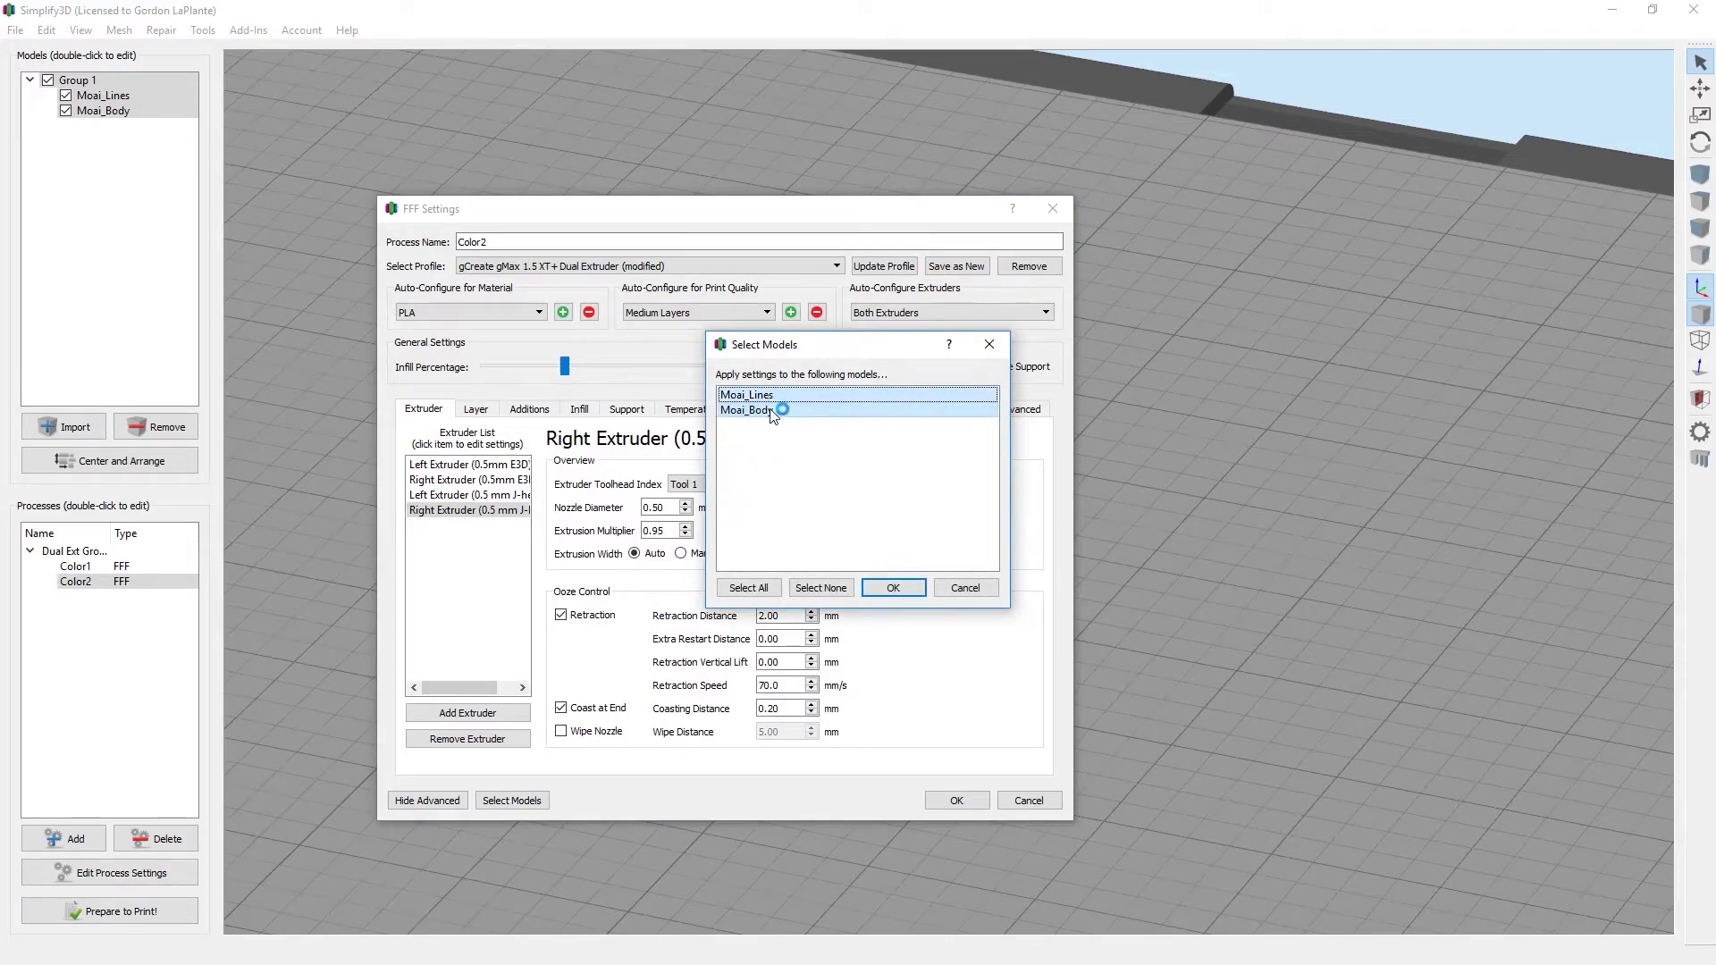
pyautogui.click(897, 588)
pyautogui.click(961, 801)
# - Set the Color1 process to apply to its matching Moai part, Moai_Lines
pyautogui.click(89, 572)
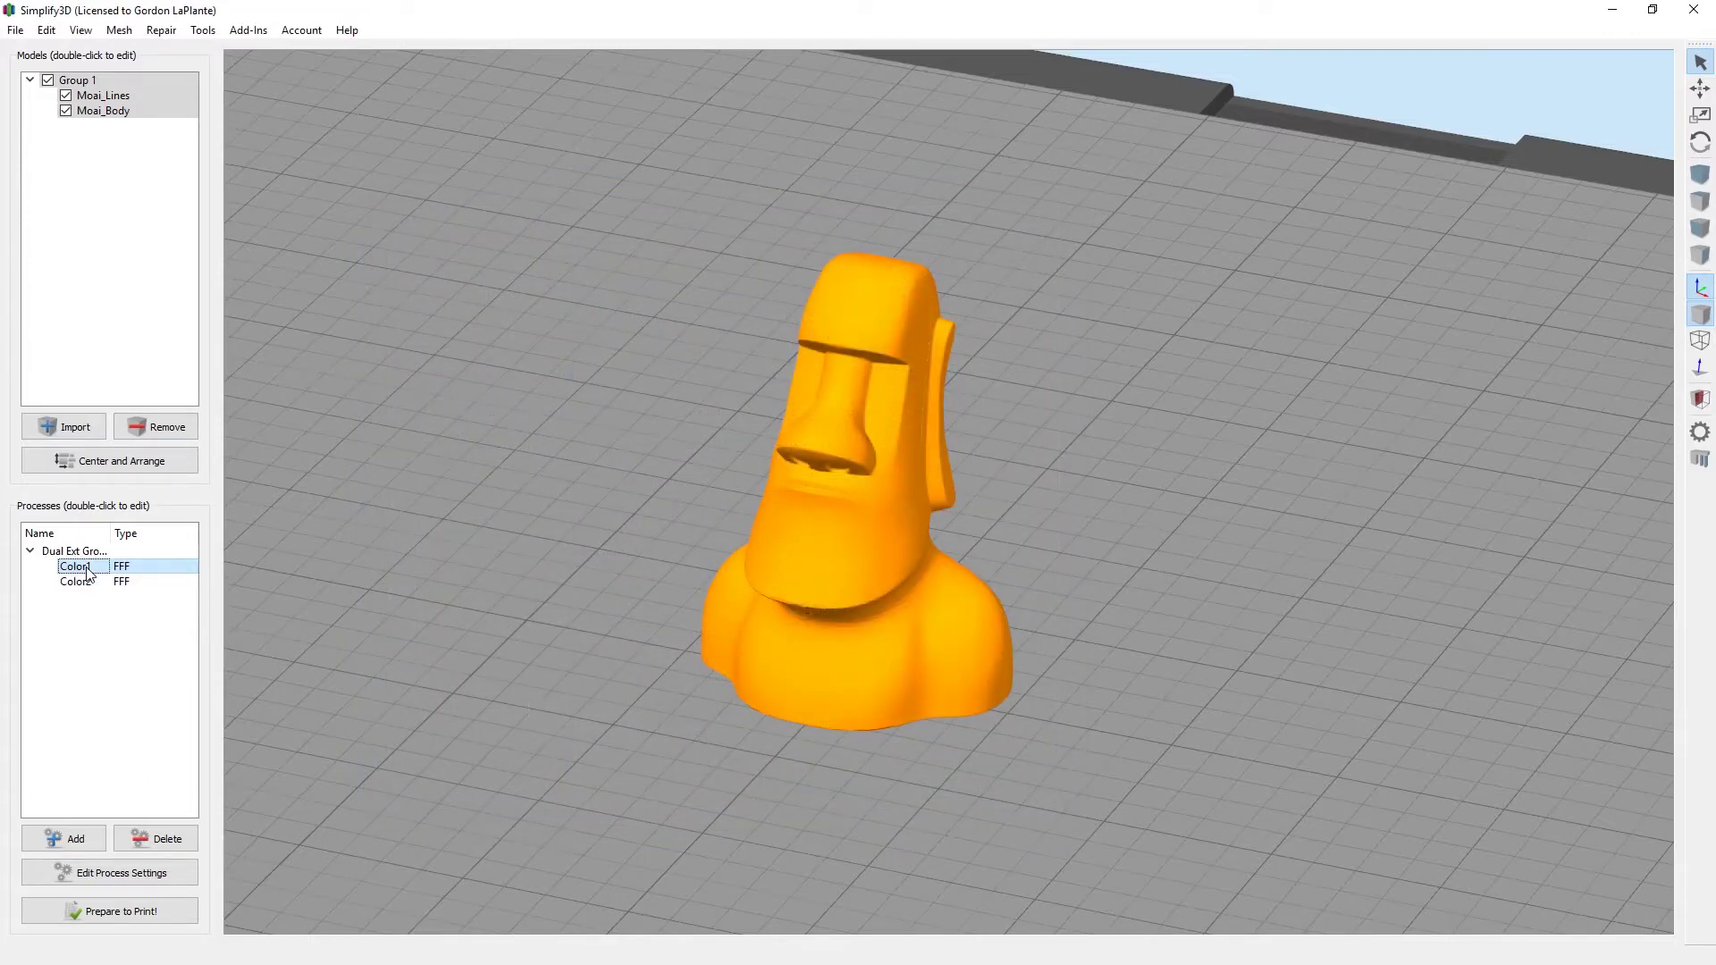
pyautogui.click(149, 876)
pyautogui.click(512, 801)
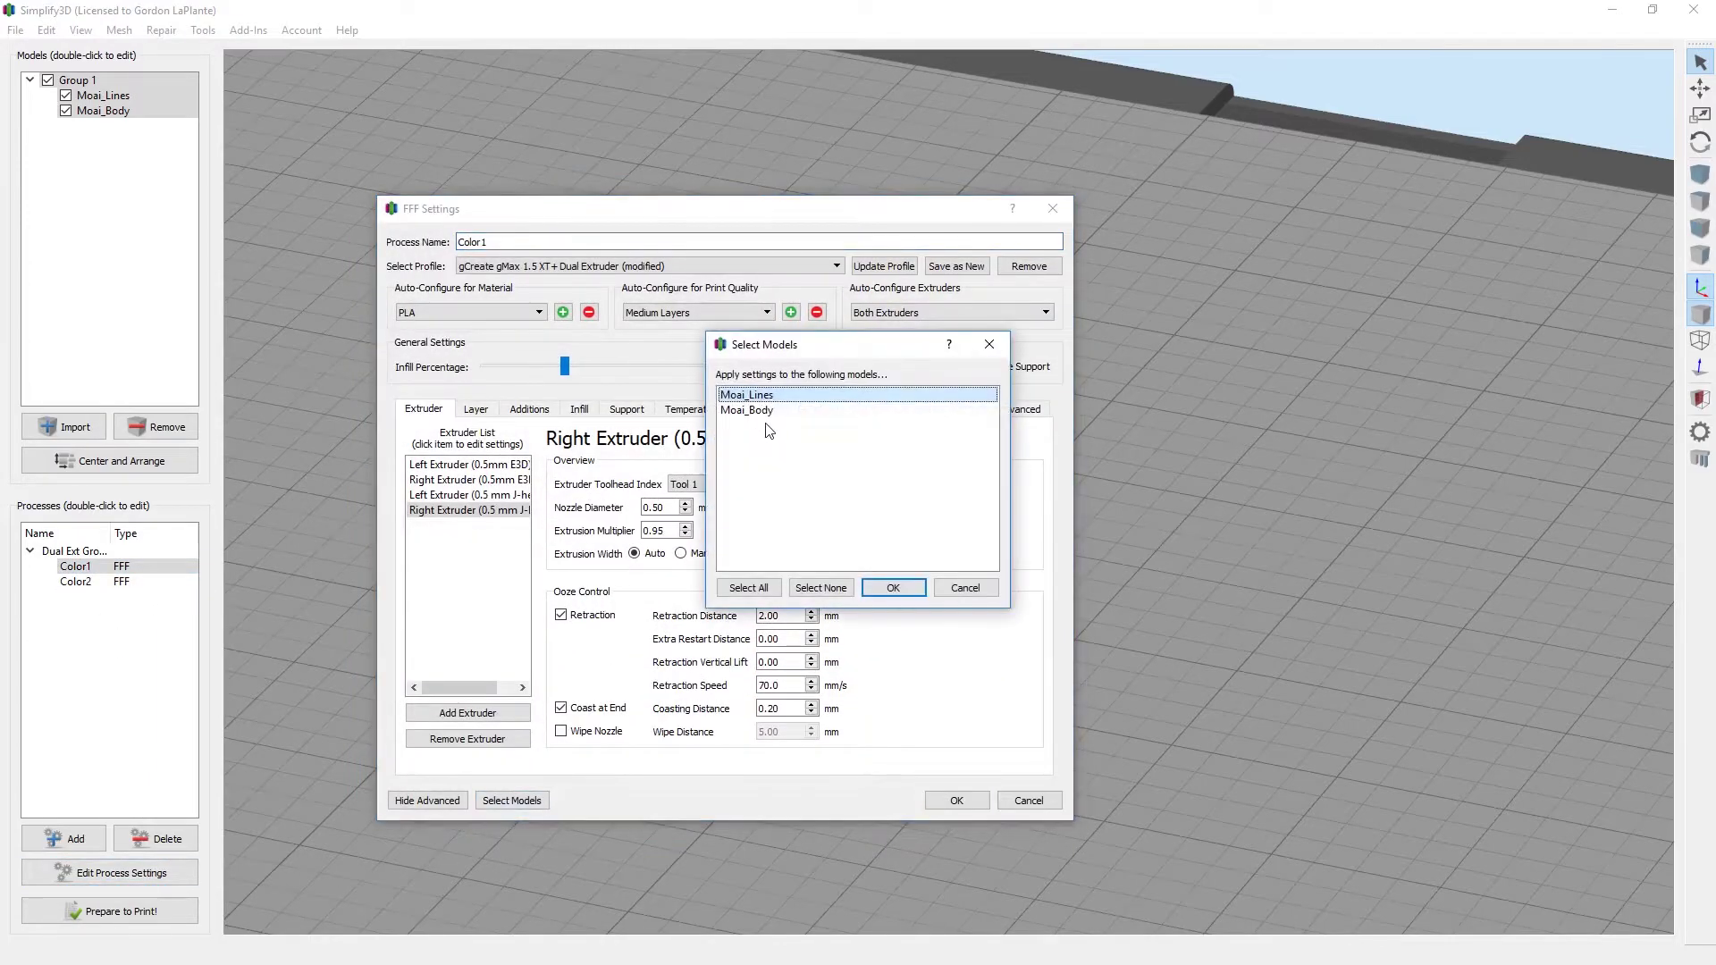
pyautogui.click(767, 410)
pyautogui.click(893, 587)
pyautogui.click(956, 800)
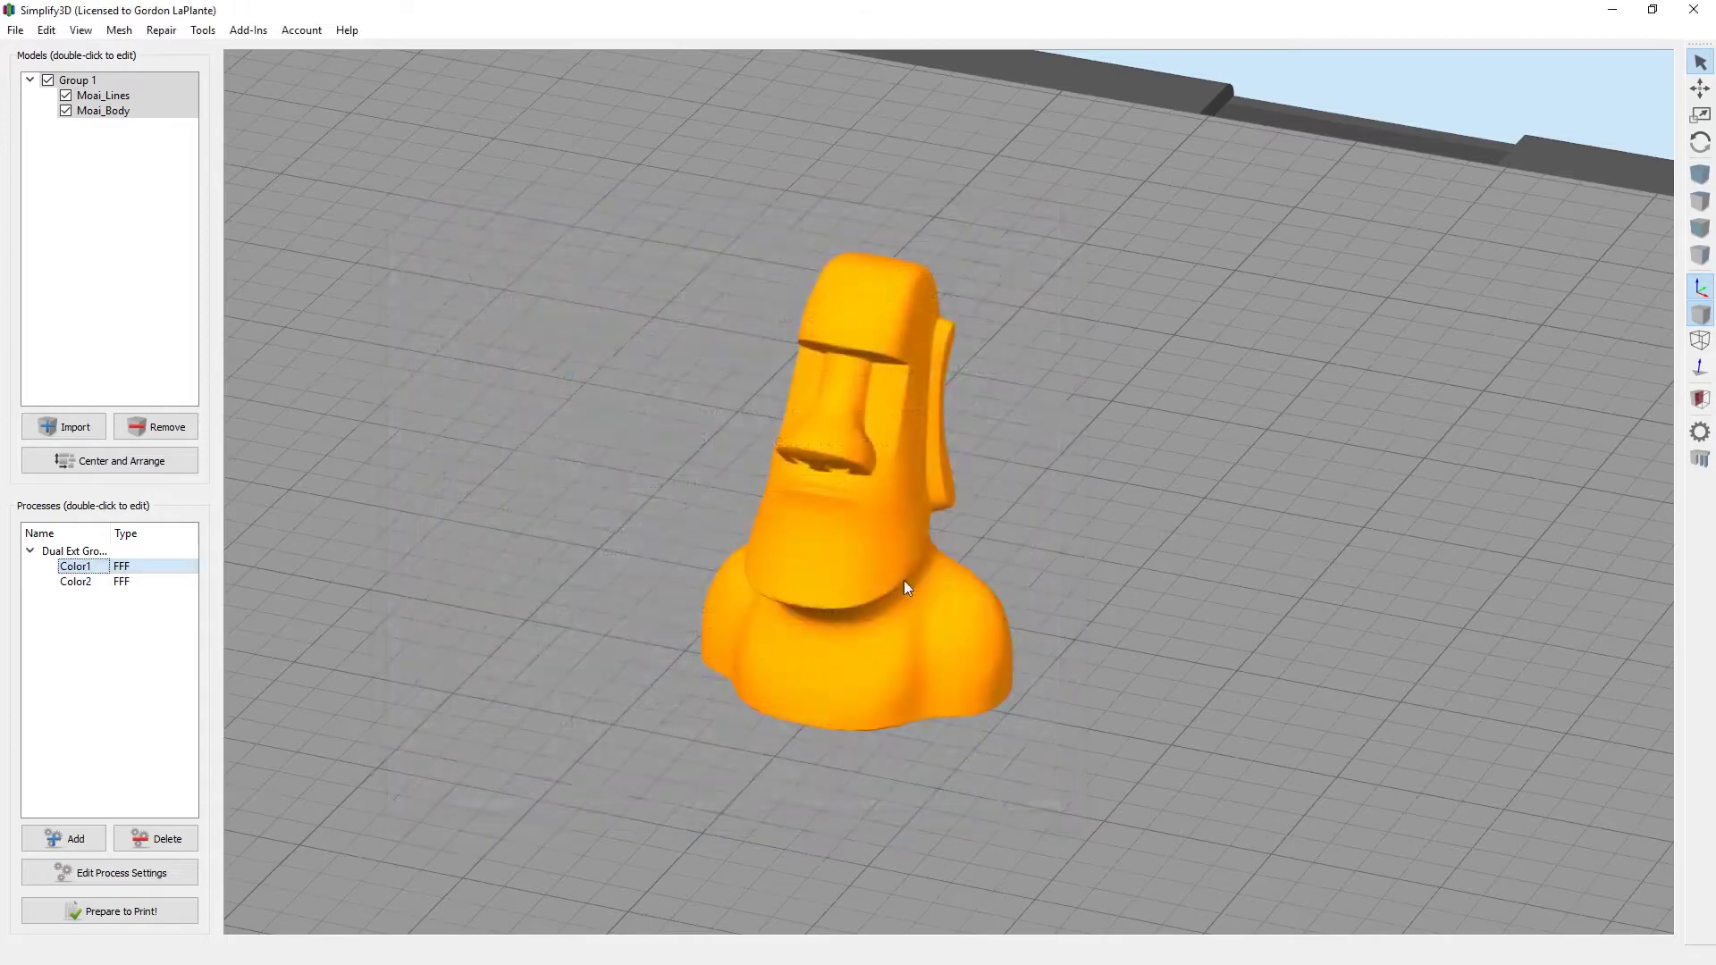
# - Re-slice the Moai with Color1 and Color2 (2 h 18 min, 27.08 g), then exit preview
pyautogui.click(147, 910)
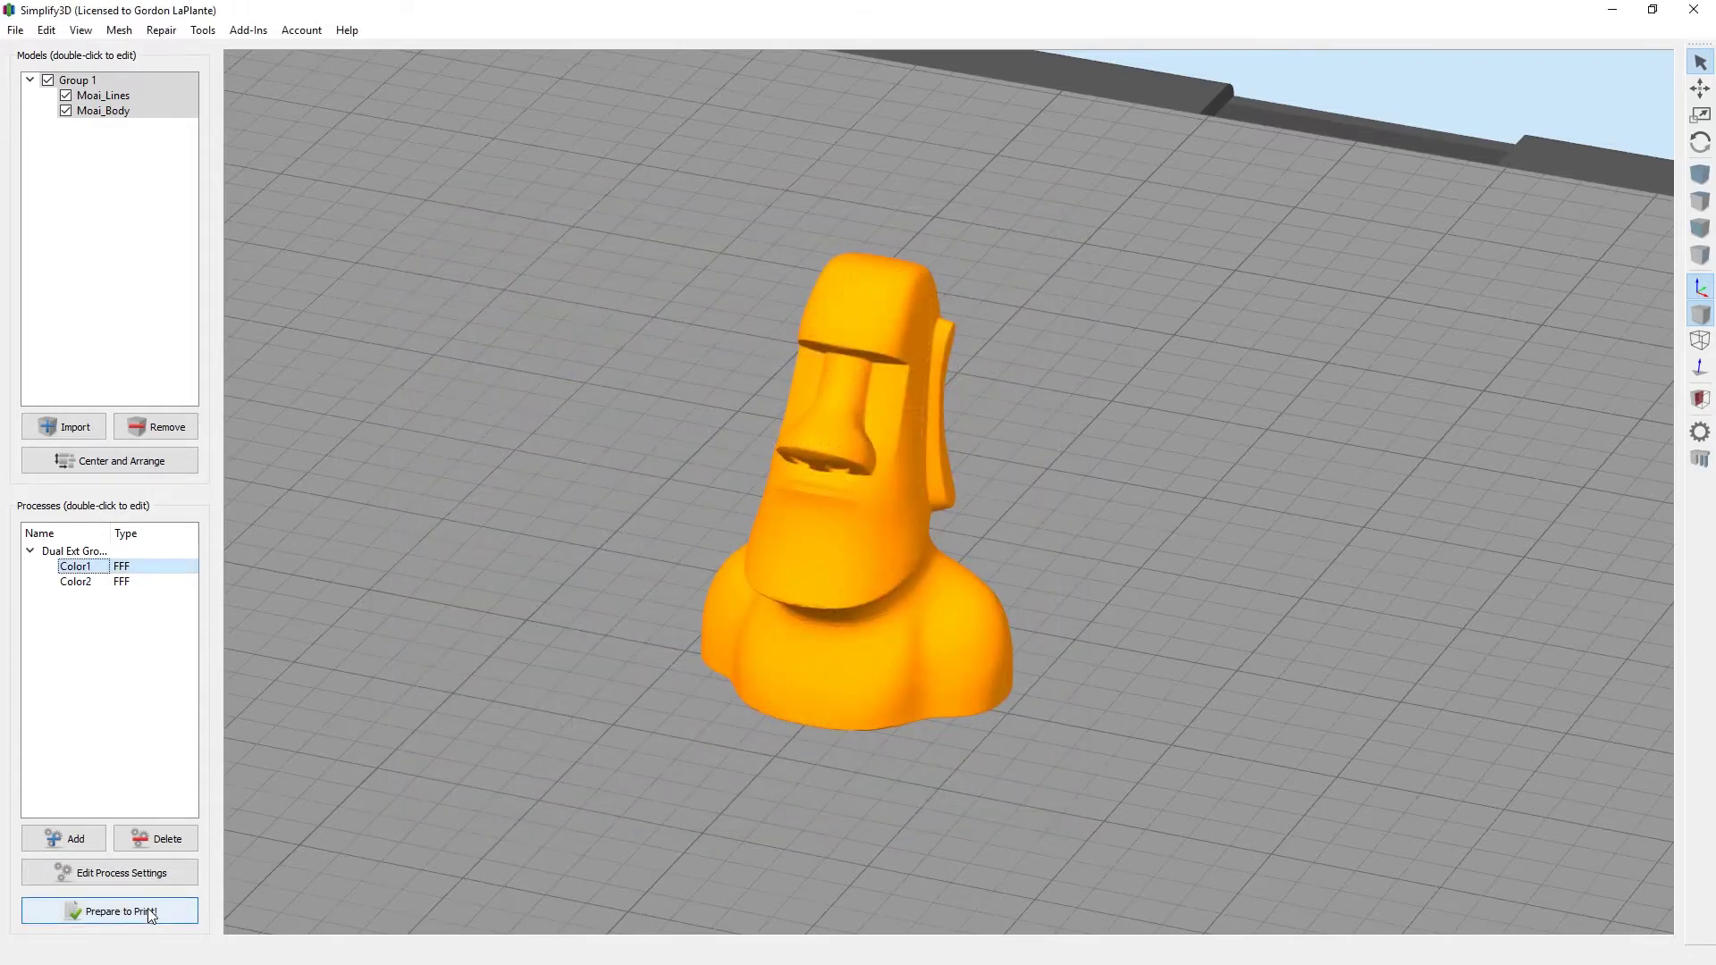
pyautogui.click(789, 472)
pyautogui.click(905, 652)
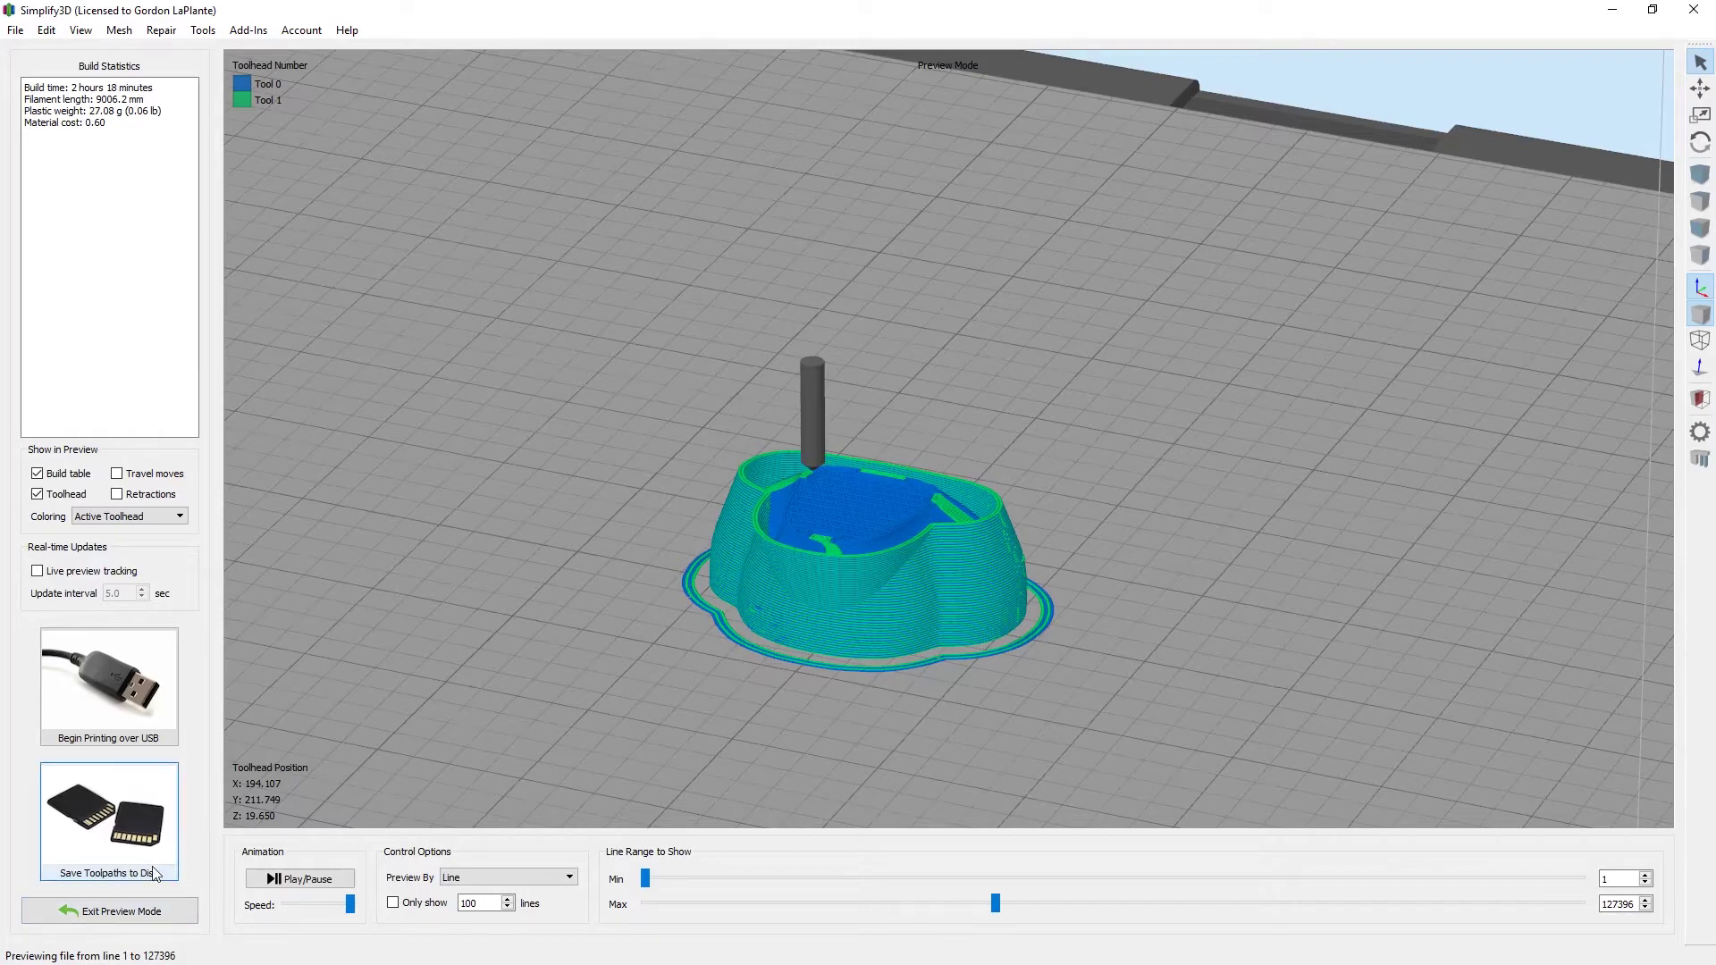
pyautogui.click(109, 910)
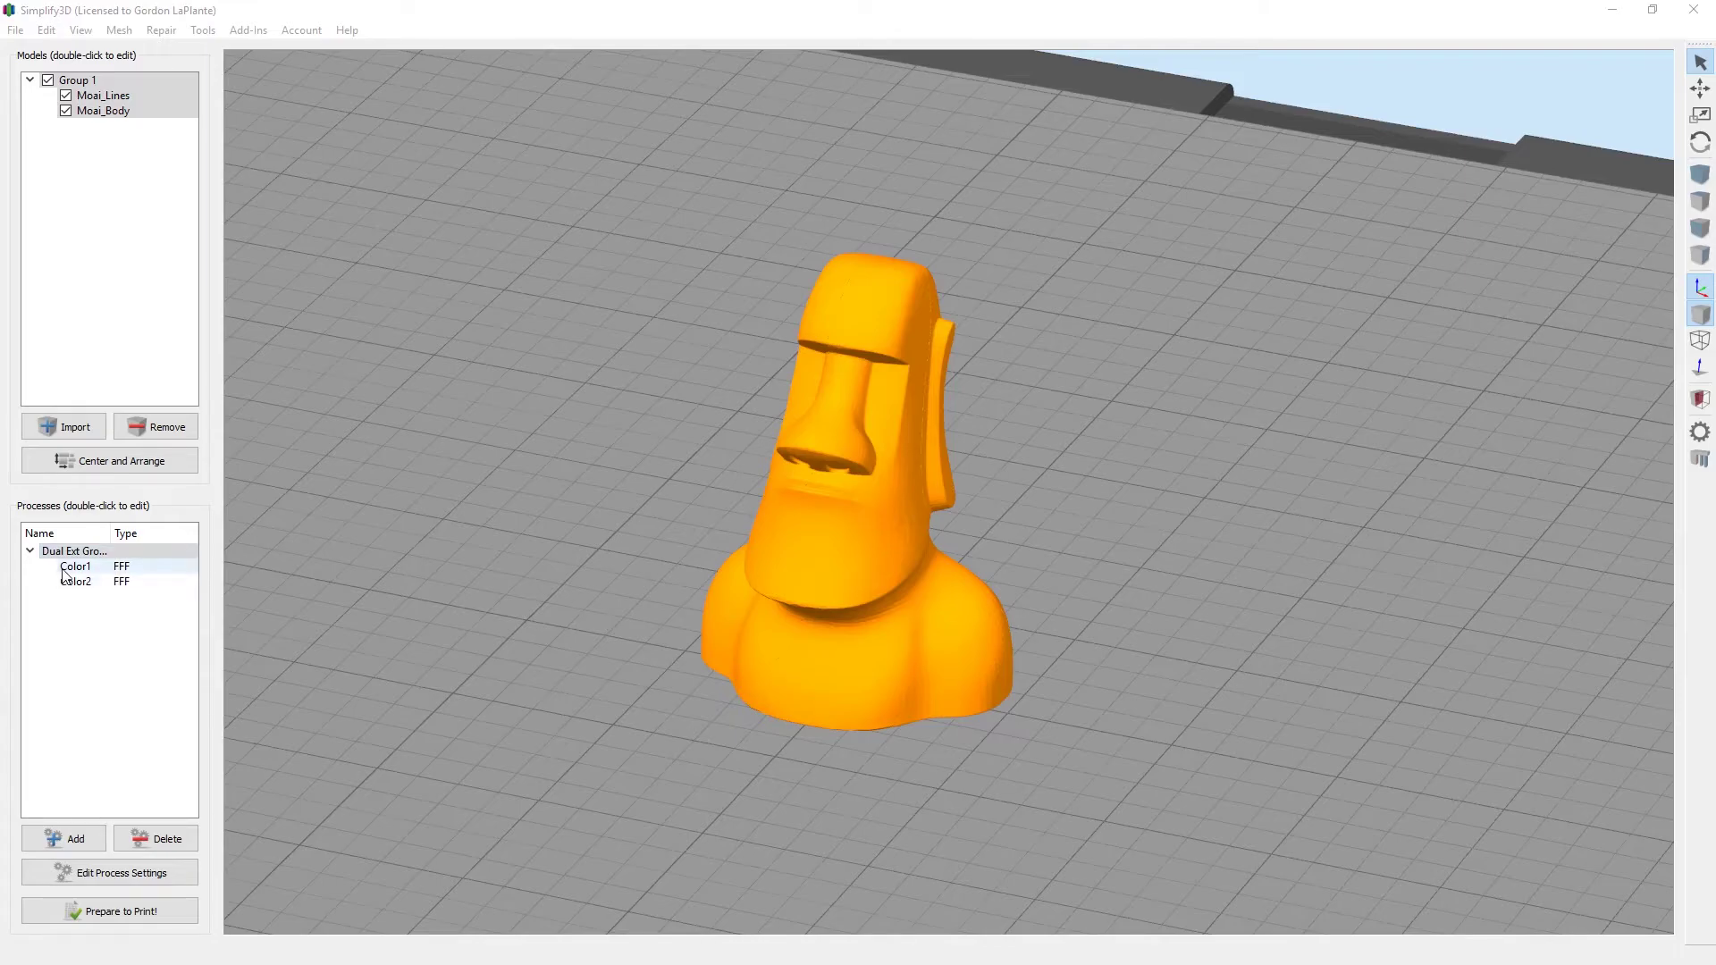
# - Select the dual extrusion process group and inspect its Layer settings
pyautogui.click(39, 553)
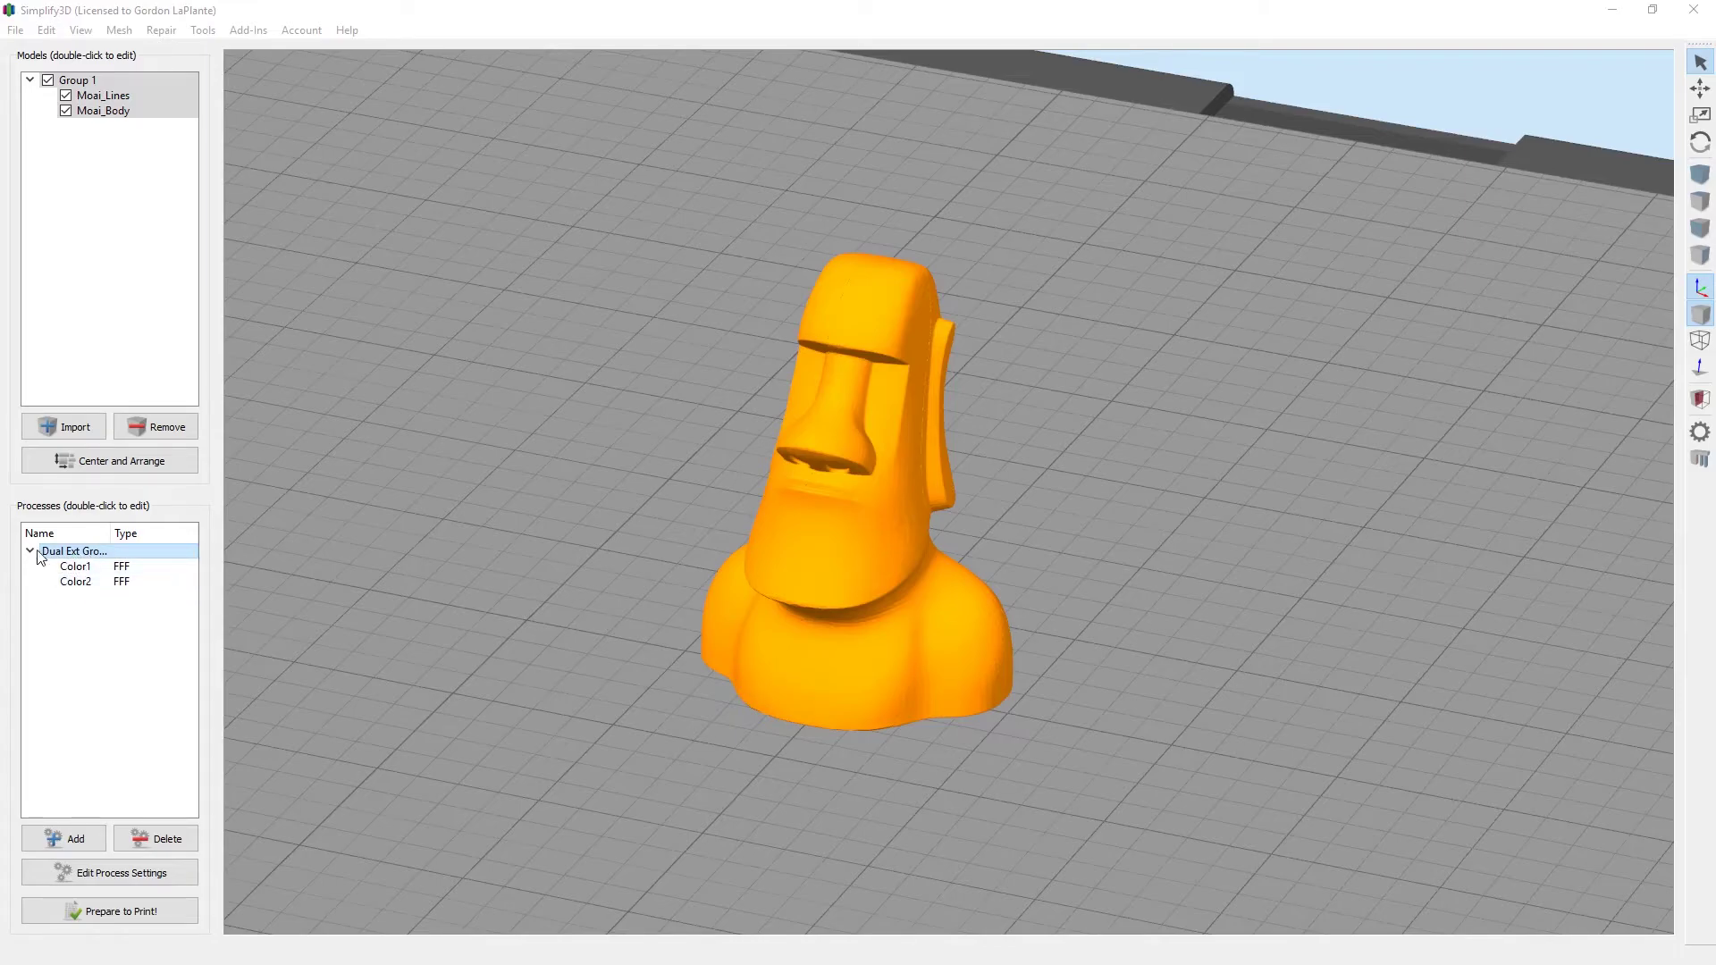
pyautogui.click(86, 567)
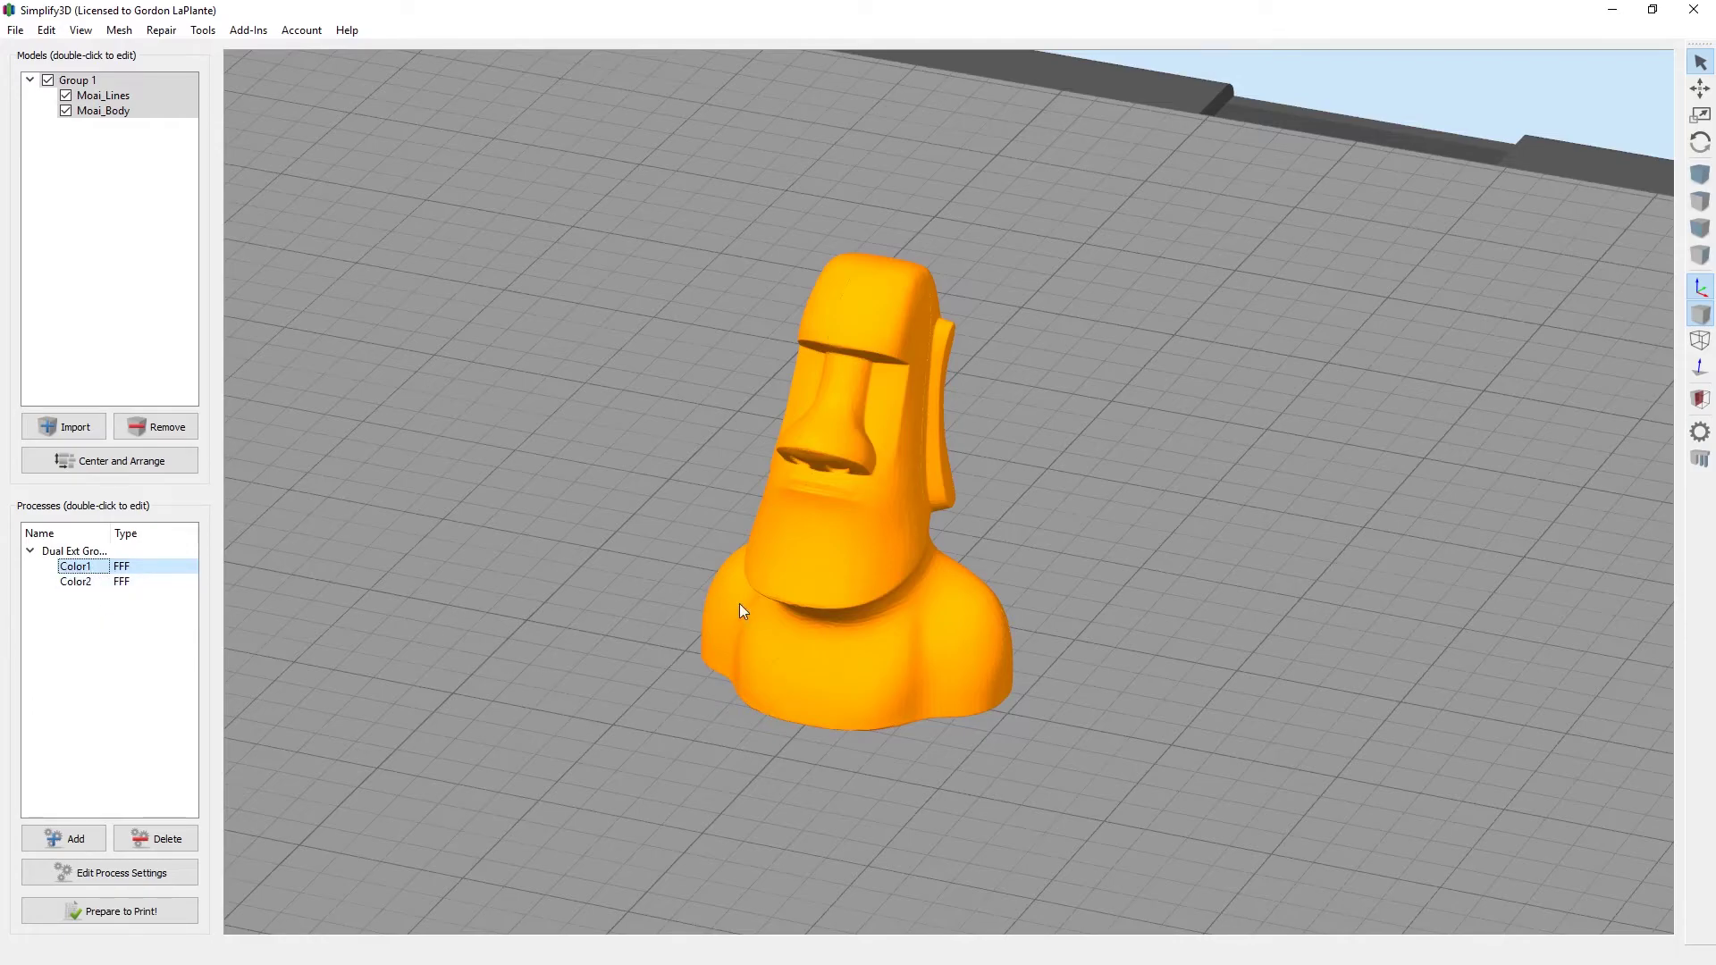
pyautogui.click(72, 553)
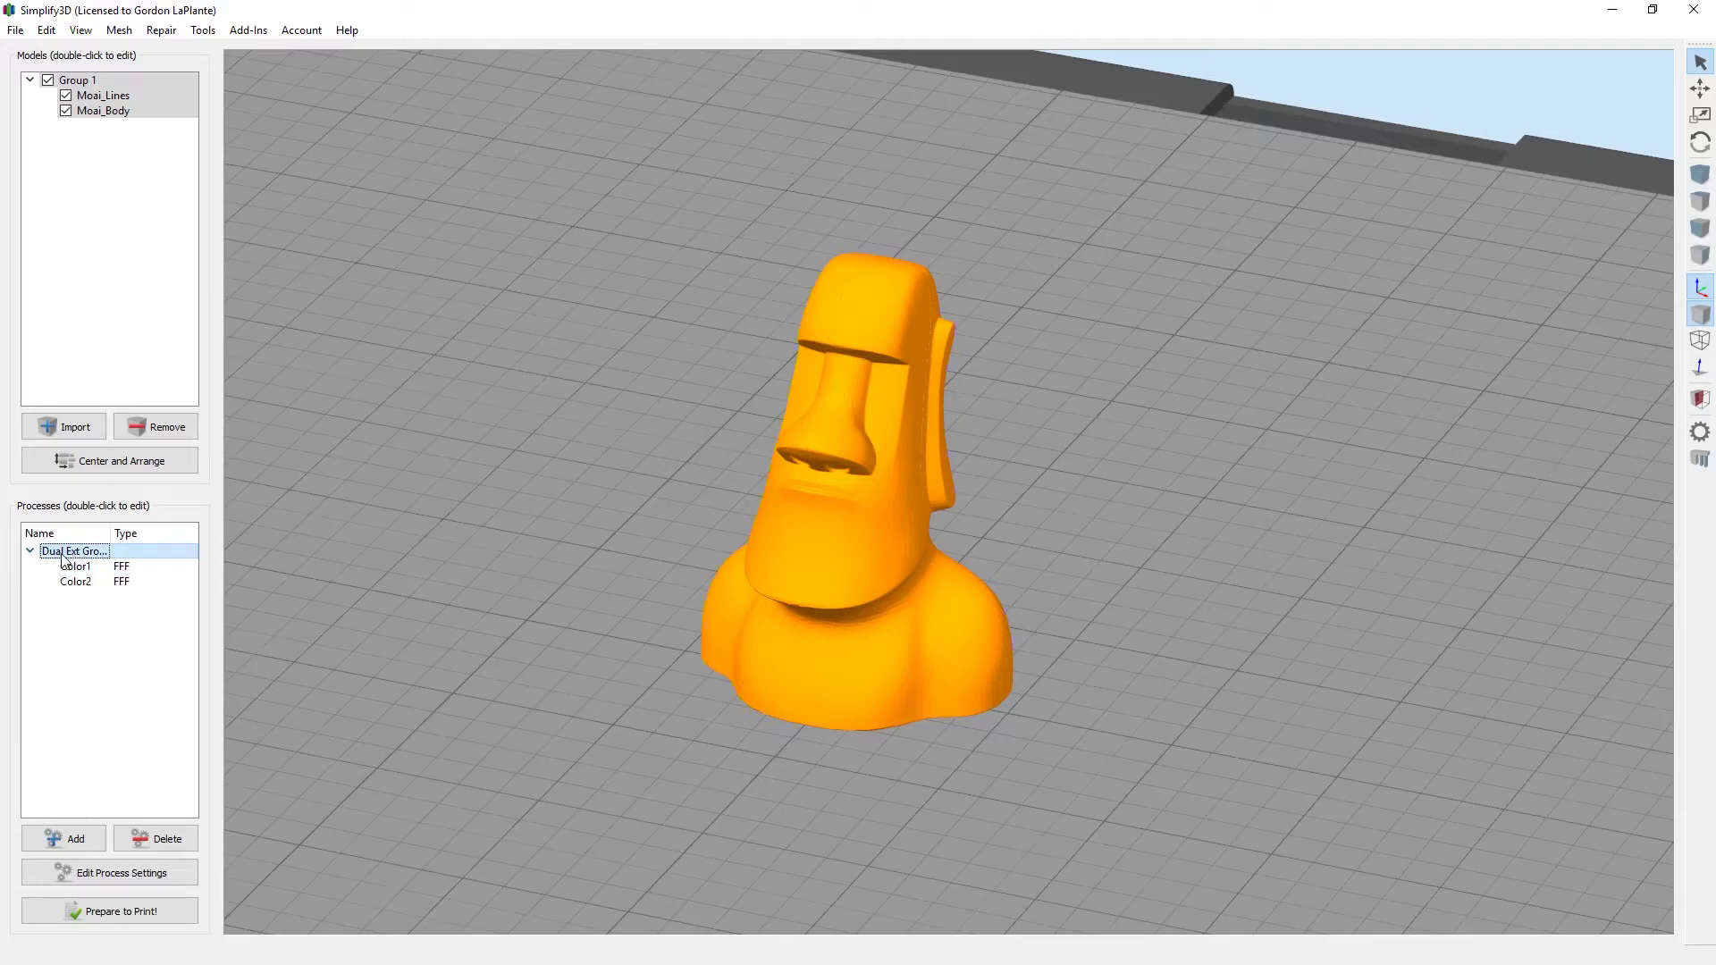
pyautogui.click(121, 872)
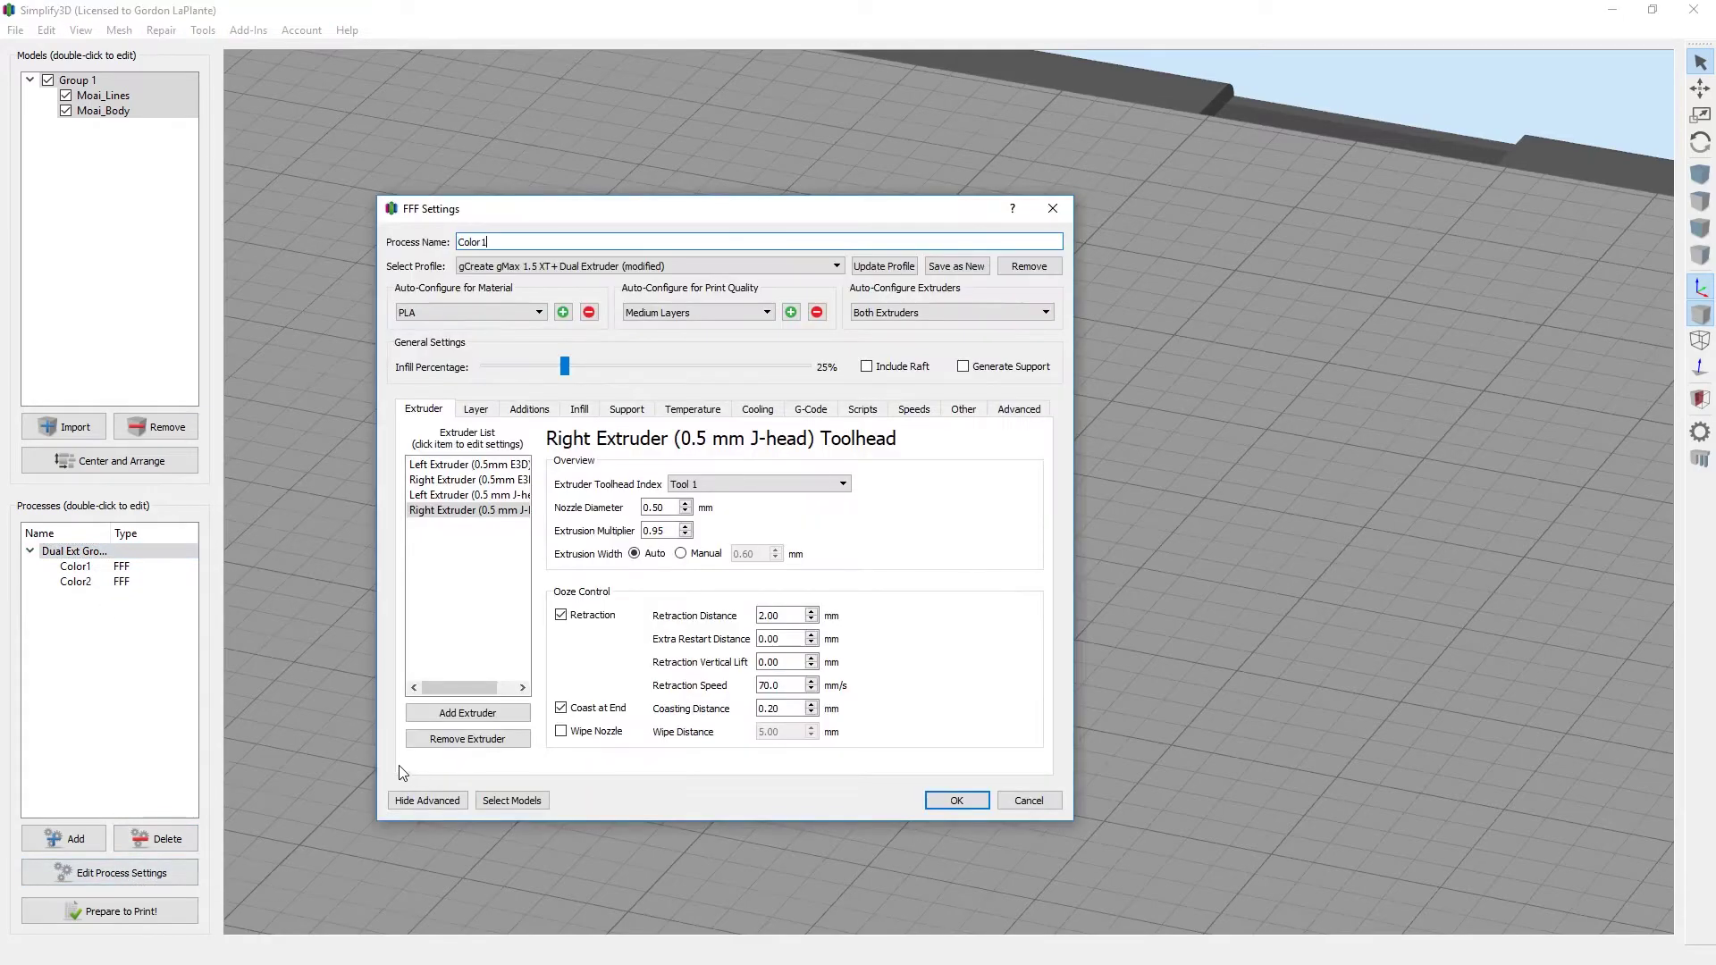
pyautogui.click(484, 410)
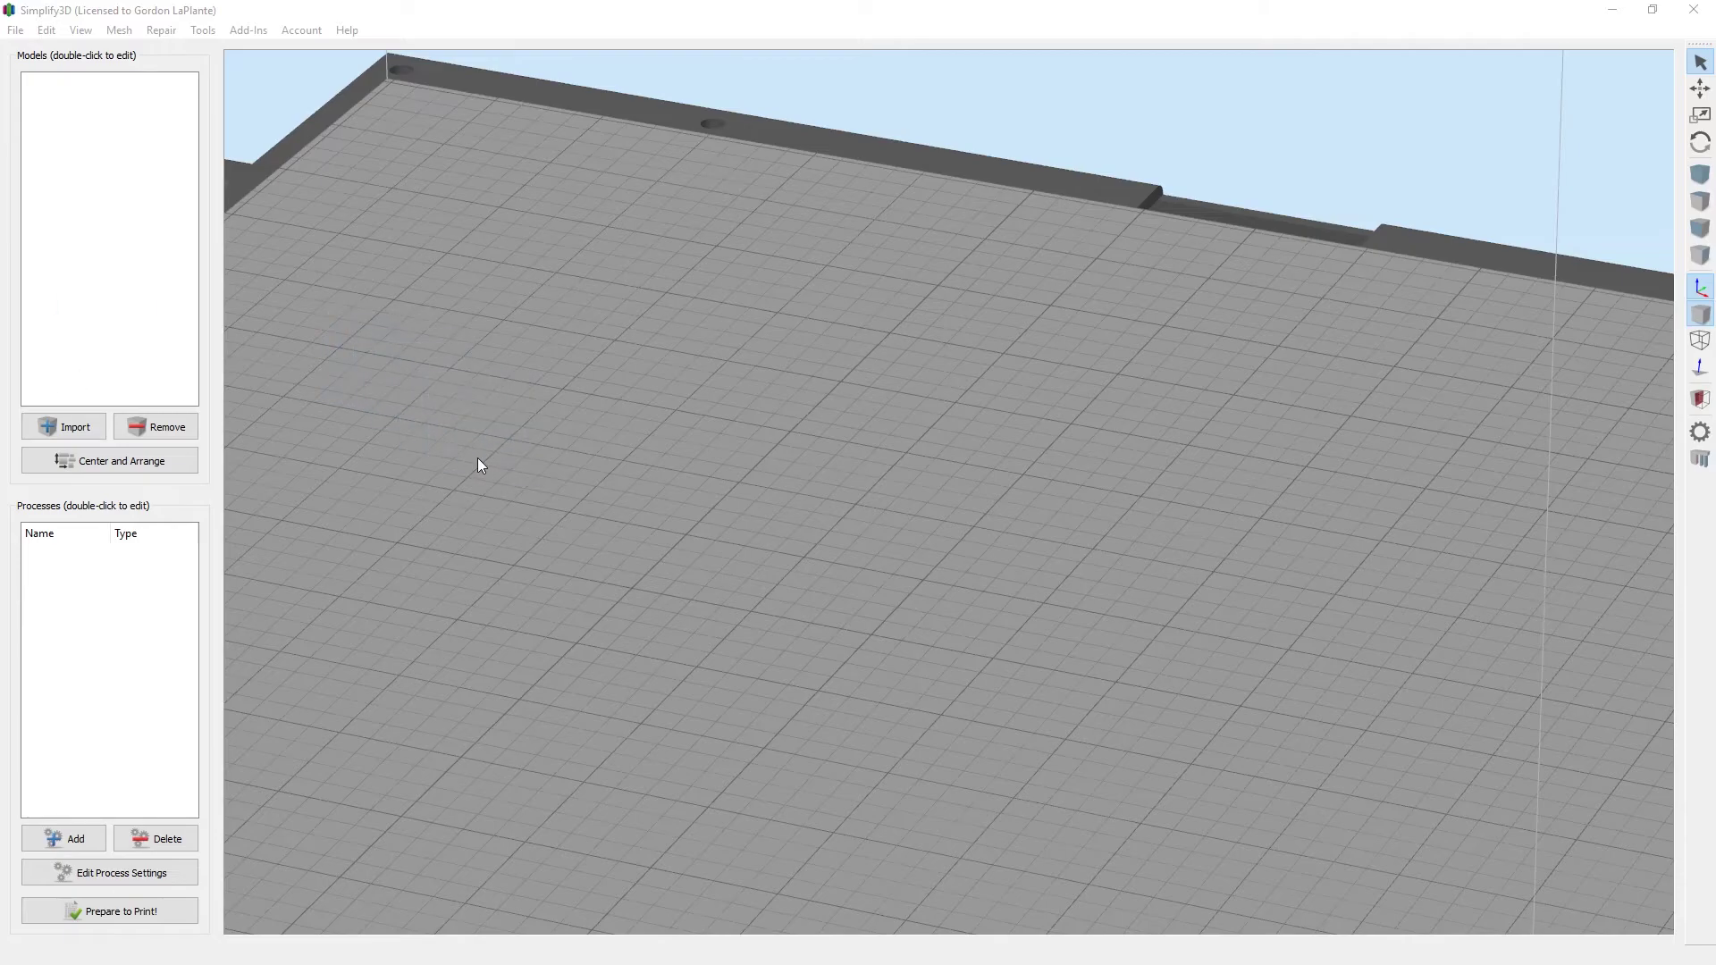
# - Create Process1 for the gmax_bent_logo model and bring up its settings
pyautogui.scroll(8, 572, 630)
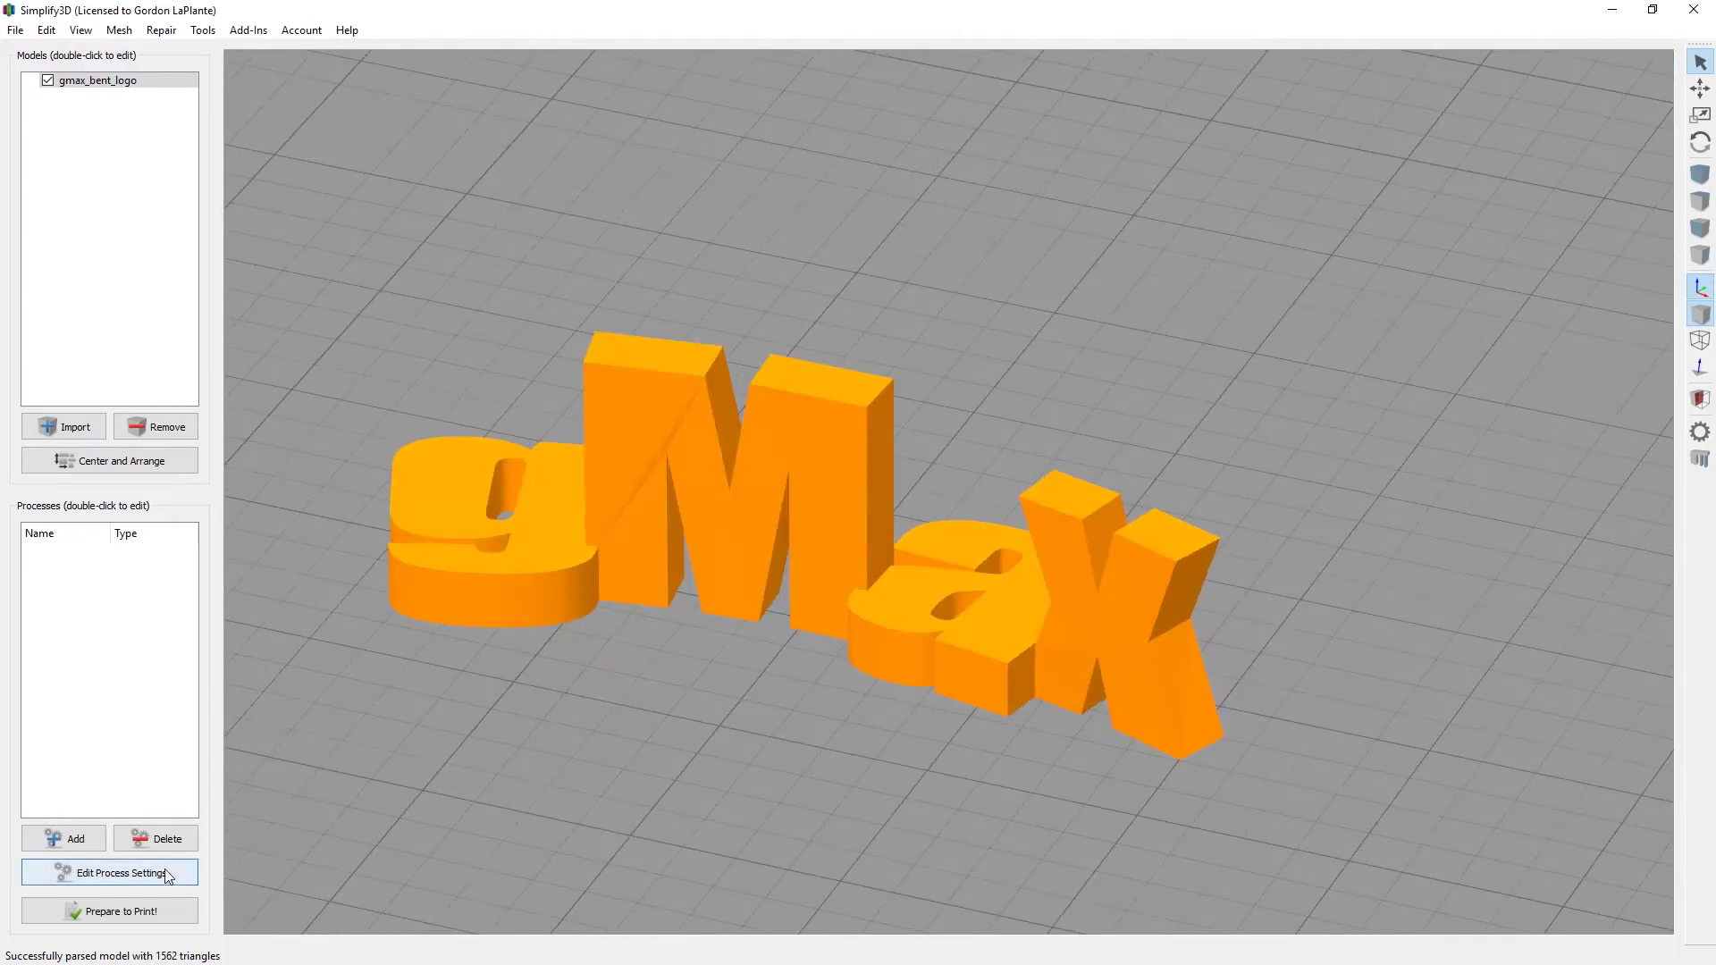
pyautogui.click(153, 876)
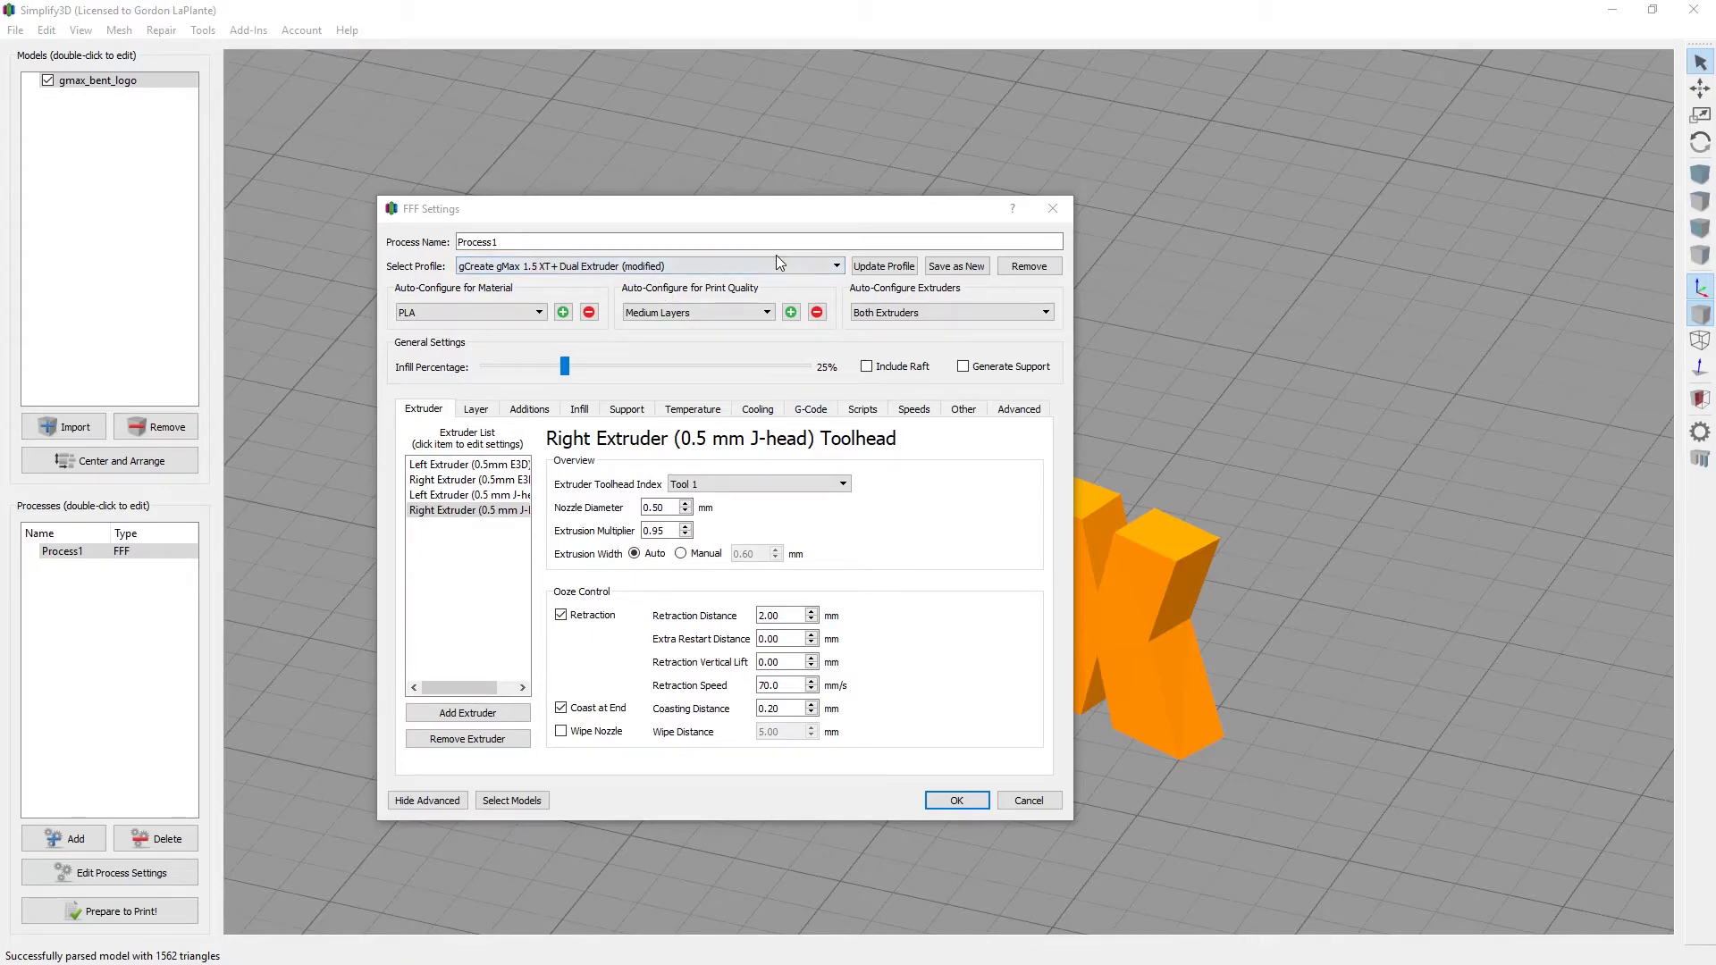
pyautogui.moveTo(732, 218); pyautogui.dragTo(656, 191)
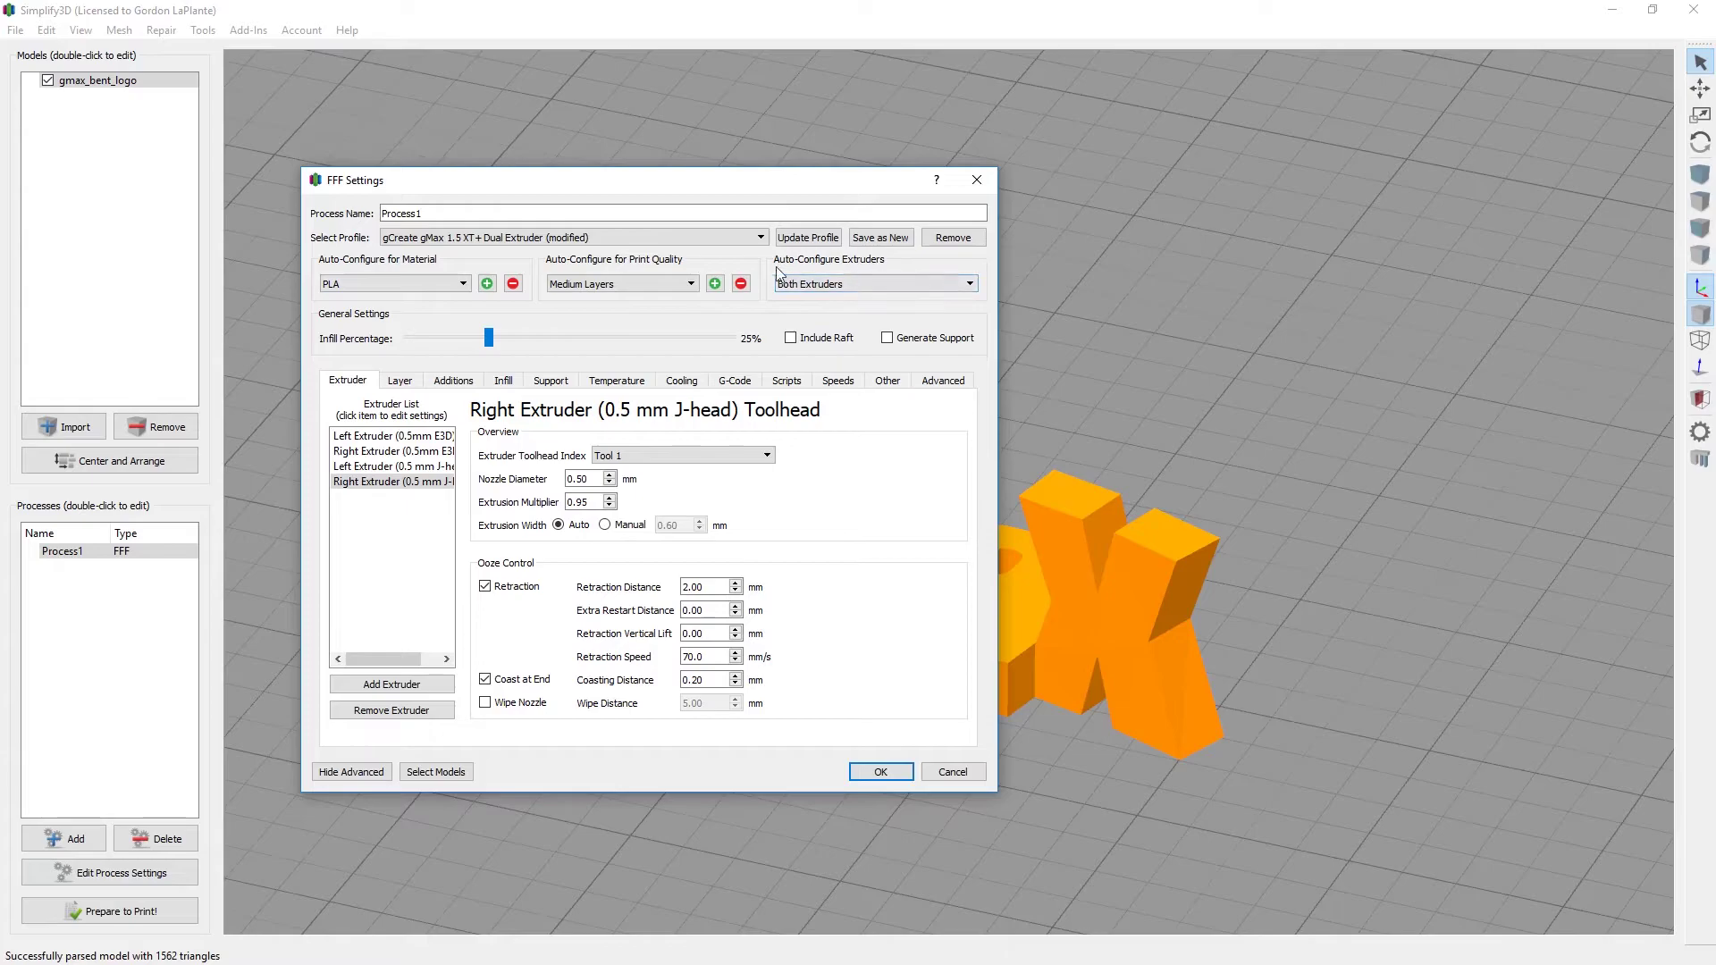
# - Keep Auto-Configure Extruders on Both Extruders and close the FFF Settings
pyautogui.click(824, 286)
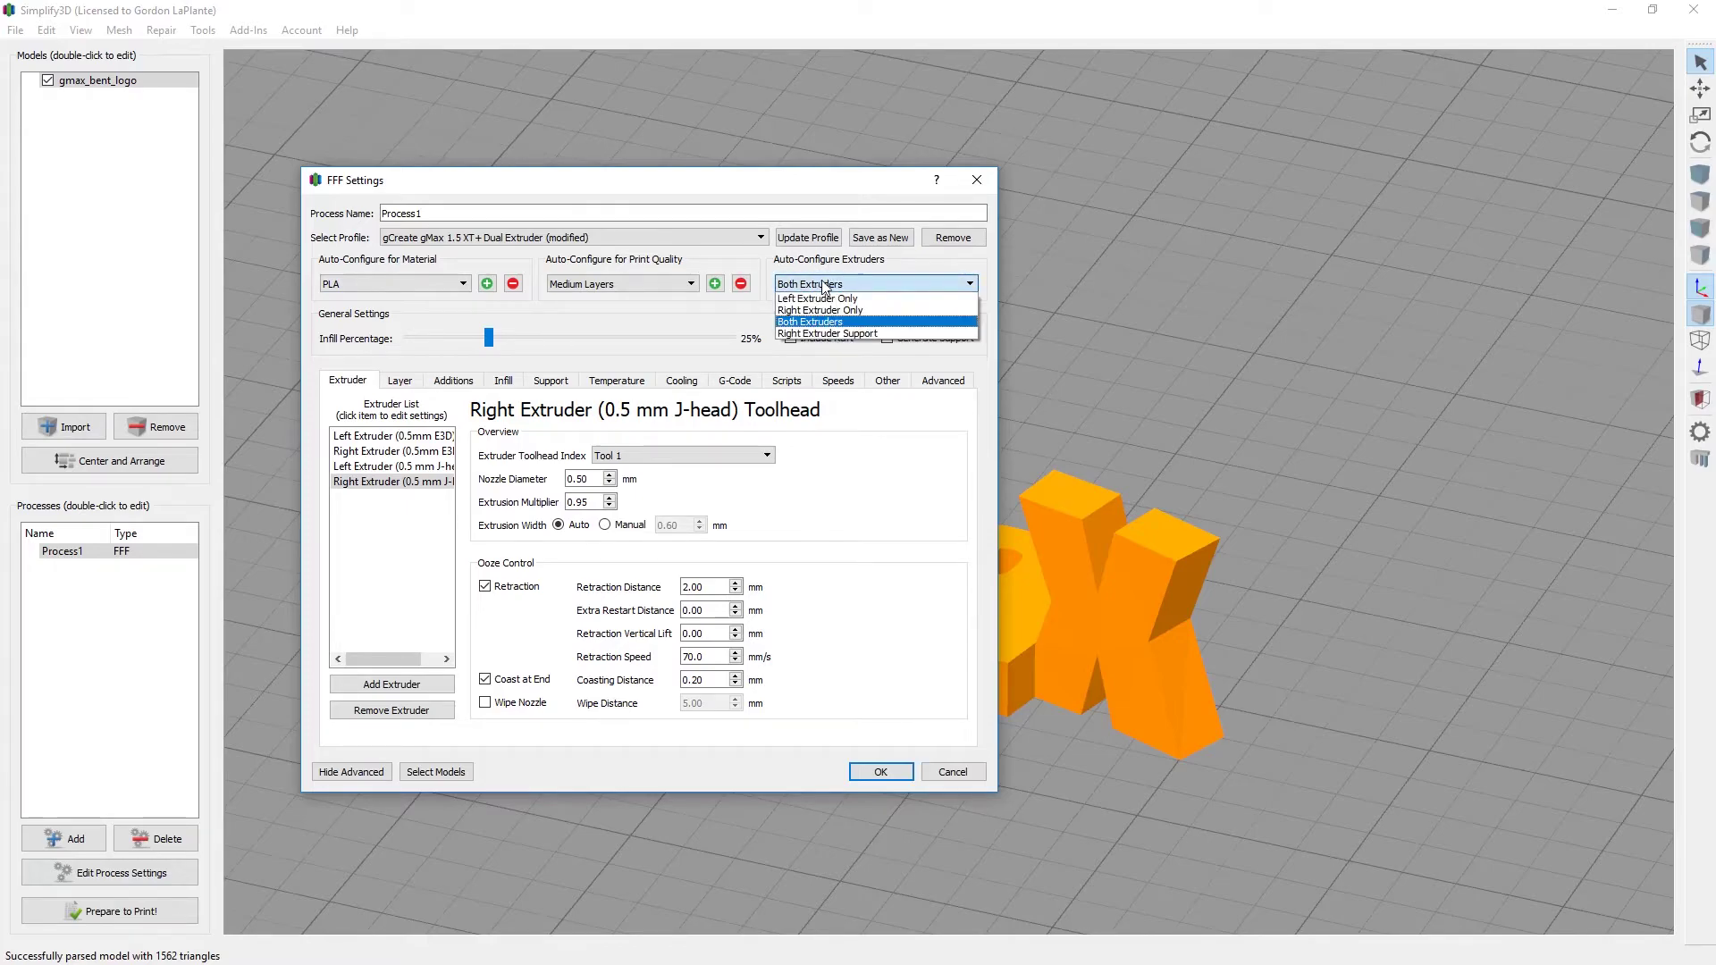
pyautogui.click(823, 329)
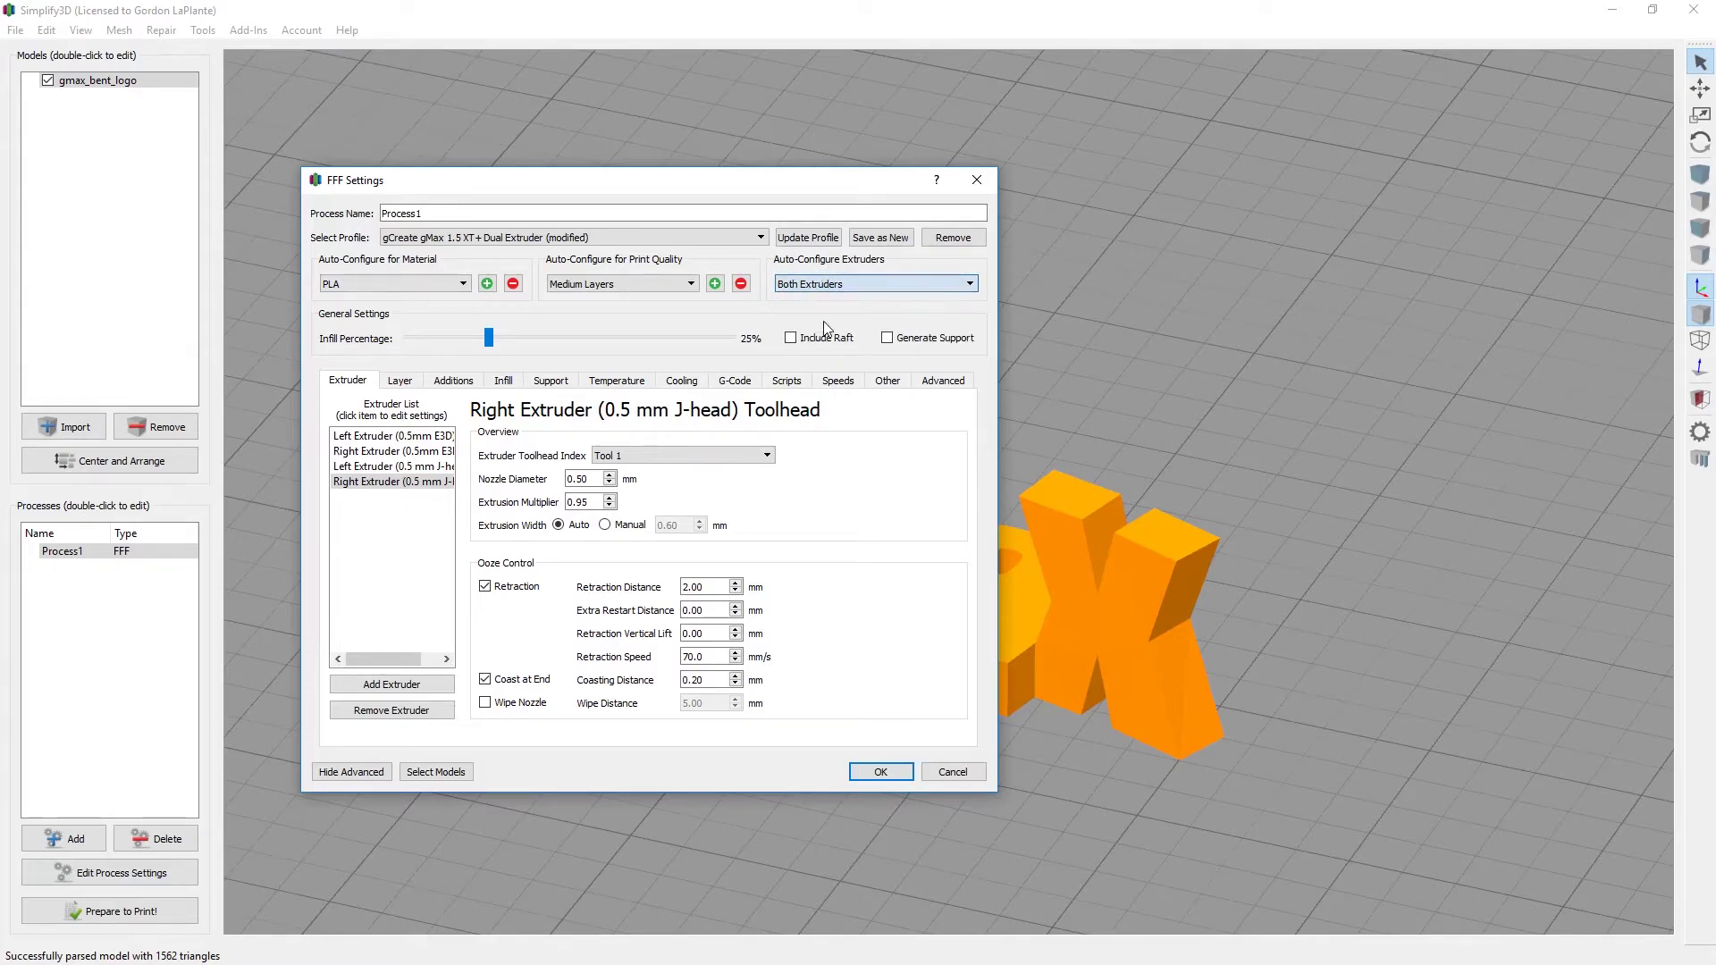
pyautogui.click(860, 285)
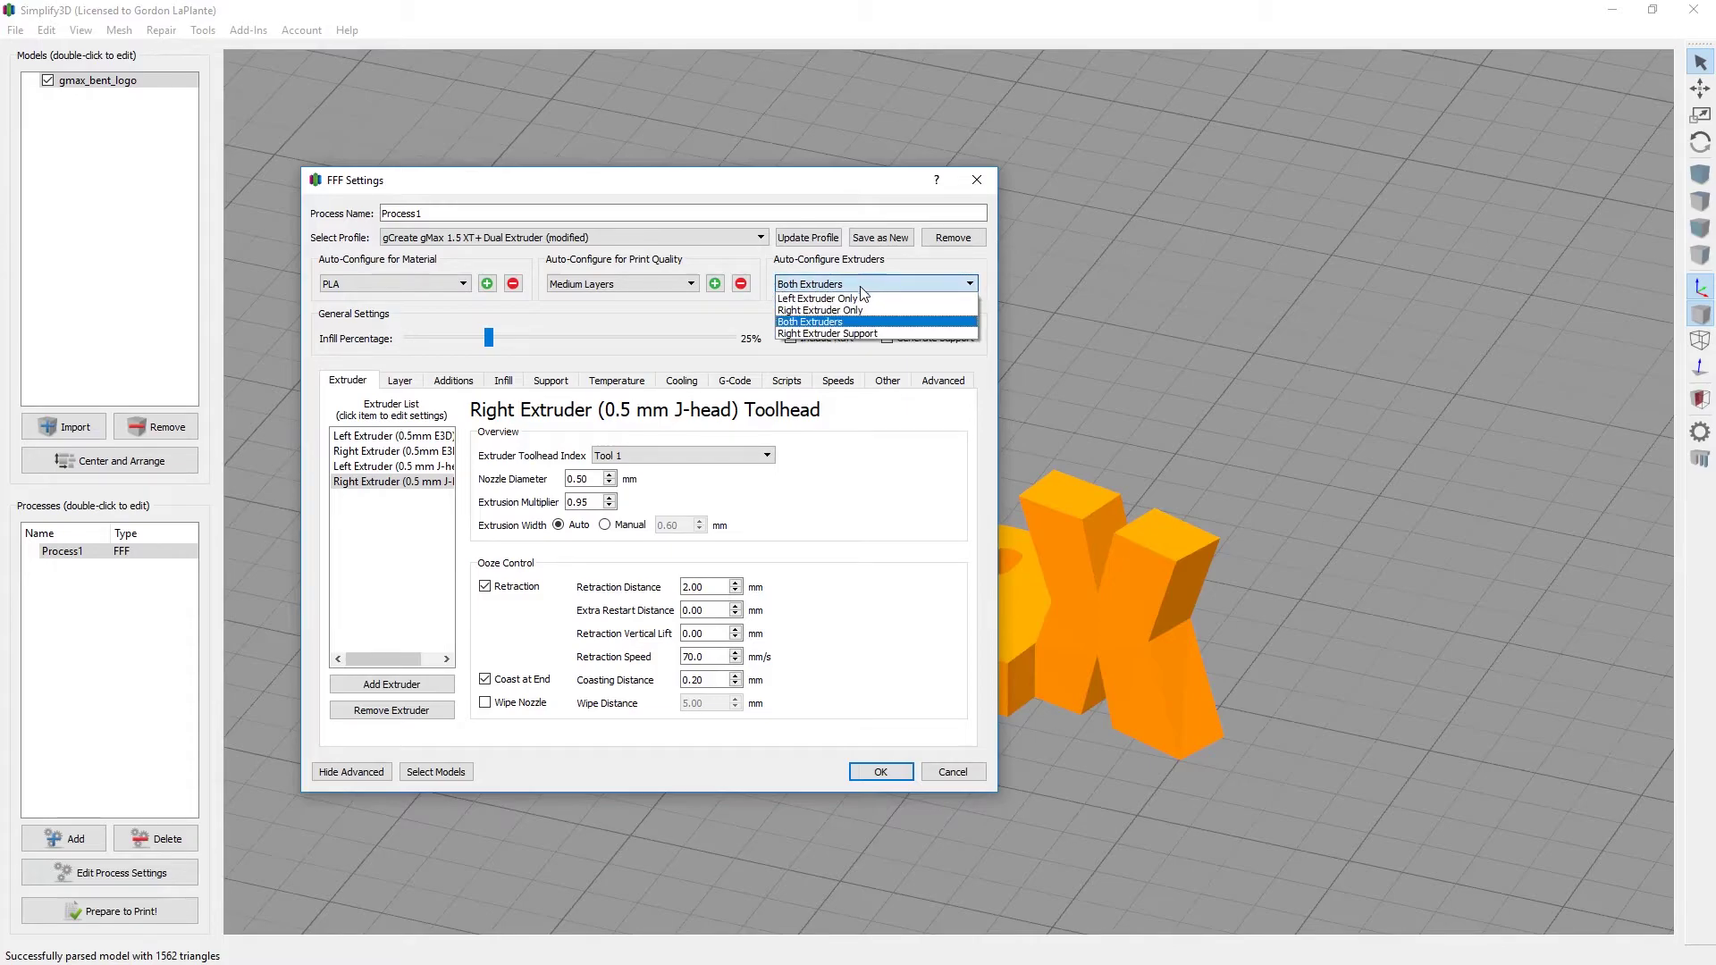
pyautogui.click(827, 323)
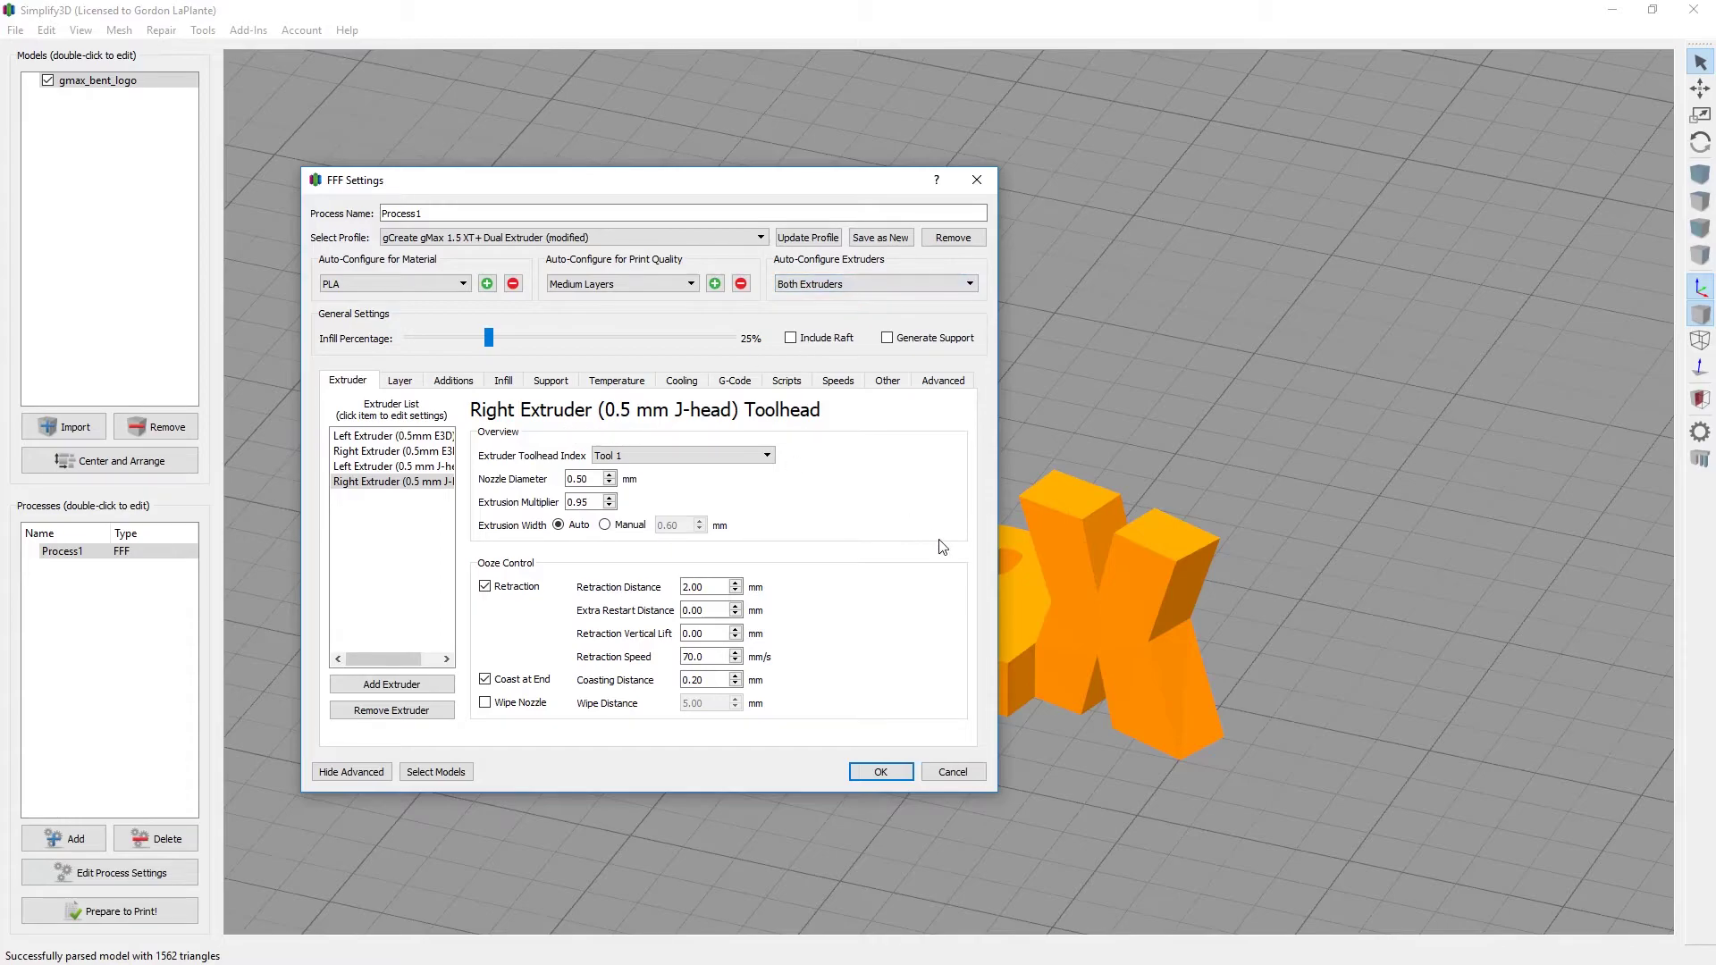
pyautogui.press('Return')
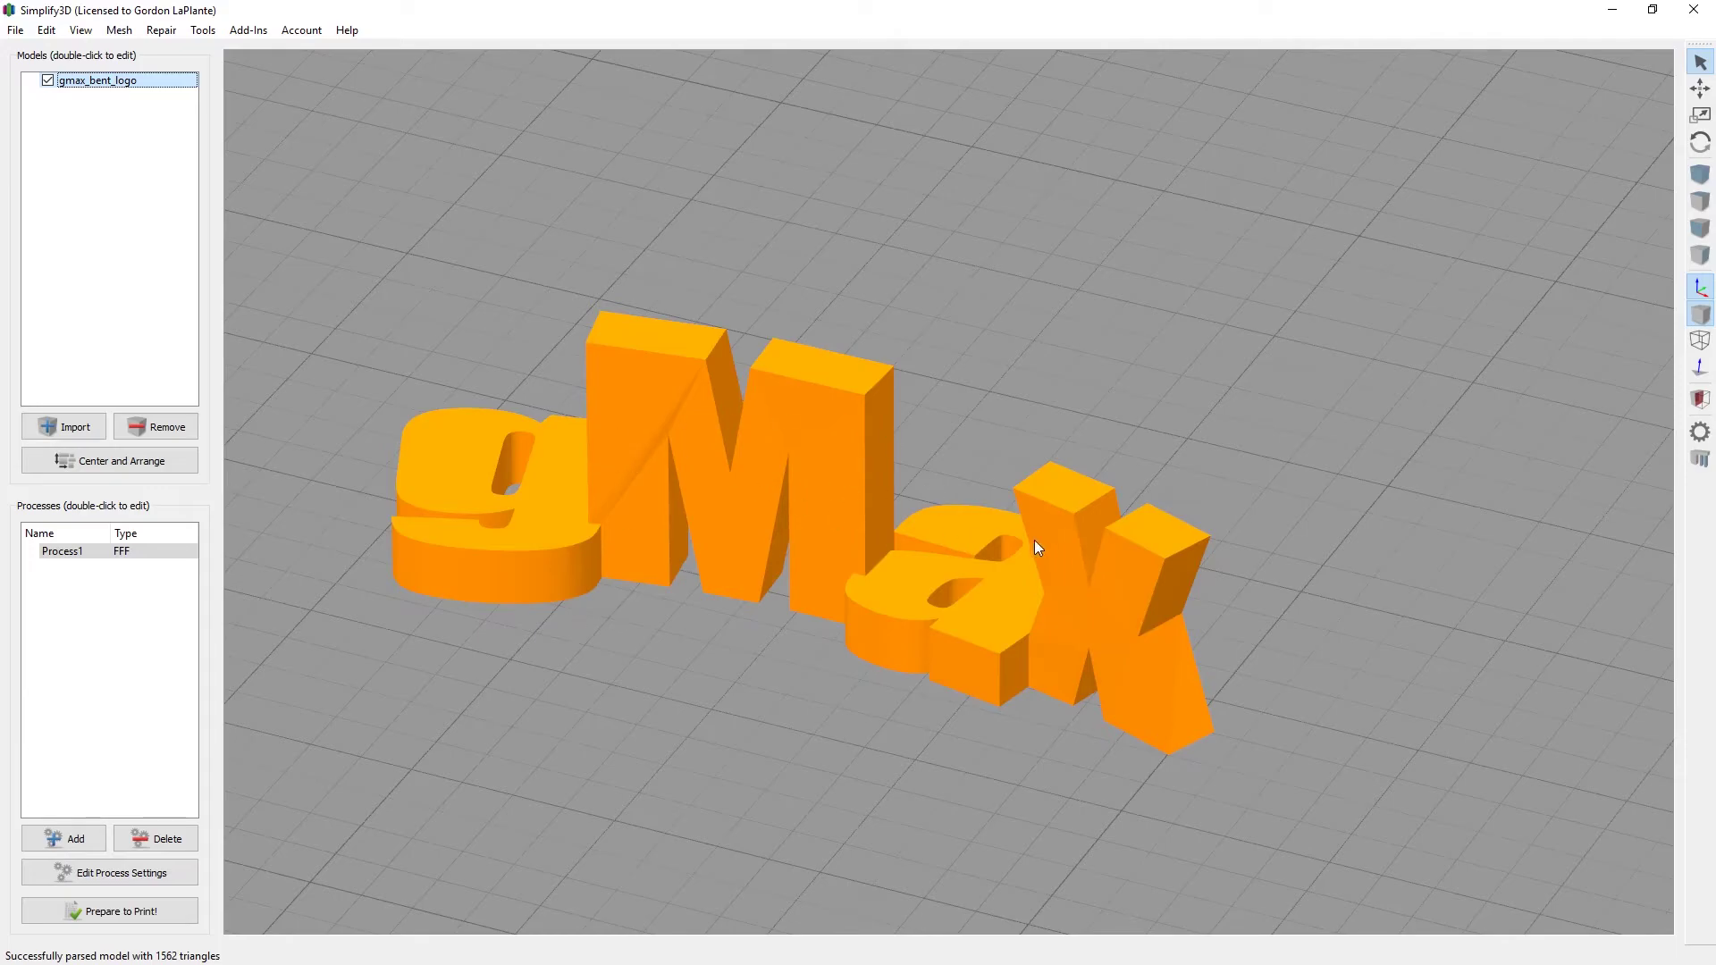
# - Set Process1's Infill Extruder to Right Extruder (0.5mm E3D) and review the Support settings
pyautogui.click(141, 872)
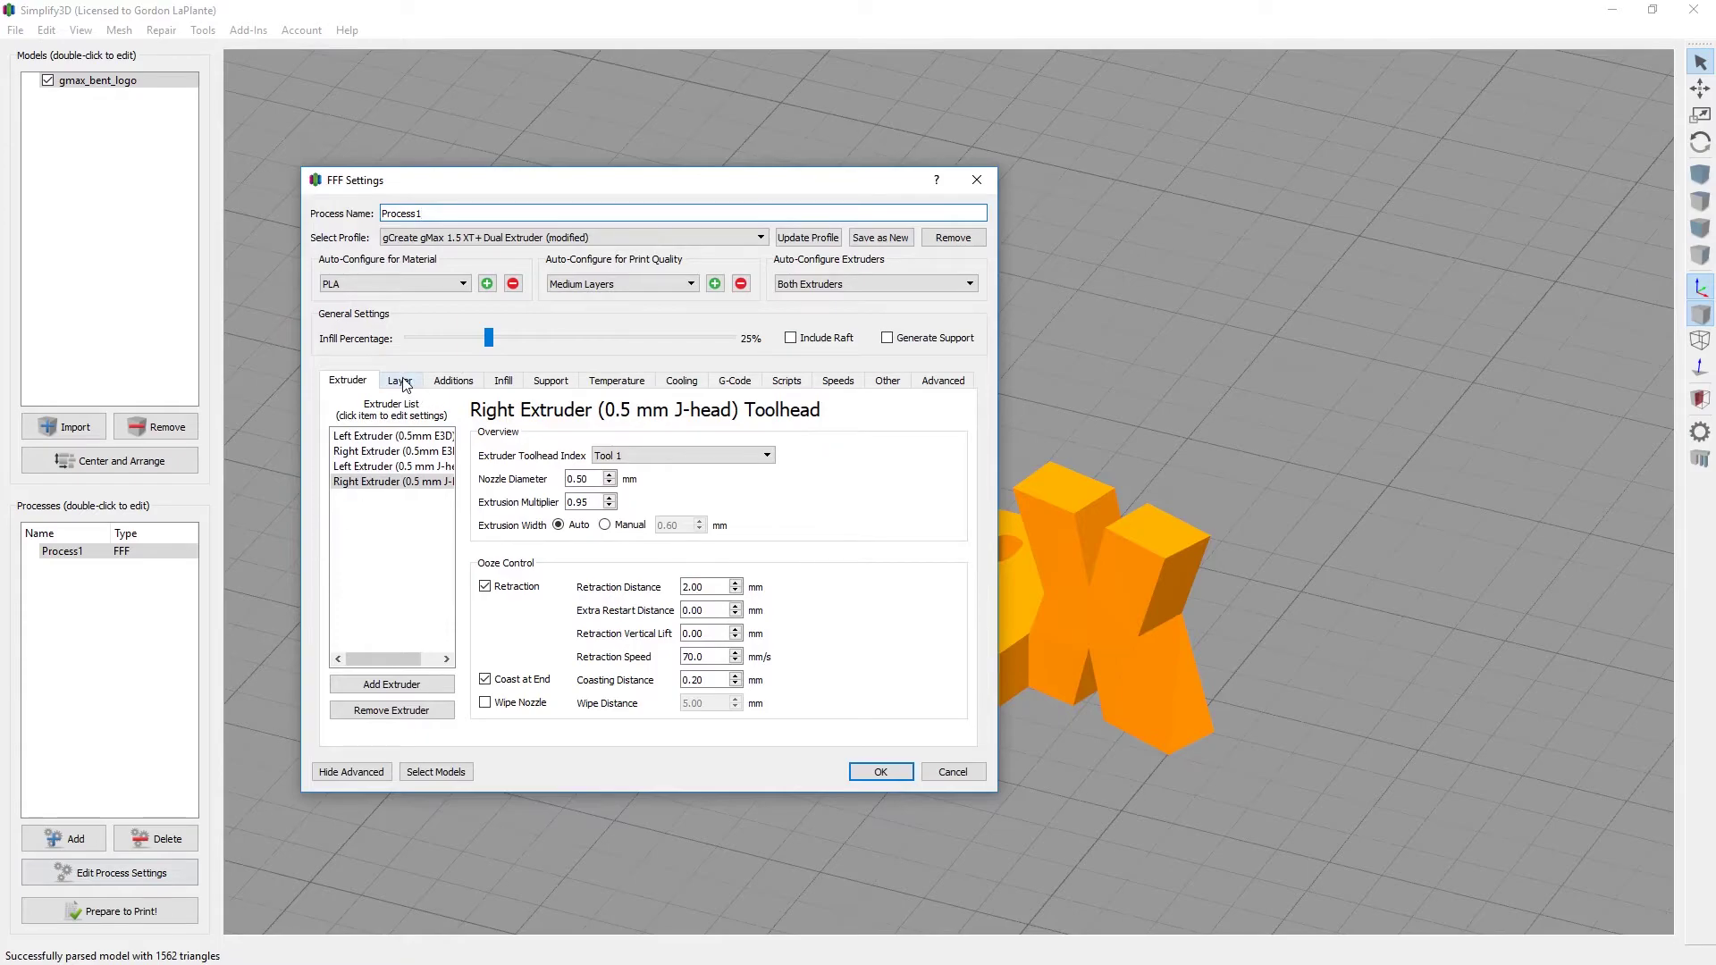
pyautogui.click(402, 383)
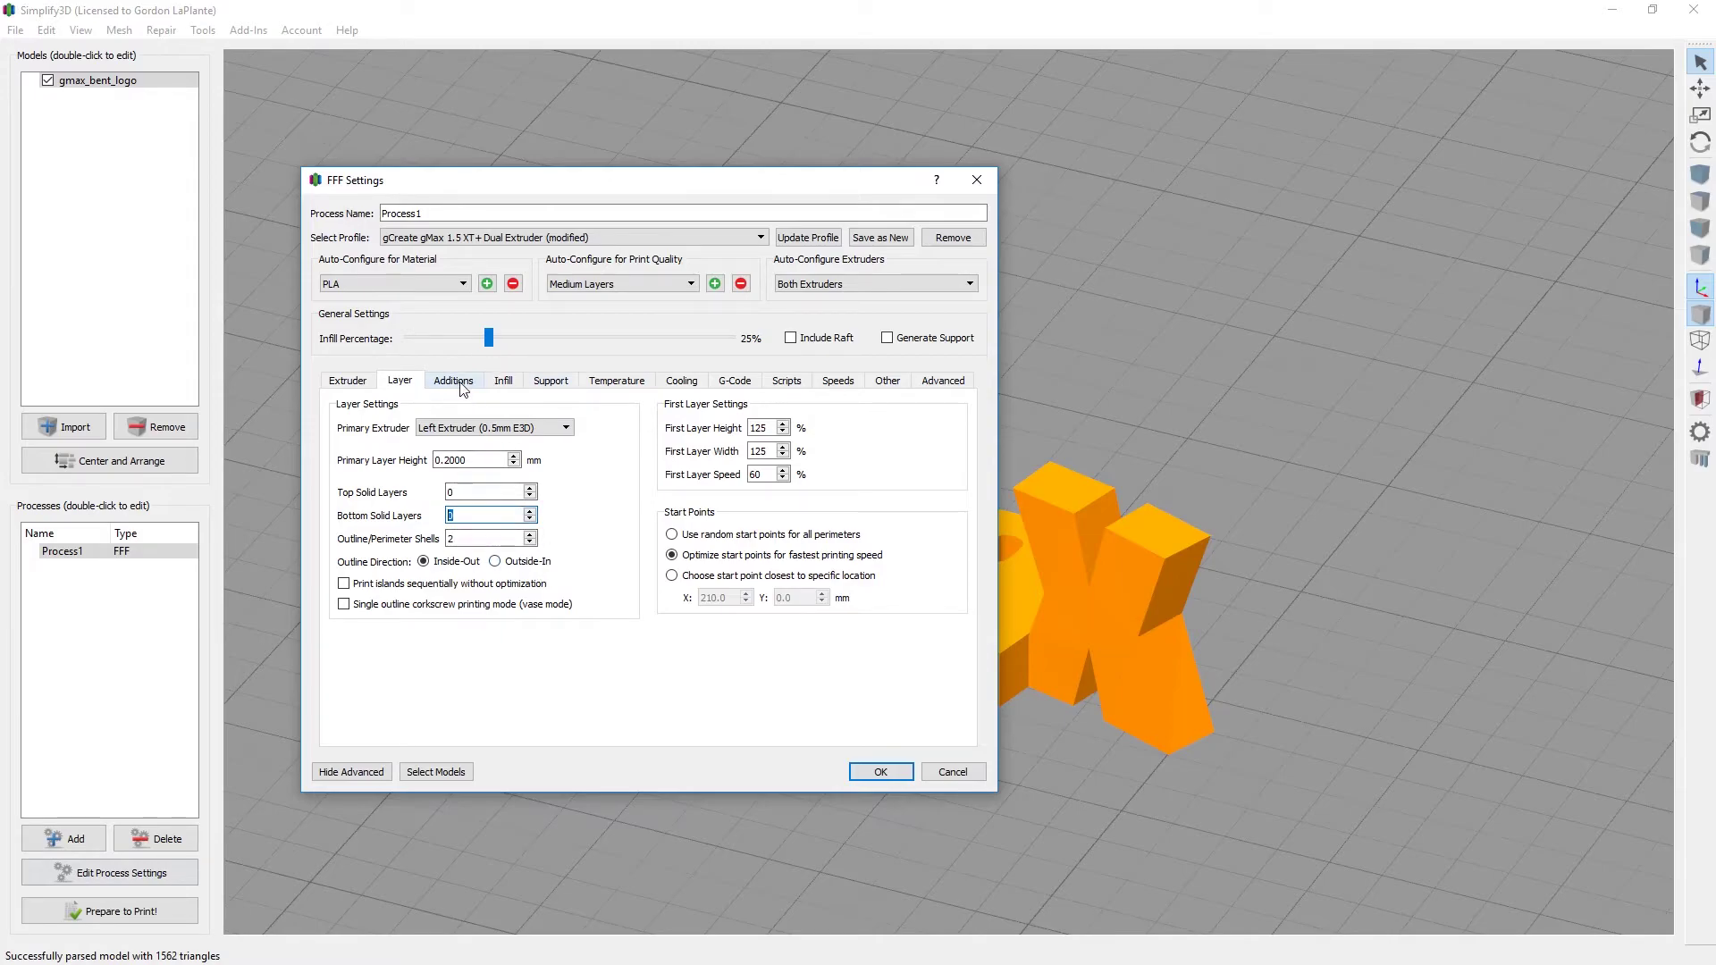
pyautogui.click(504, 380)
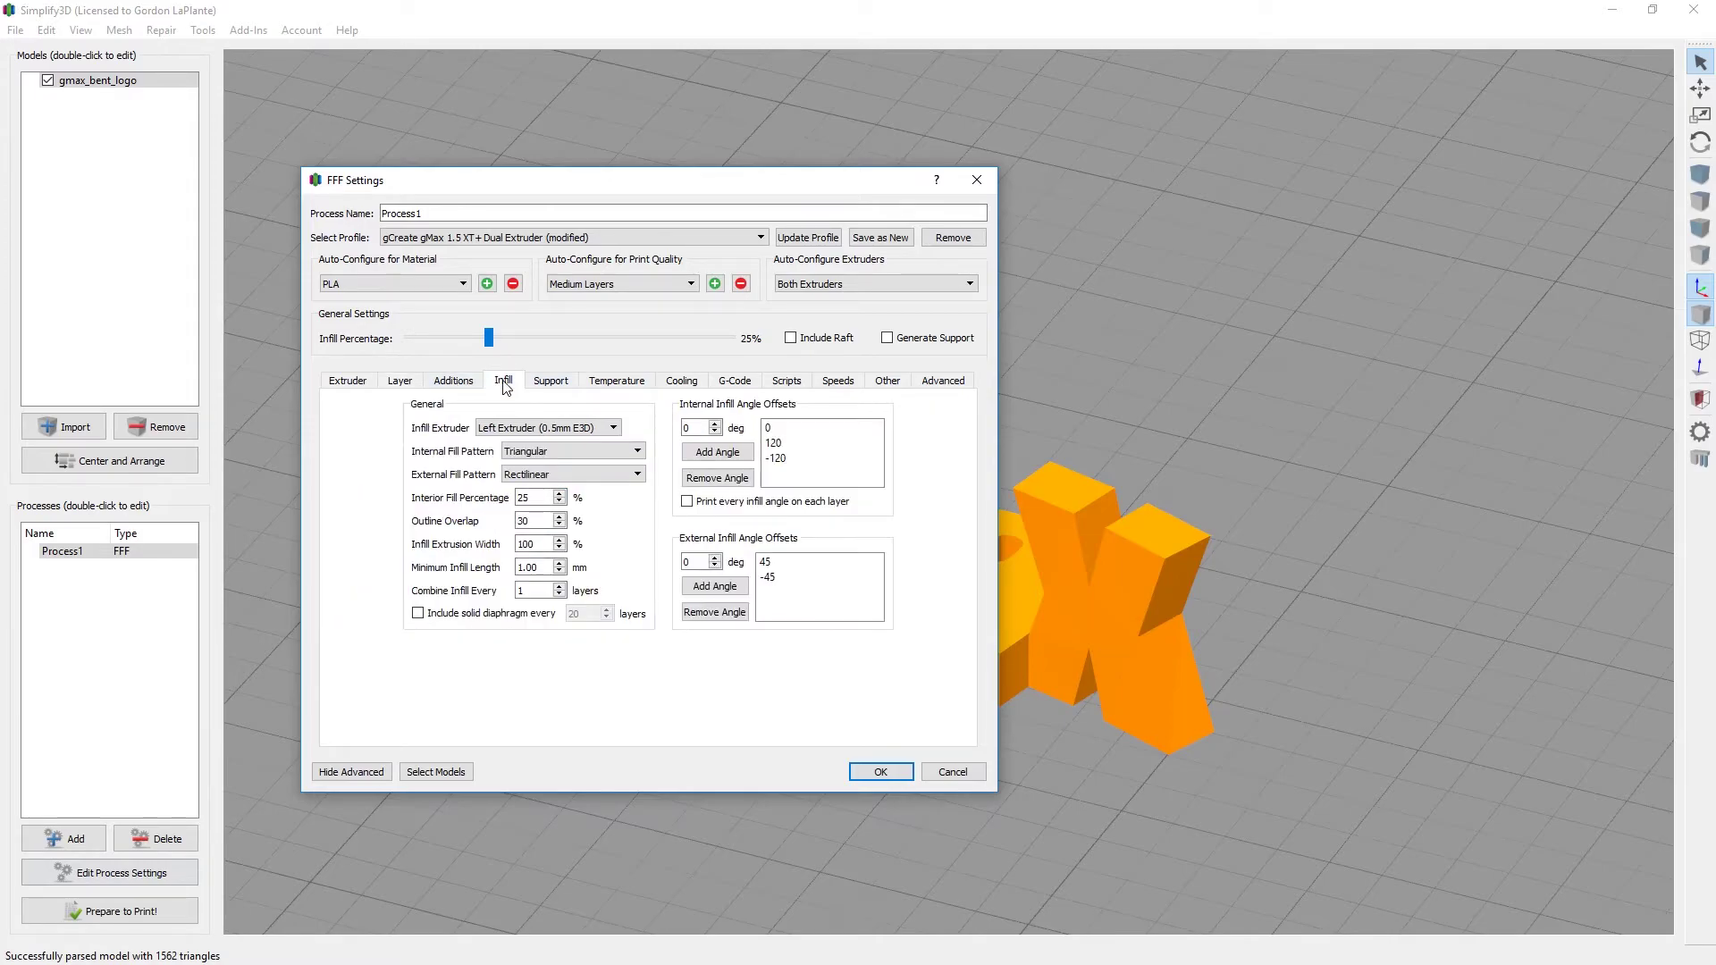
pyautogui.click(534, 430)
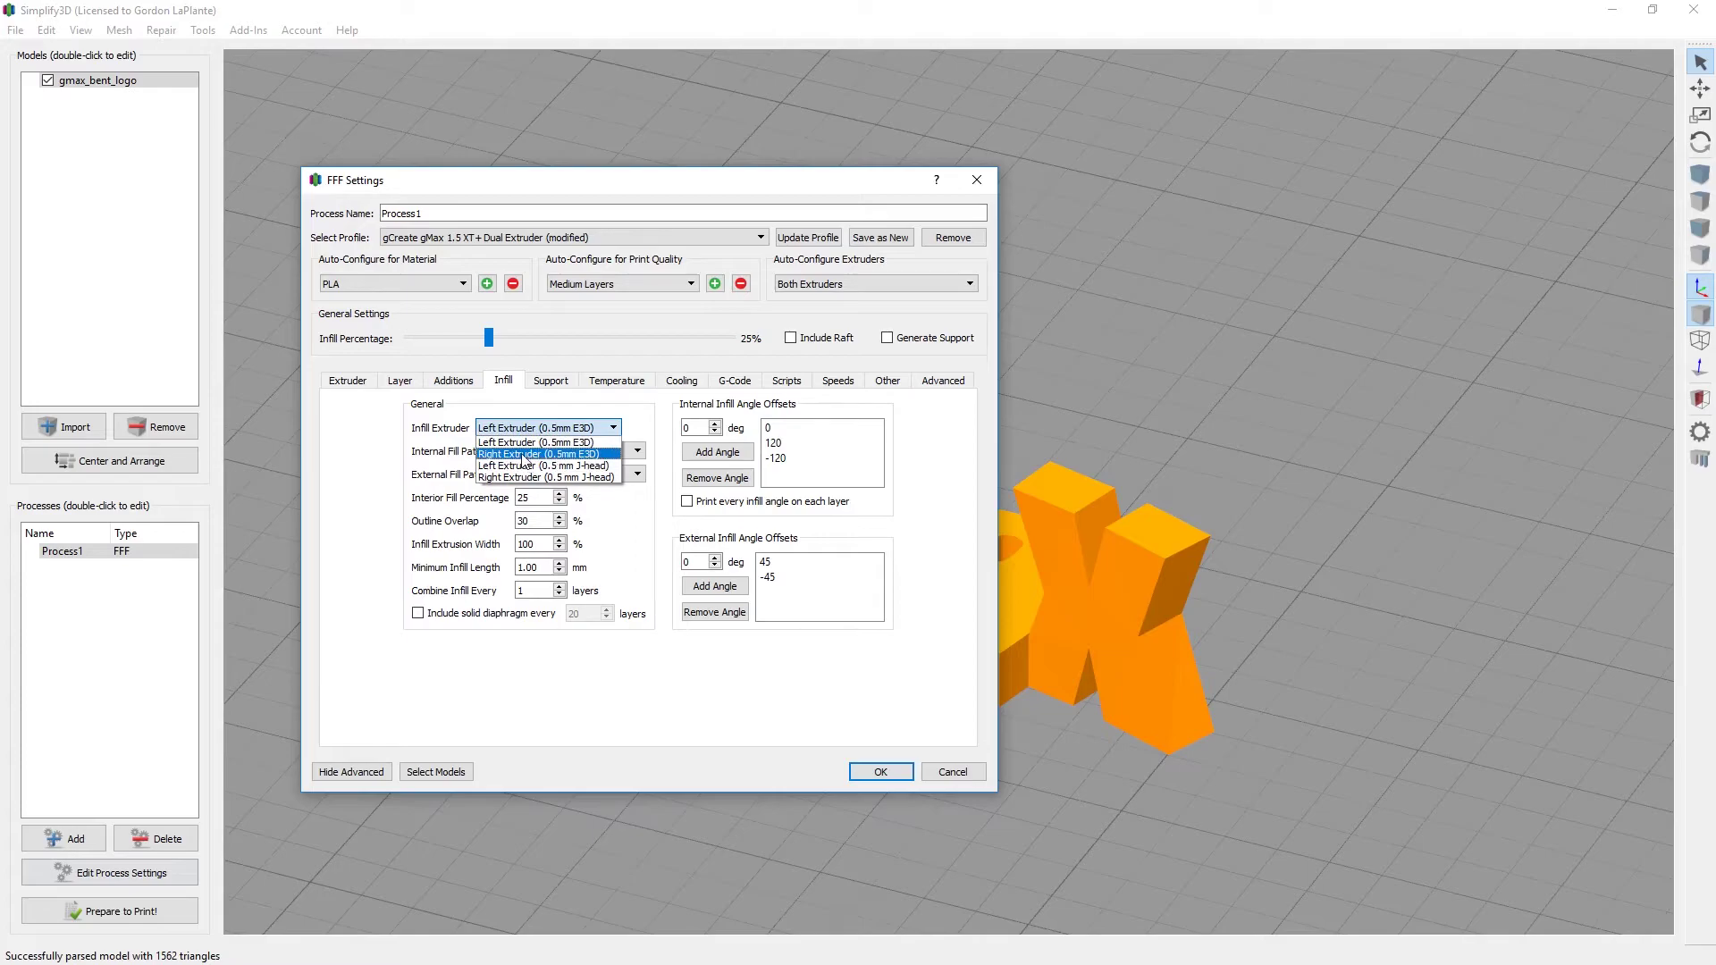
pyautogui.click(524, 456)
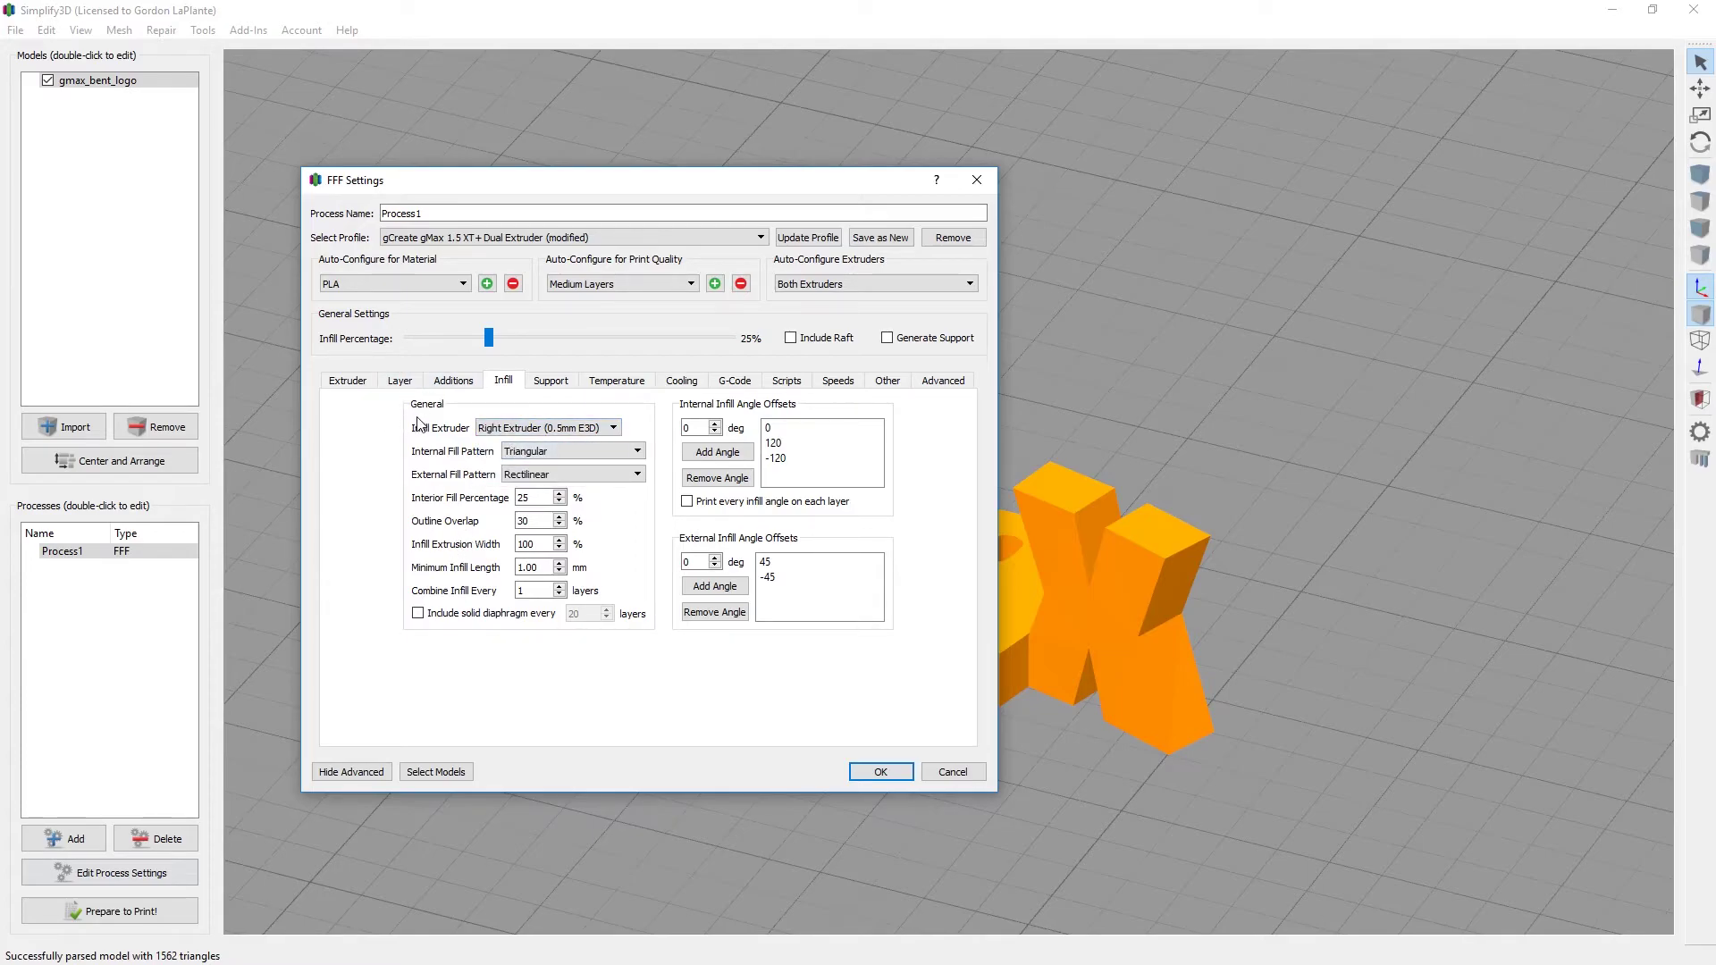
pyautogui.click(552, 383)
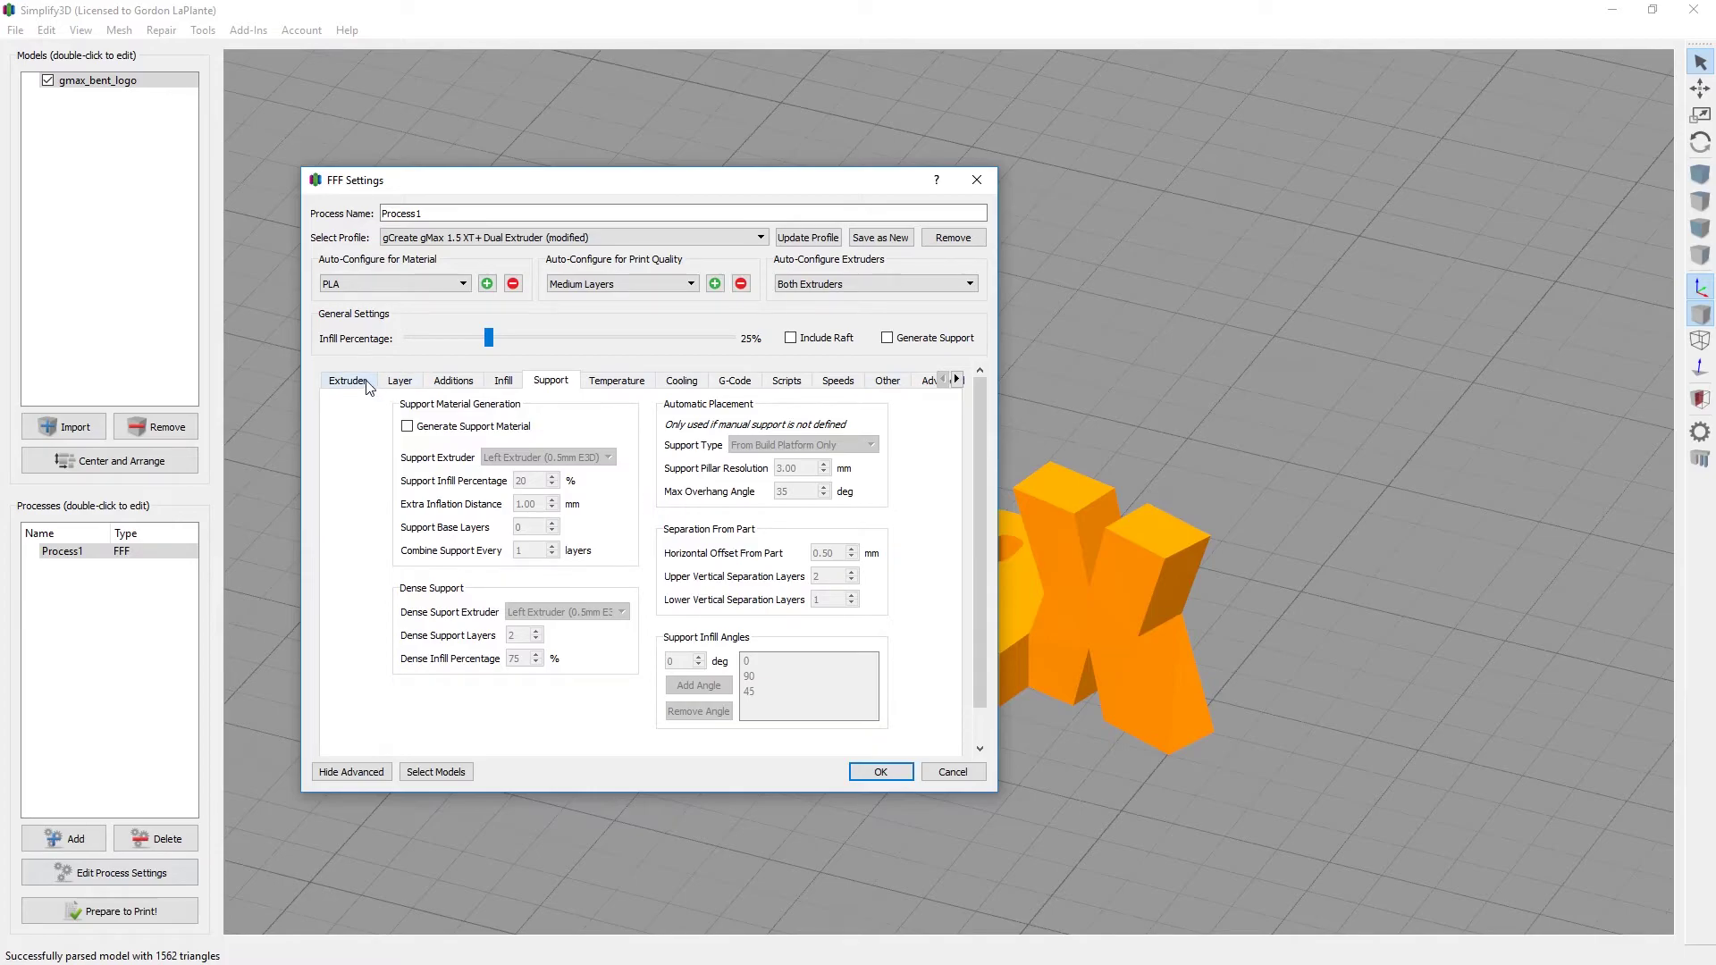
# - Save the process settings and slice the gmax_bent_logo
pyautogui.click(881, 771)
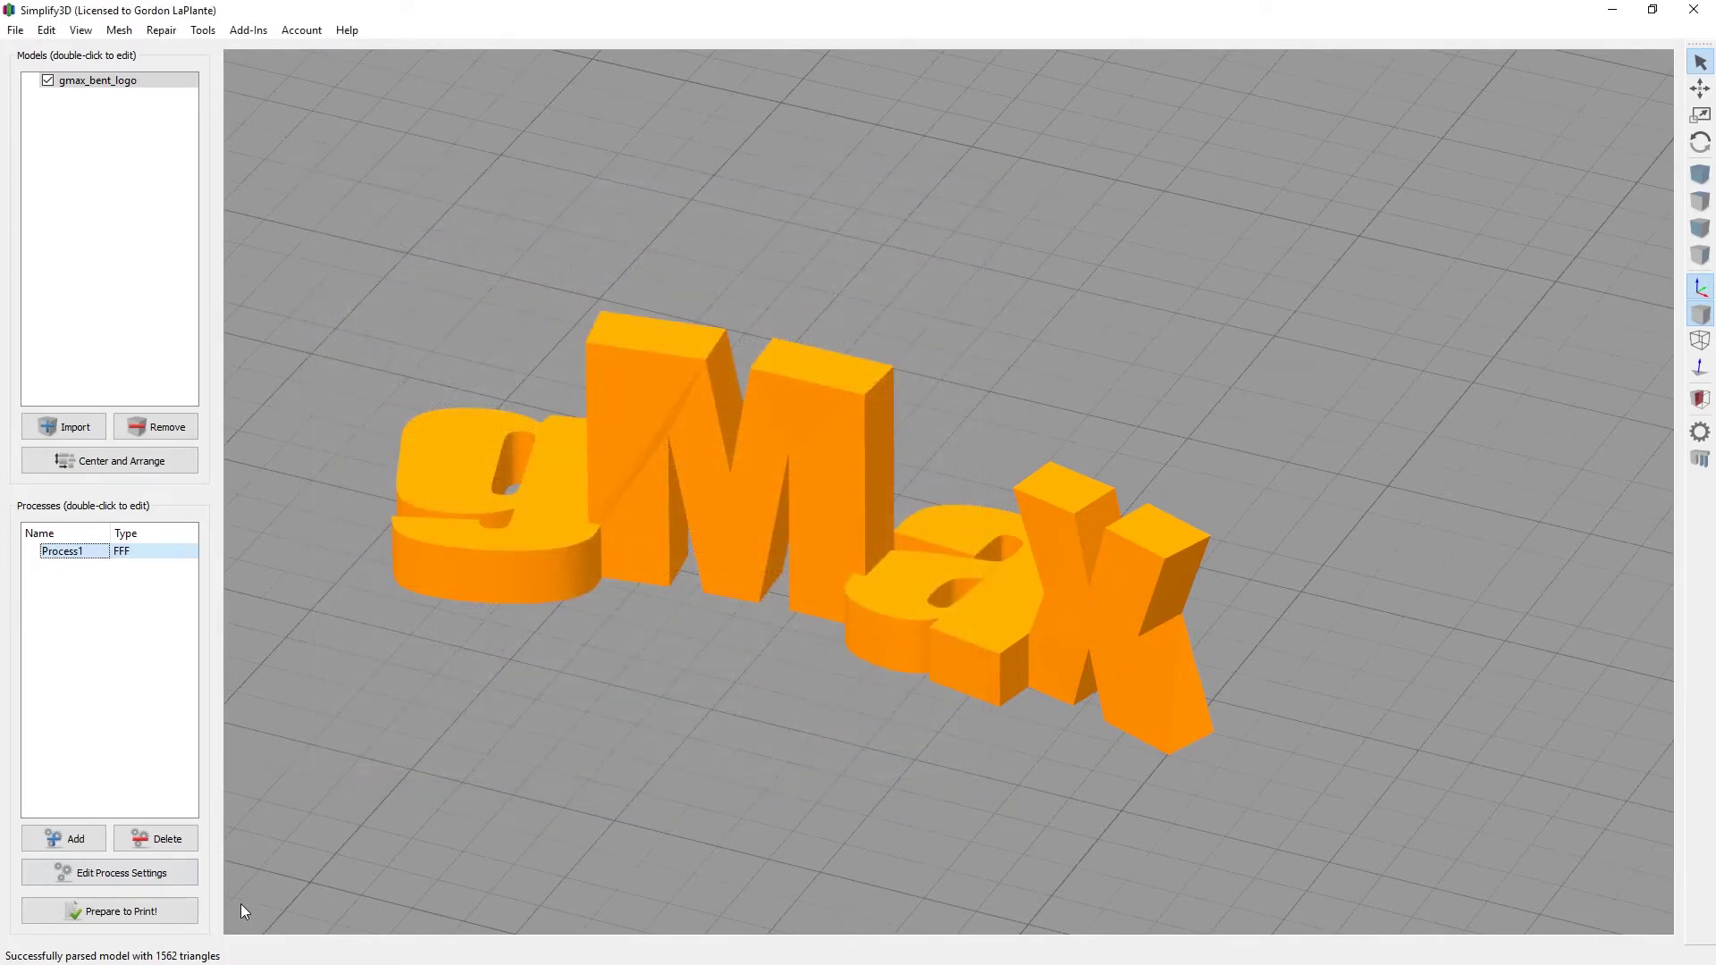
pyautogui.click(149, 913)
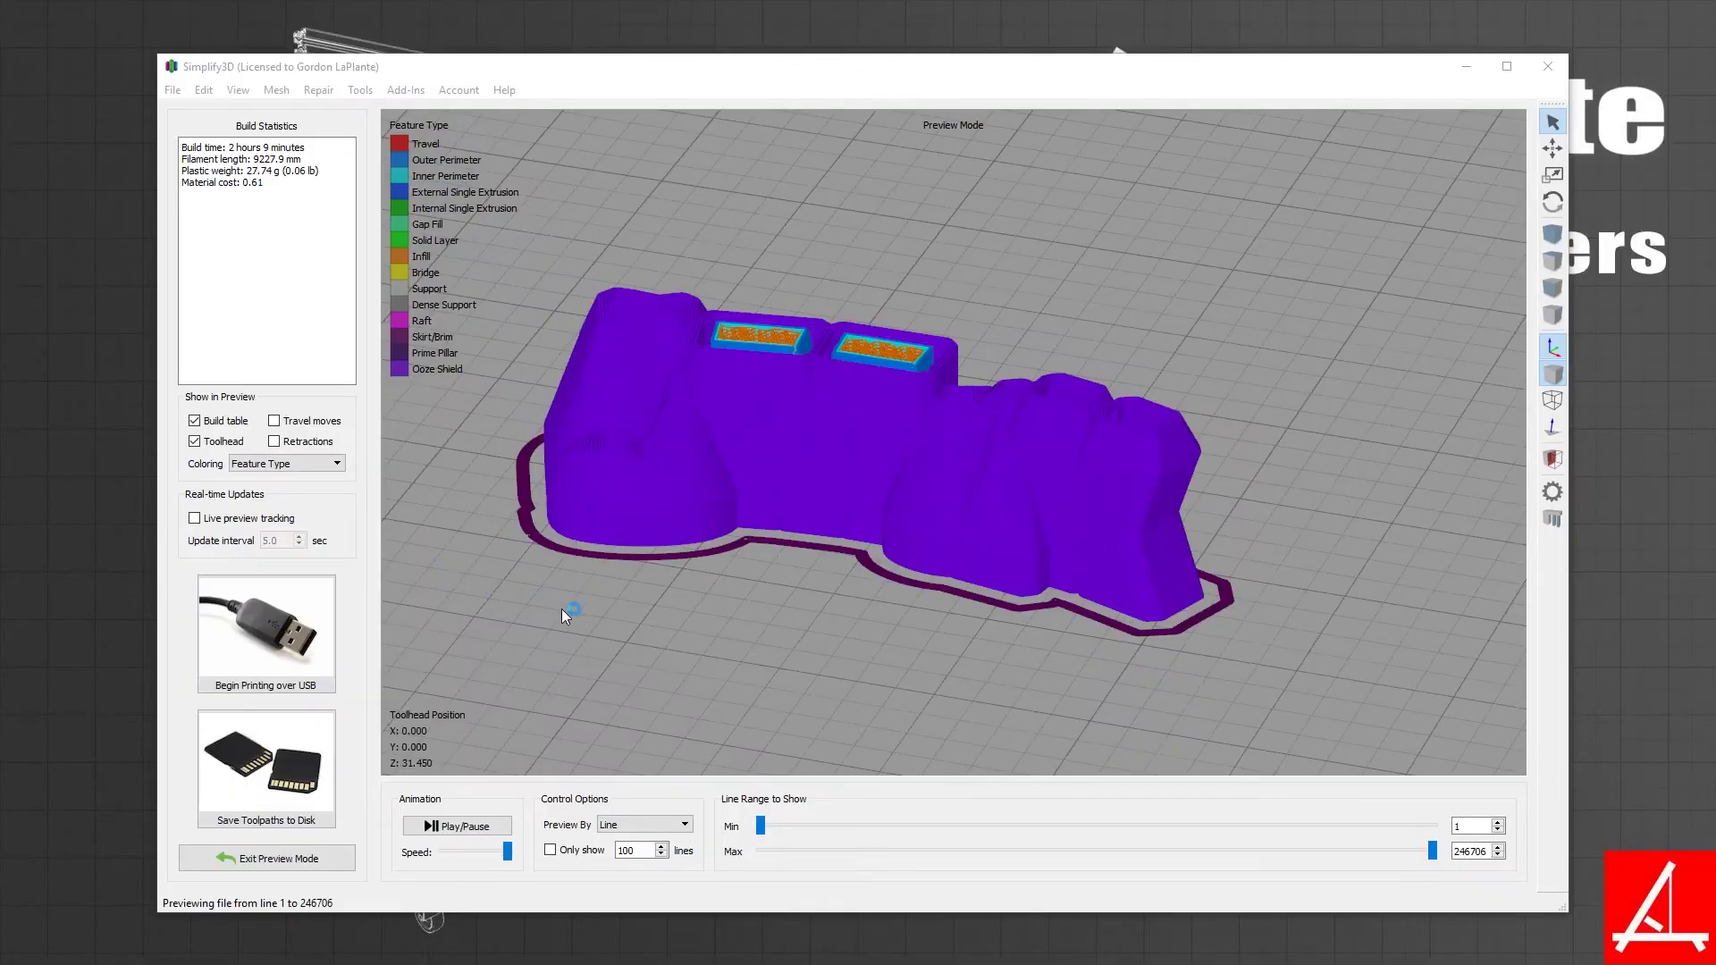
pyautogui.moveTo(565, 593); pyautogui.dragTo(528, 592)
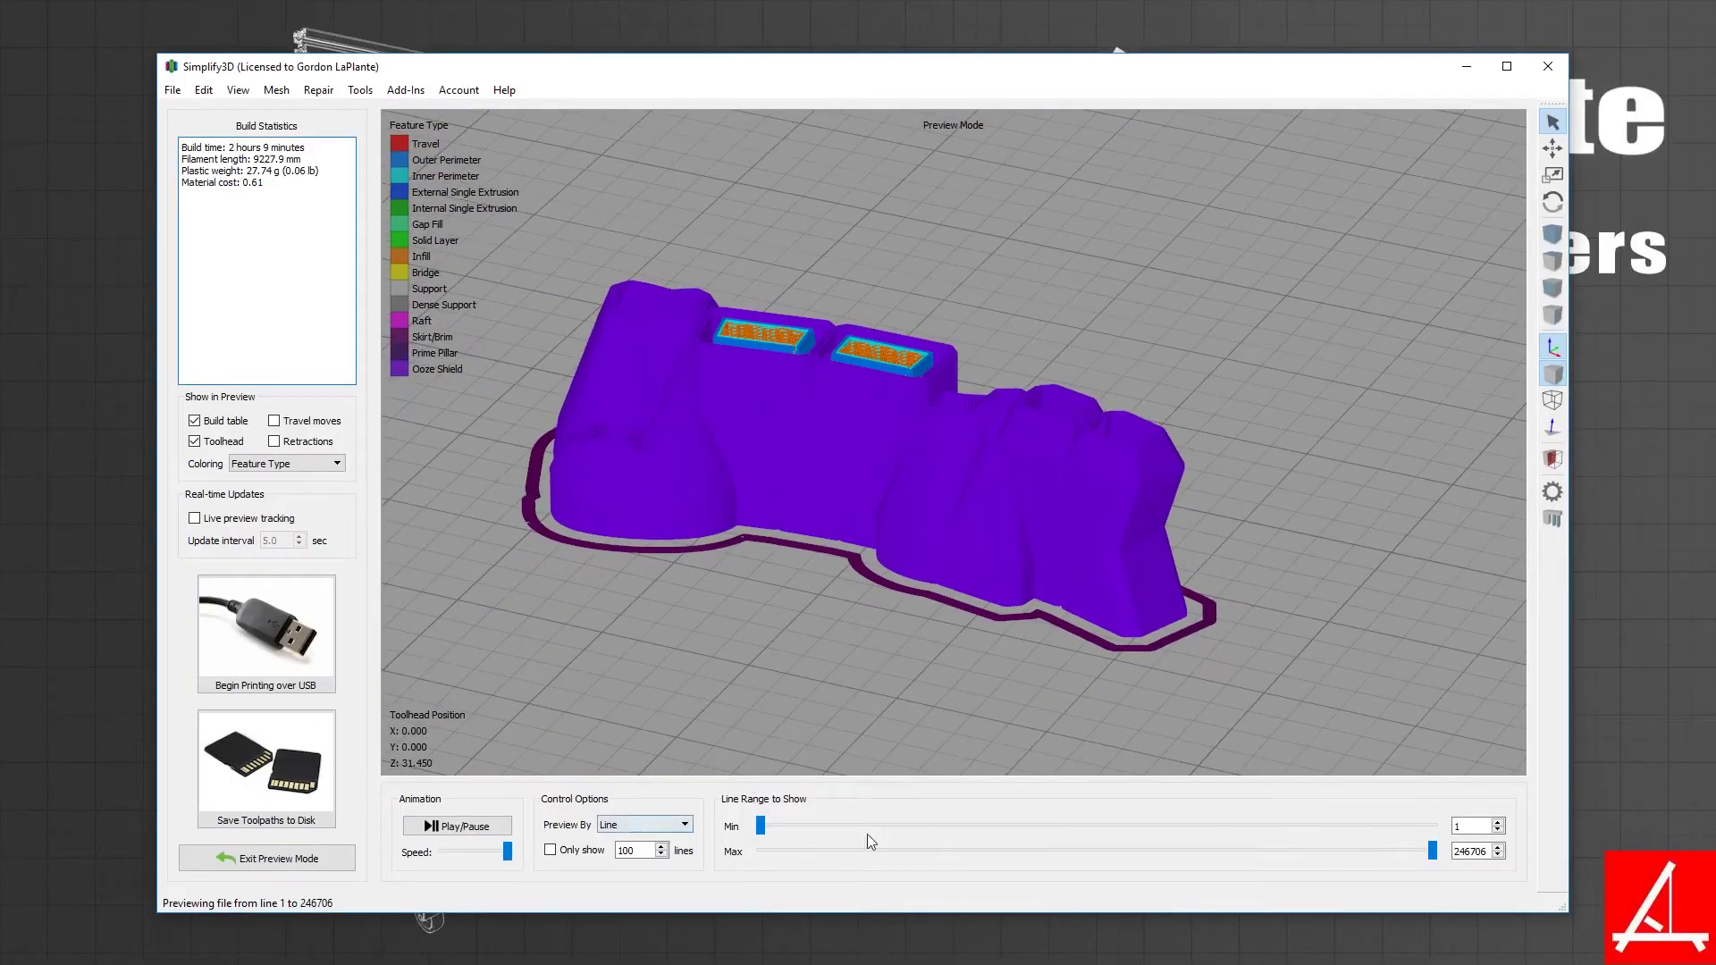
pyautogui.moveTo(1432, 850); pyautogui.dragTo(1397, 851)
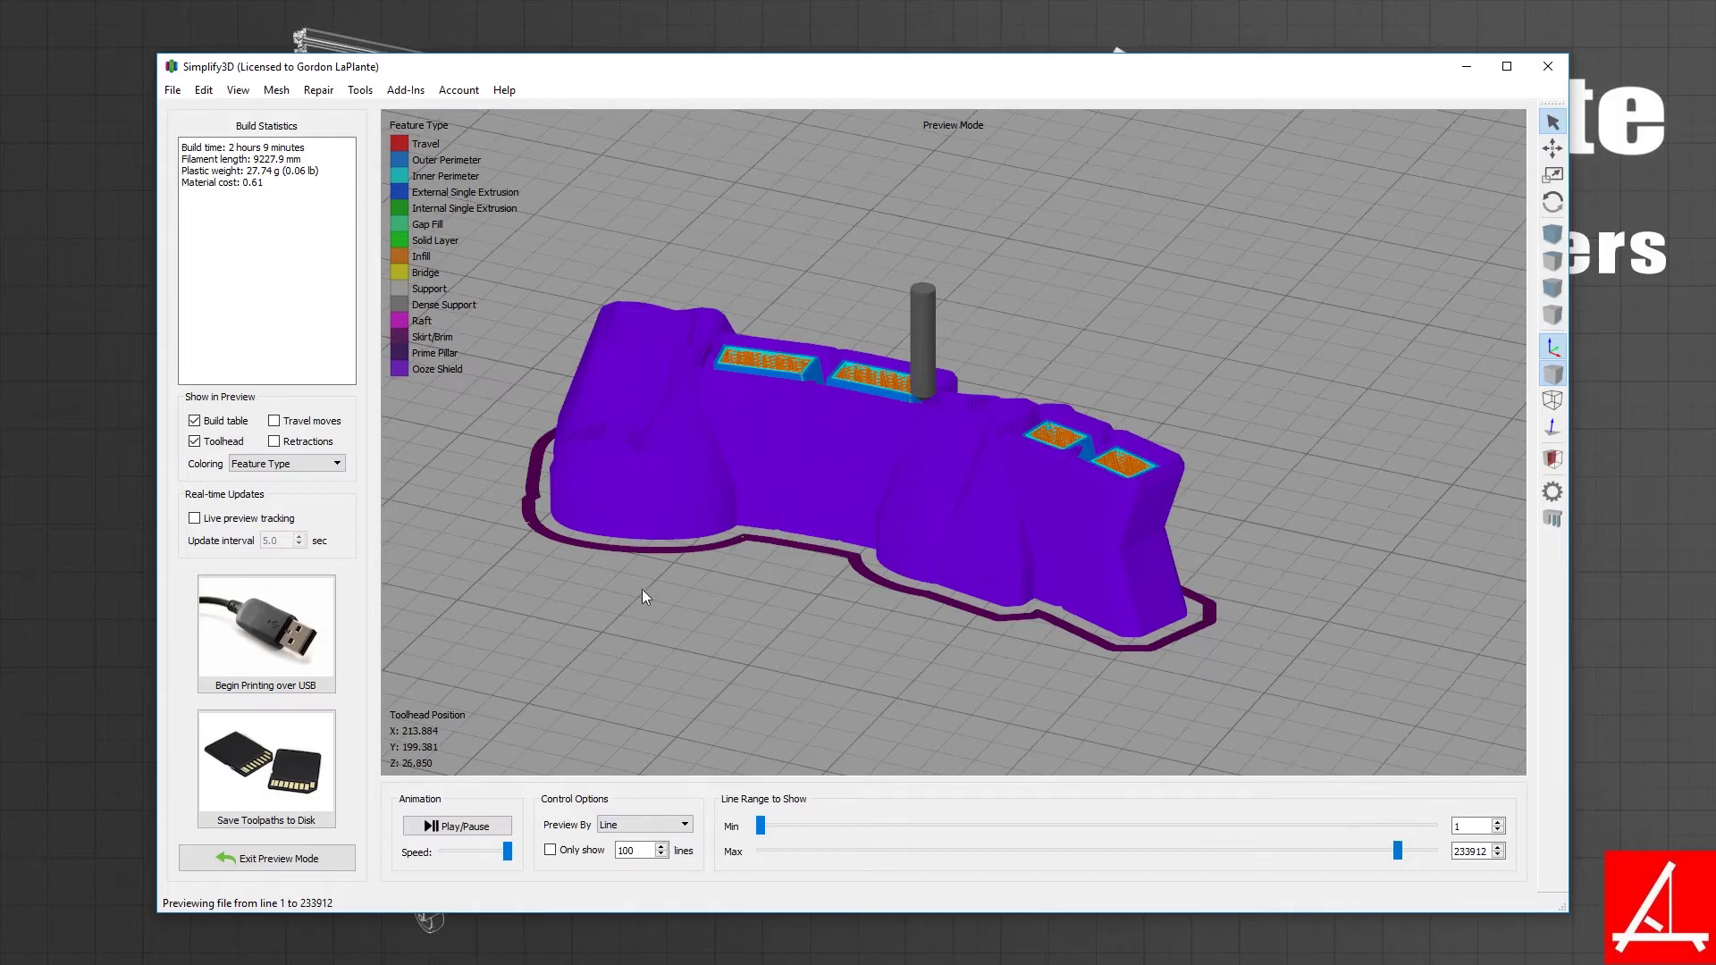
# - Color the preview by Active Toolhead and show only the lower layers
pyautogui.click(286, 463)
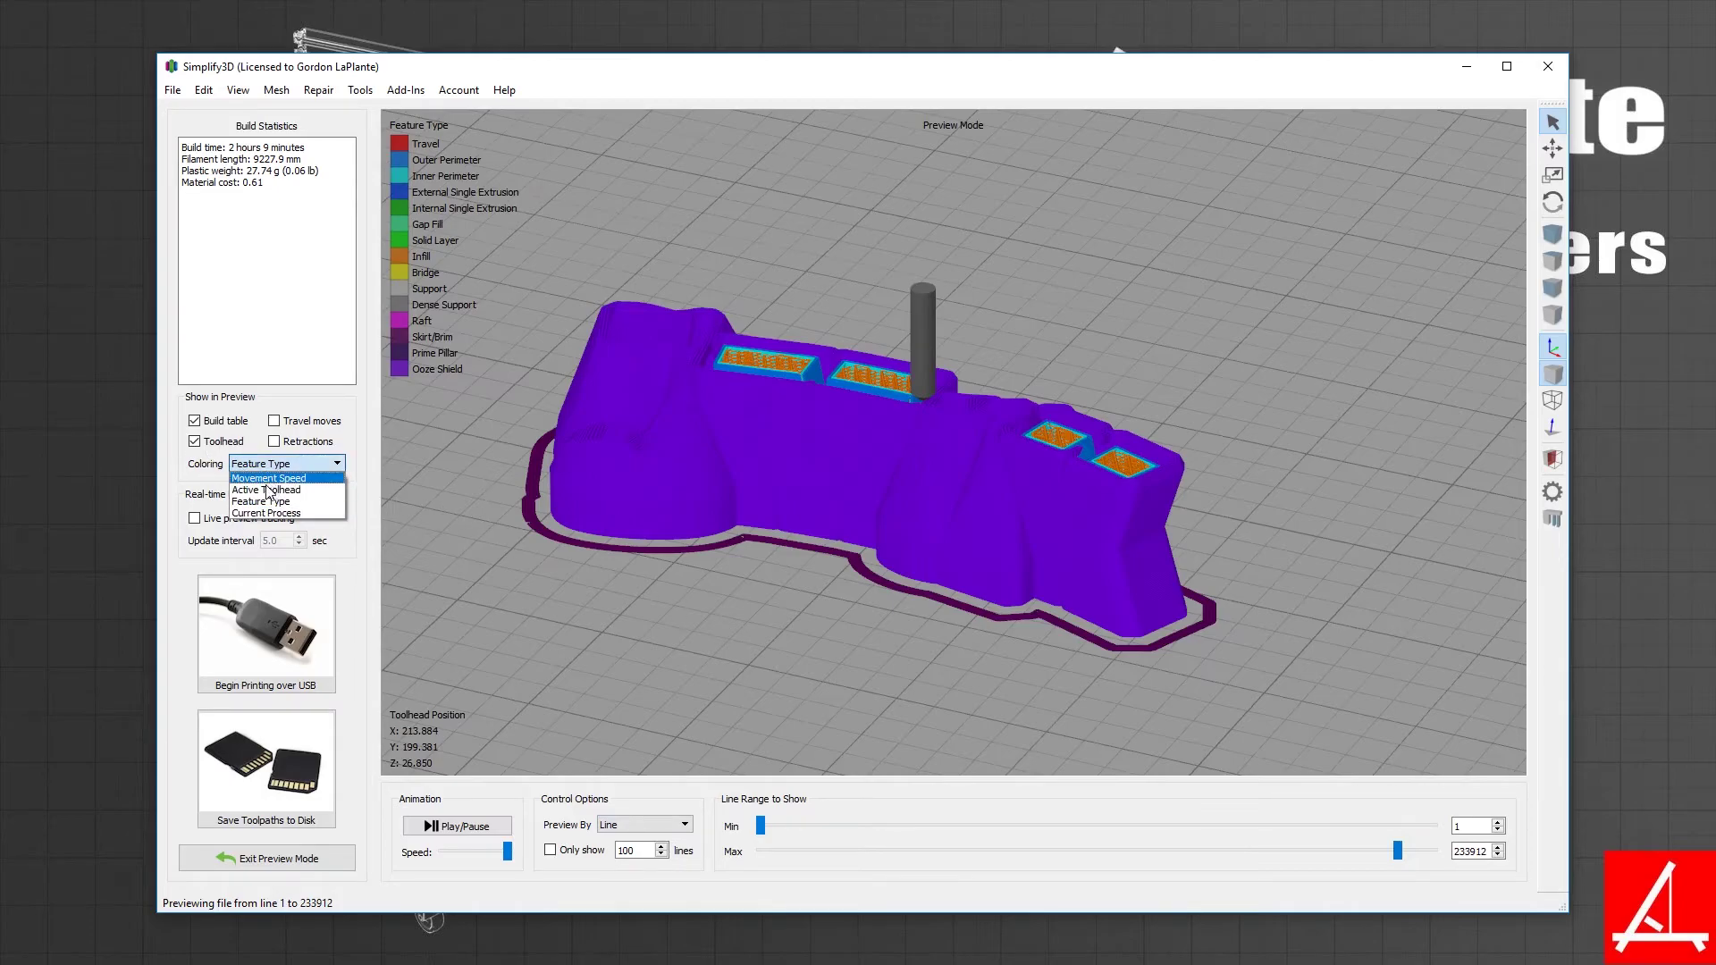
pyautogui.click(268, 489)
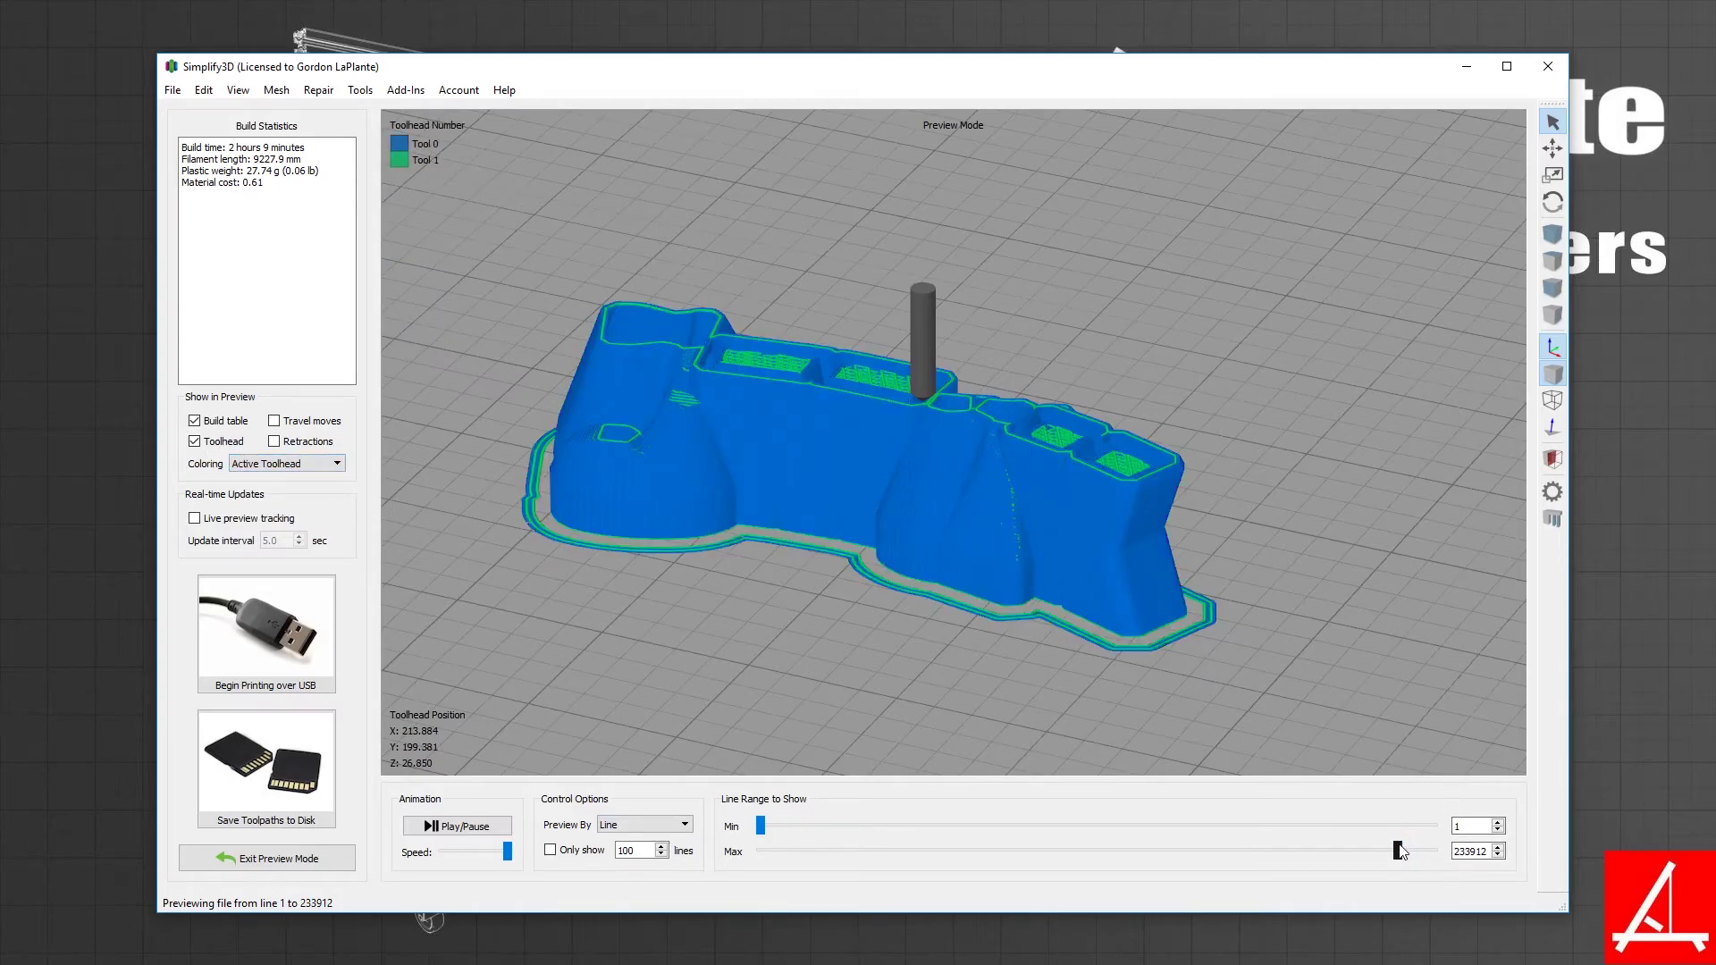
pyautogui.moveTo(1399, 851); pyautogui.dragTo(1361, 851)
pyautogui.scroll(5, 949, 583)
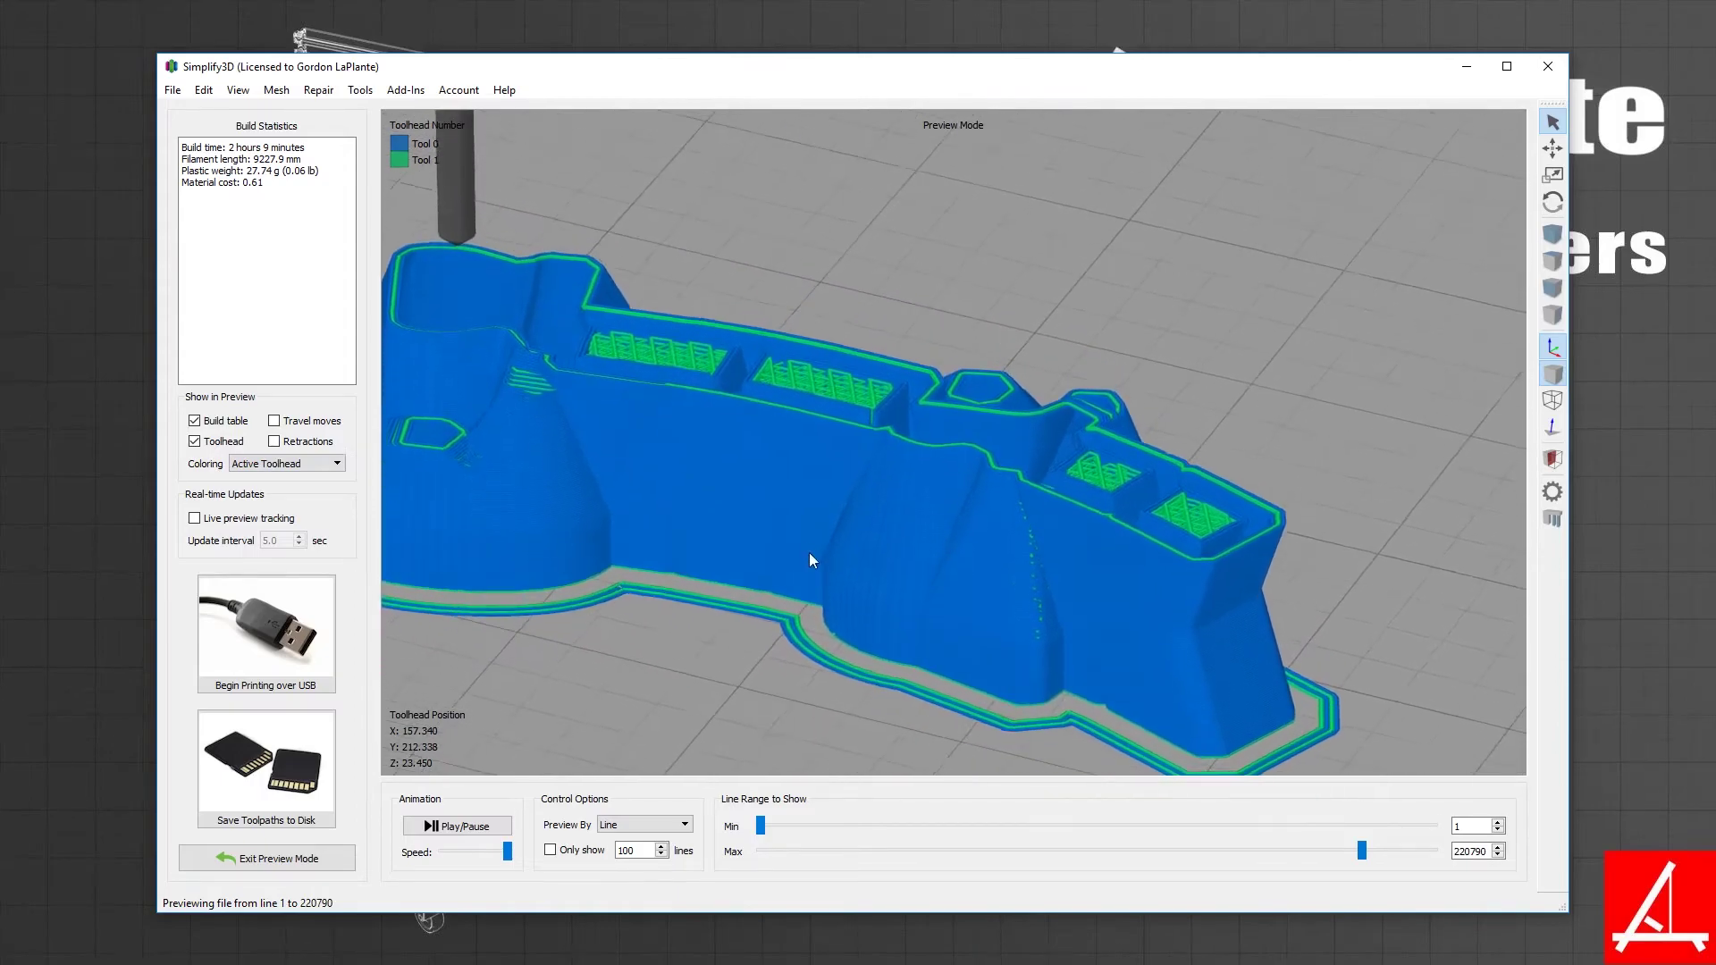
pyautogui.moveTo(811, 561); pyautogui.dragTo(851, 332, button='right')
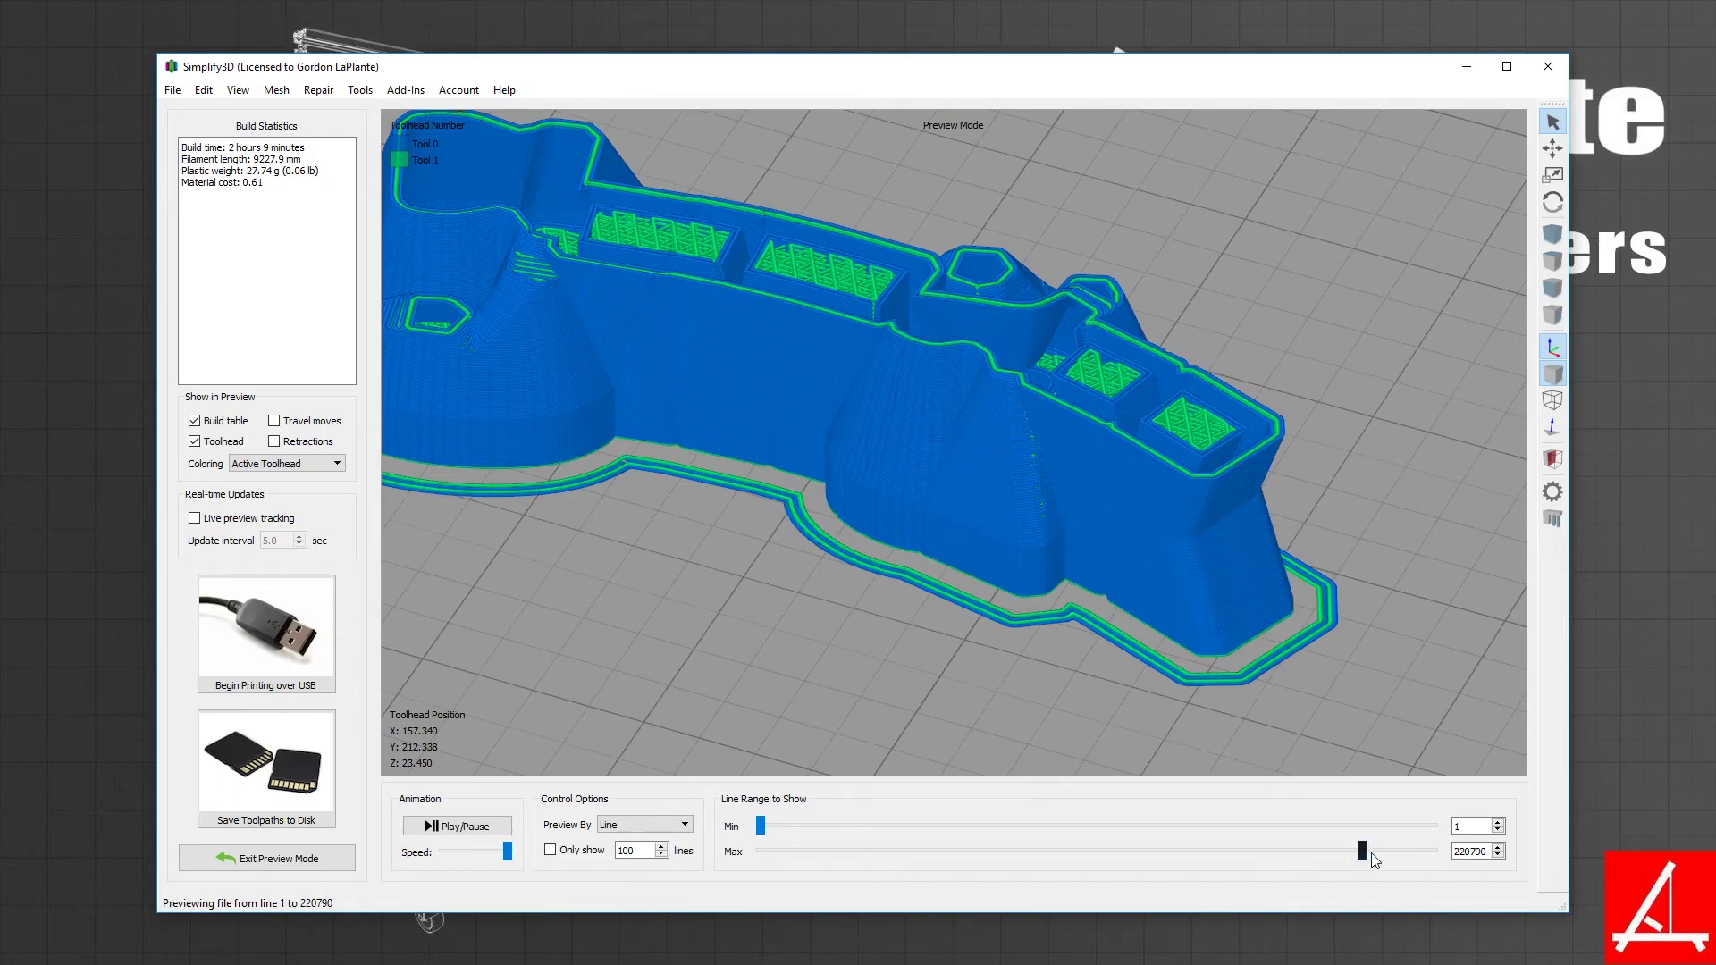
pyautogui.moveTo(1363, 852)
pyautogui.mouseDown()
pyautogui.moveTo(1002, 801)
pyautogui.moveTo(1085, 807)
pyautogui.moveTo(1186, 850)
pyautogui.moveTo(1346, 853)
pyautogui.mouseUp()
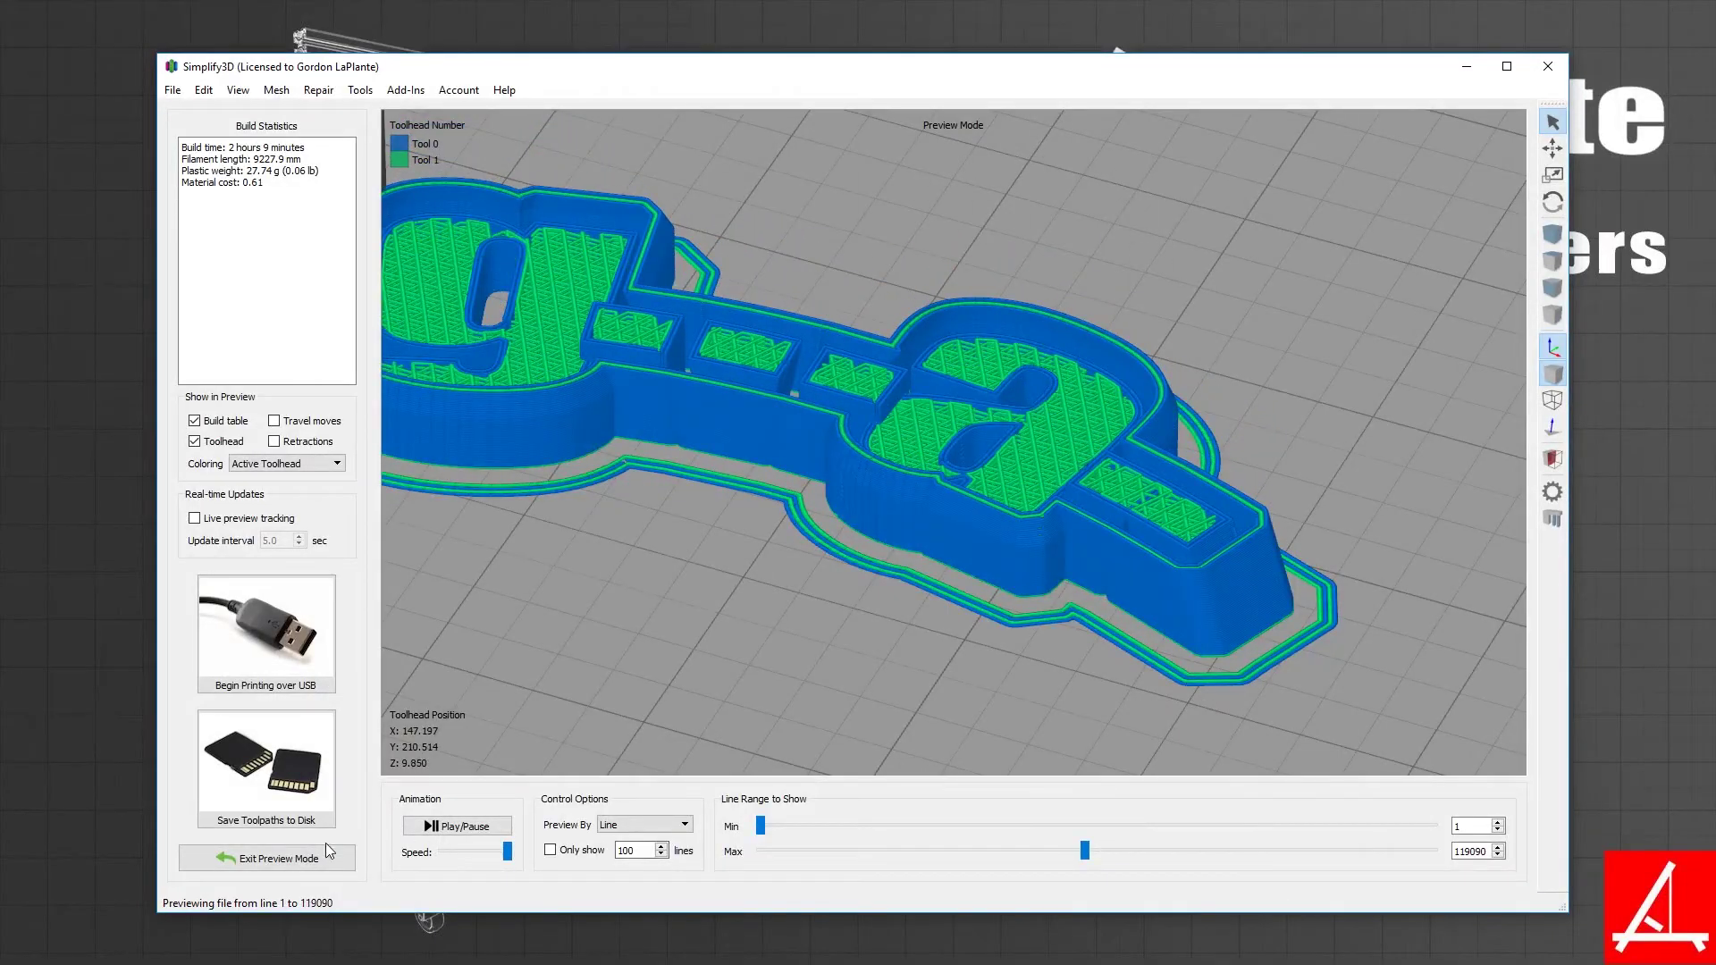
# - Review Process1's Additions and Support settings, including the skirt and ooze shield options
pyautogui.click(266, 858)
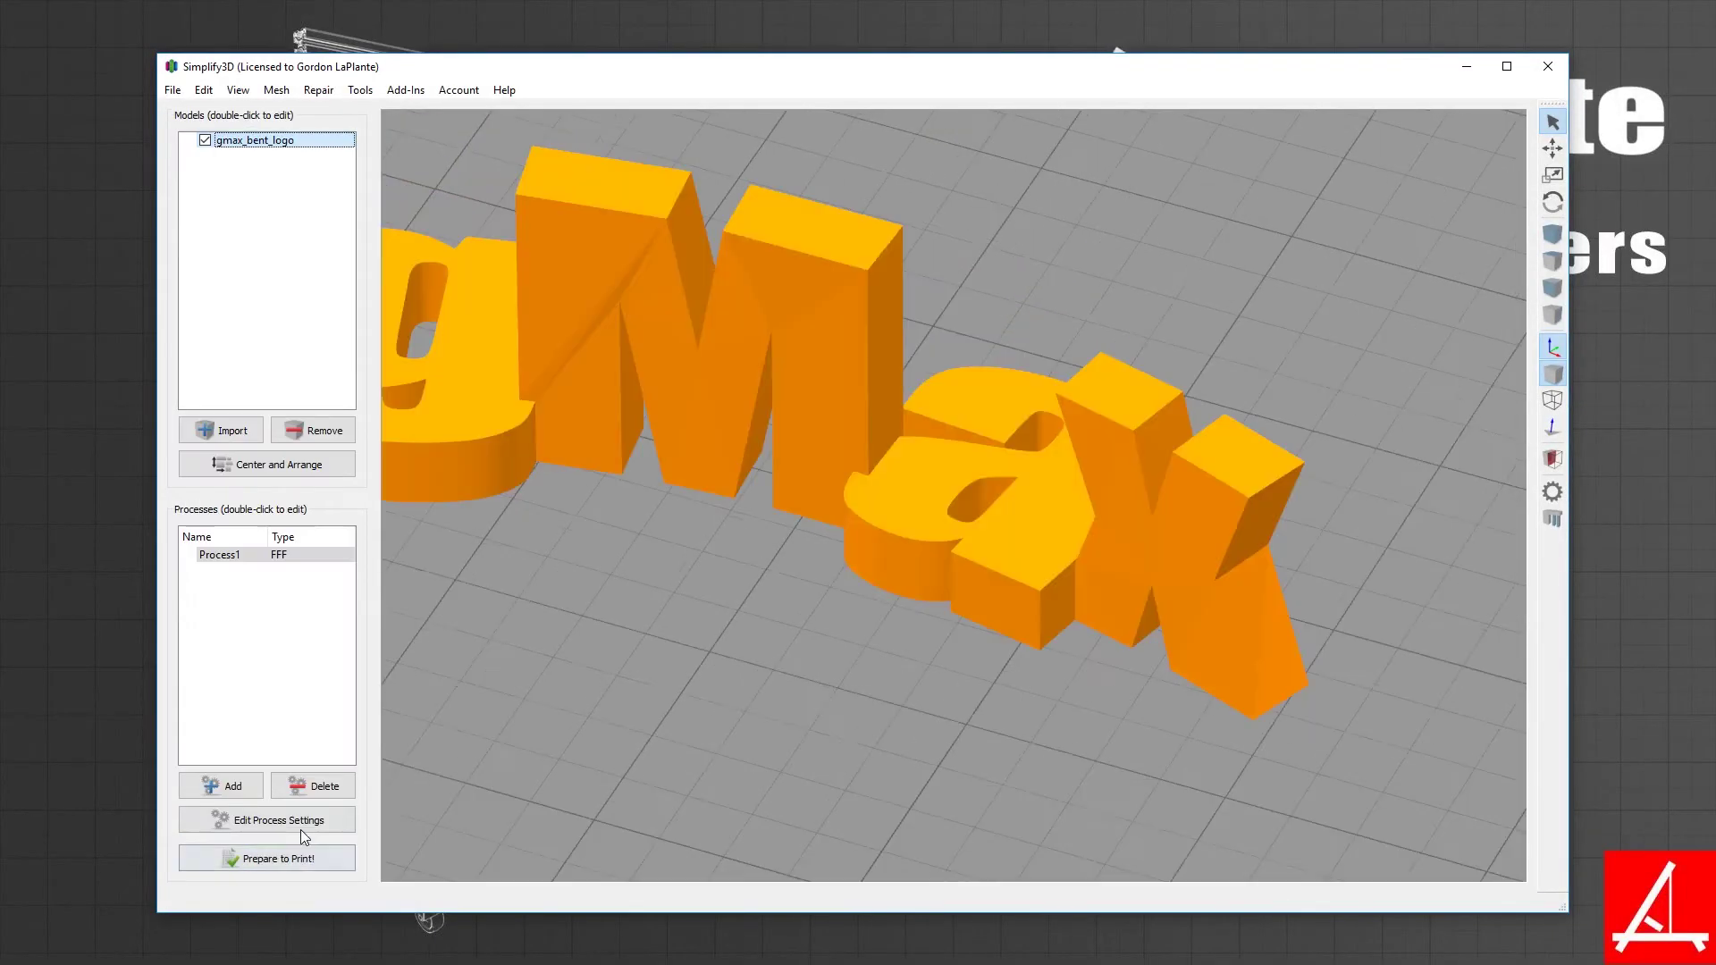
pyautogui.click(354, 819)
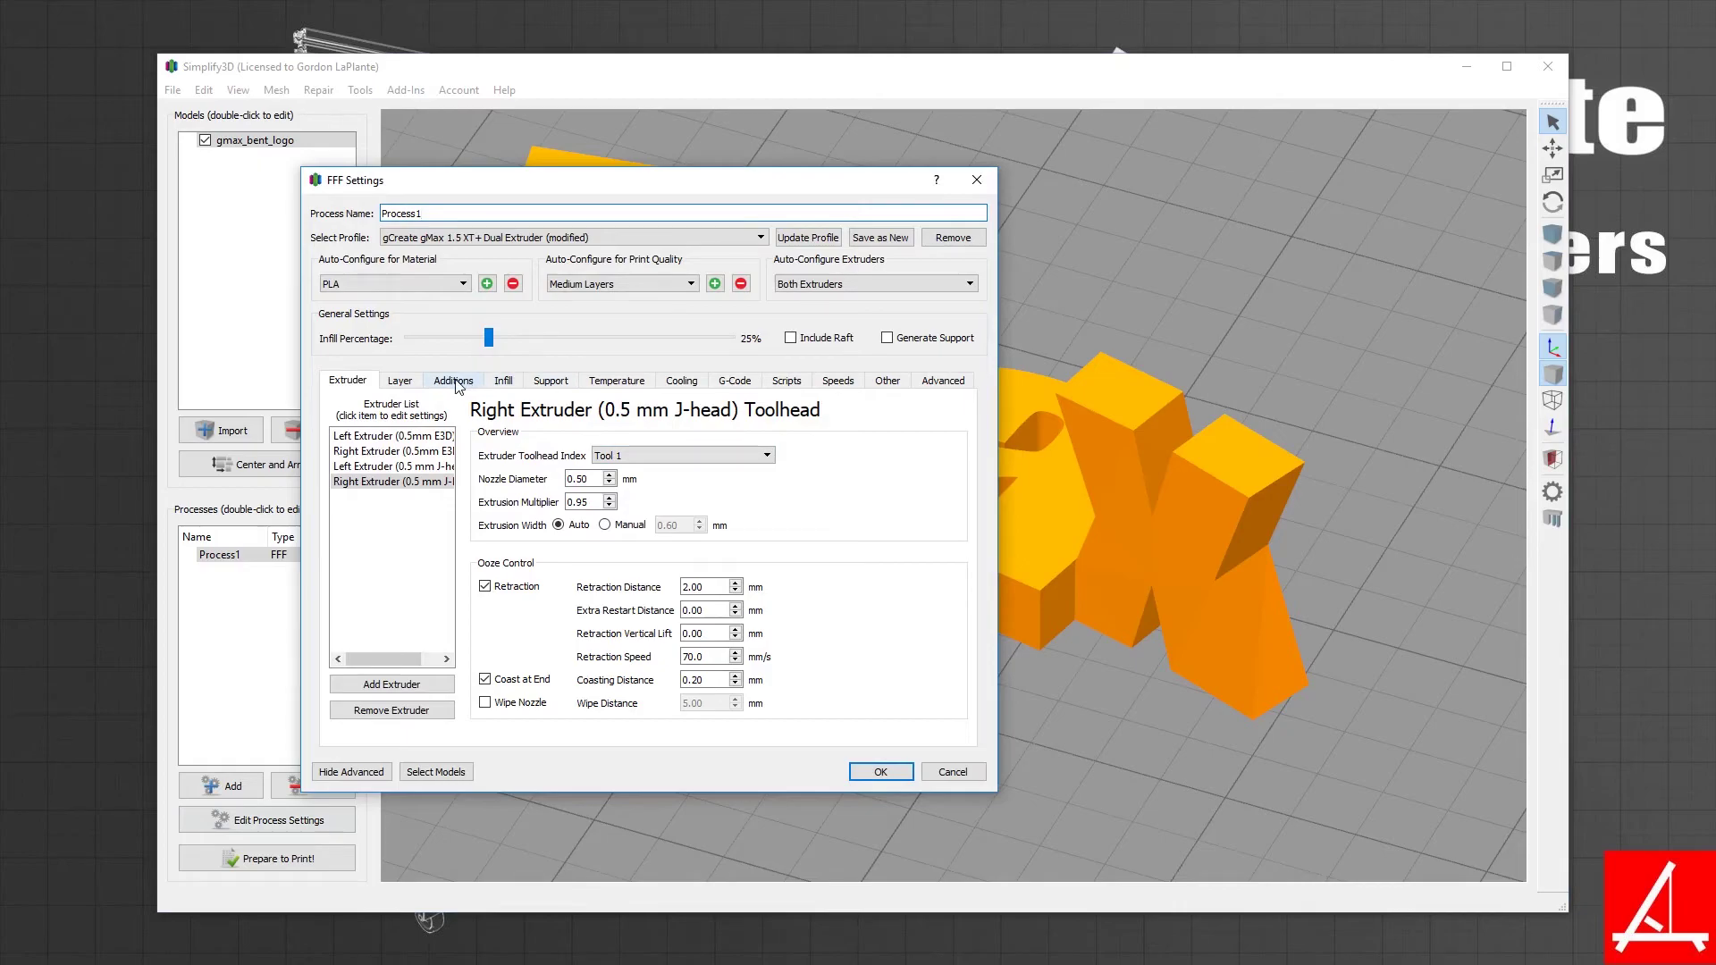
pyautogui.click(456, 383)
pyautogui.click(550, 380)
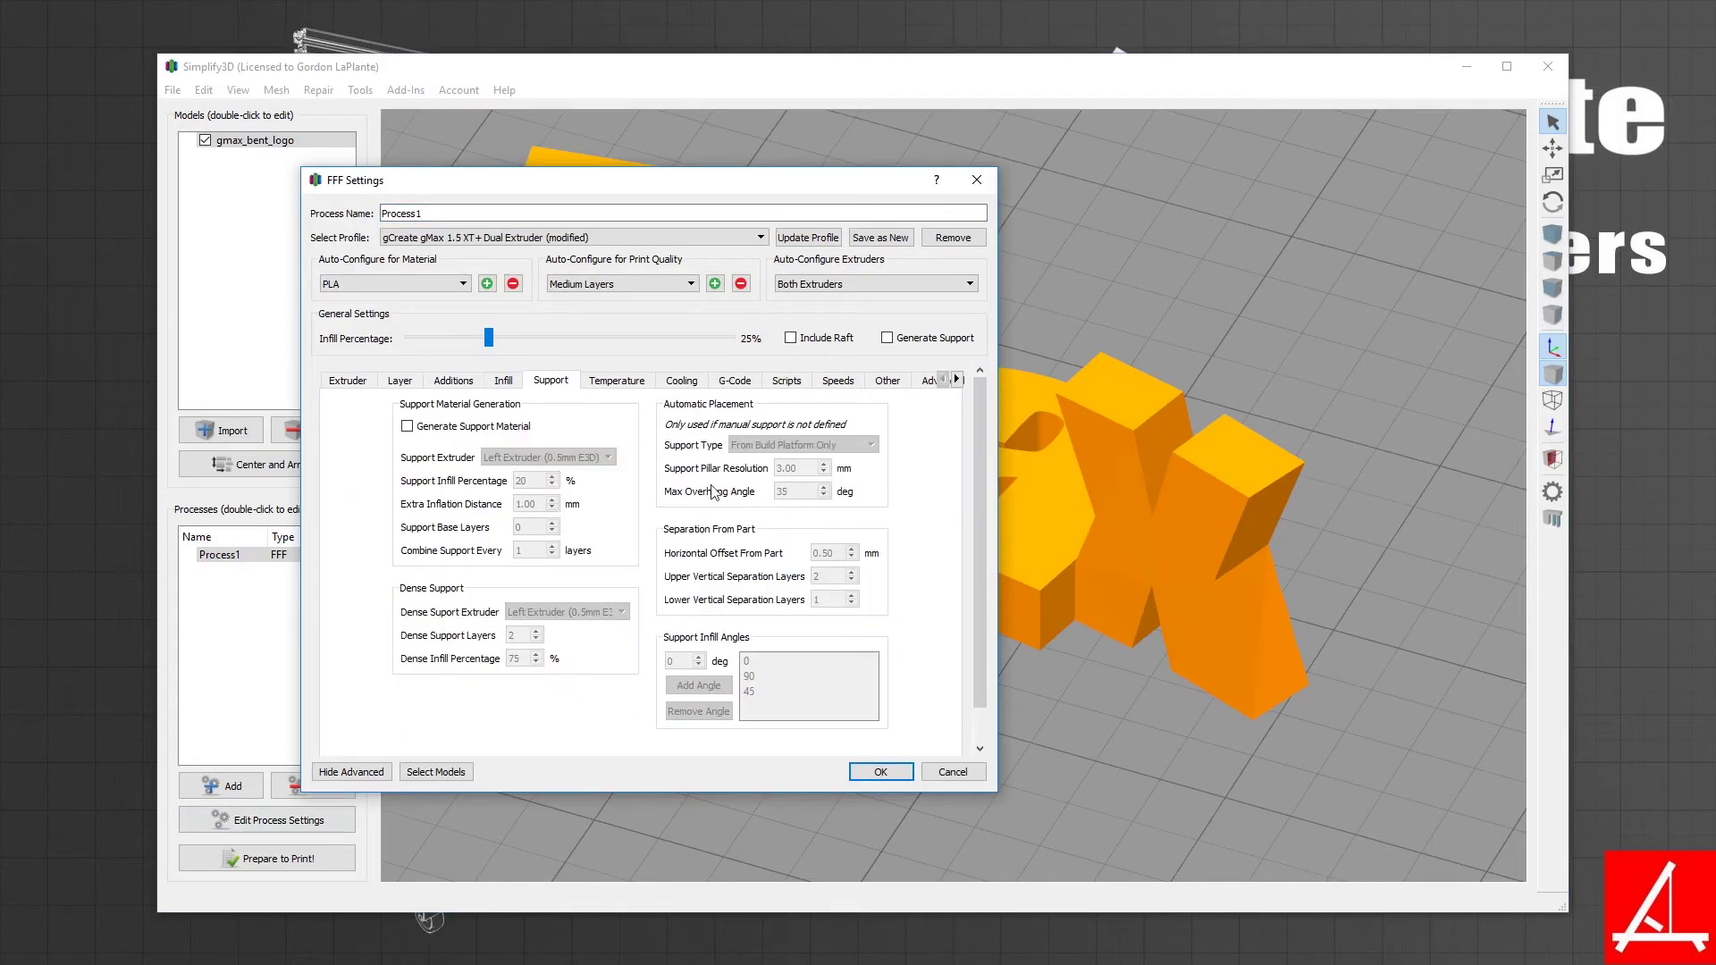
pyautogui.click(449, 379)
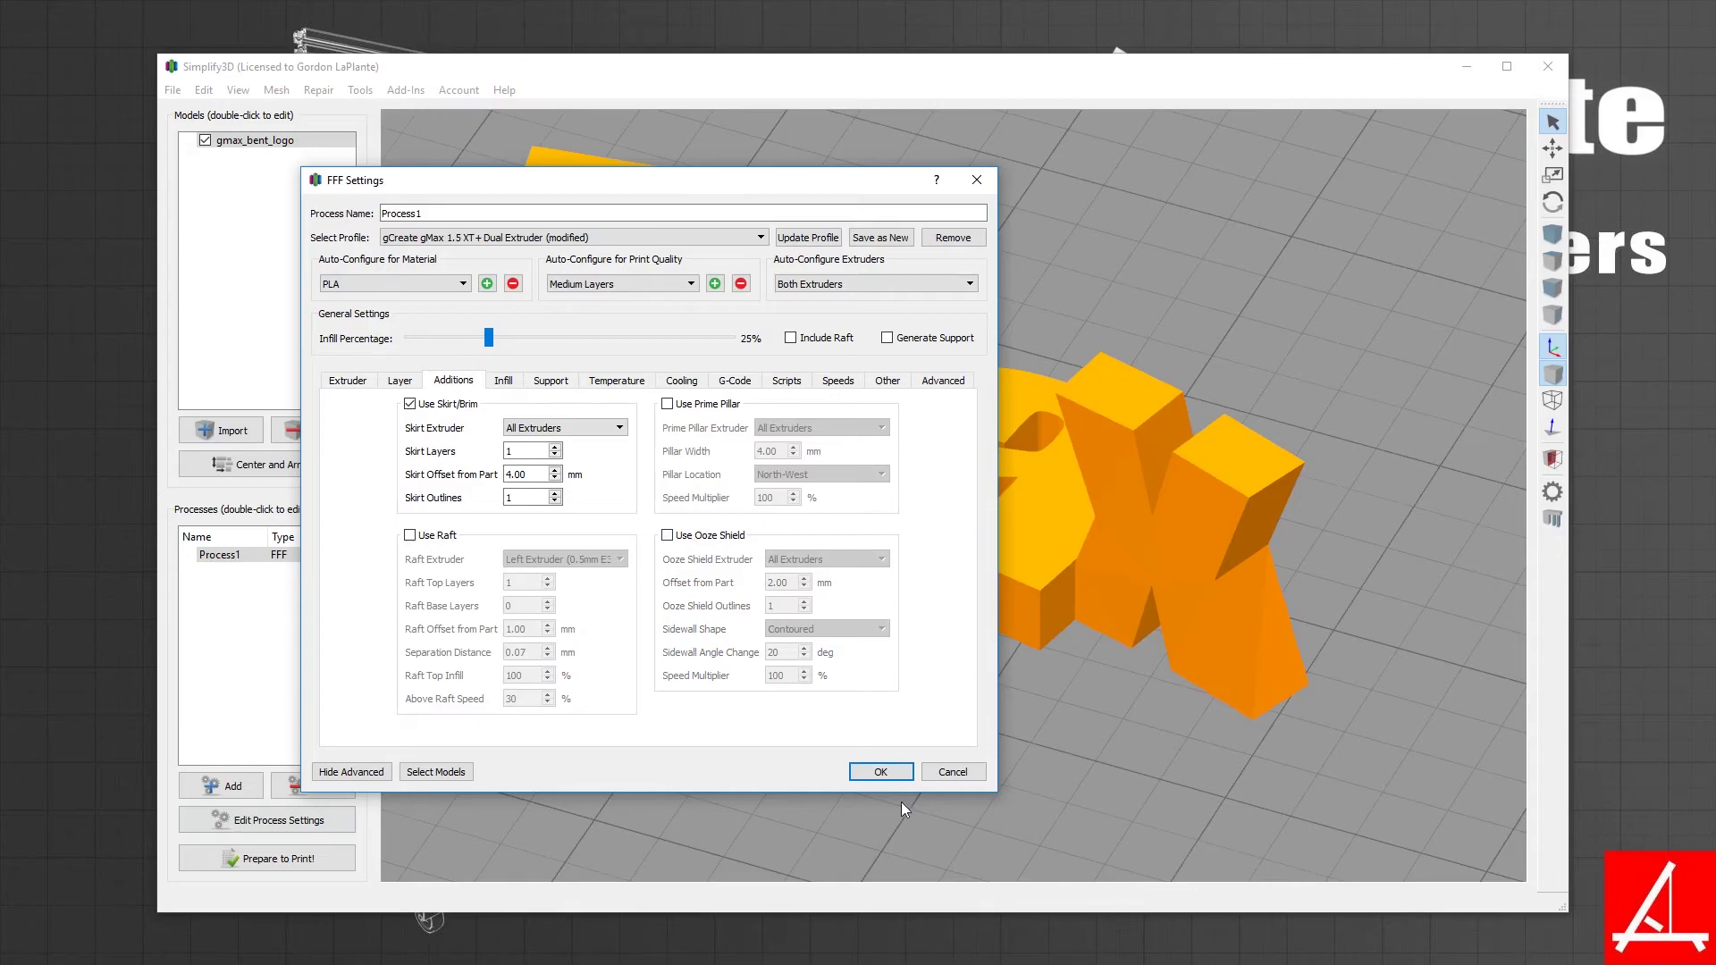
# - Save the settings, re-slice the logo, and preview its lower layers
pyautogui.click(881, 771)
pyautogui.click(304, 858)
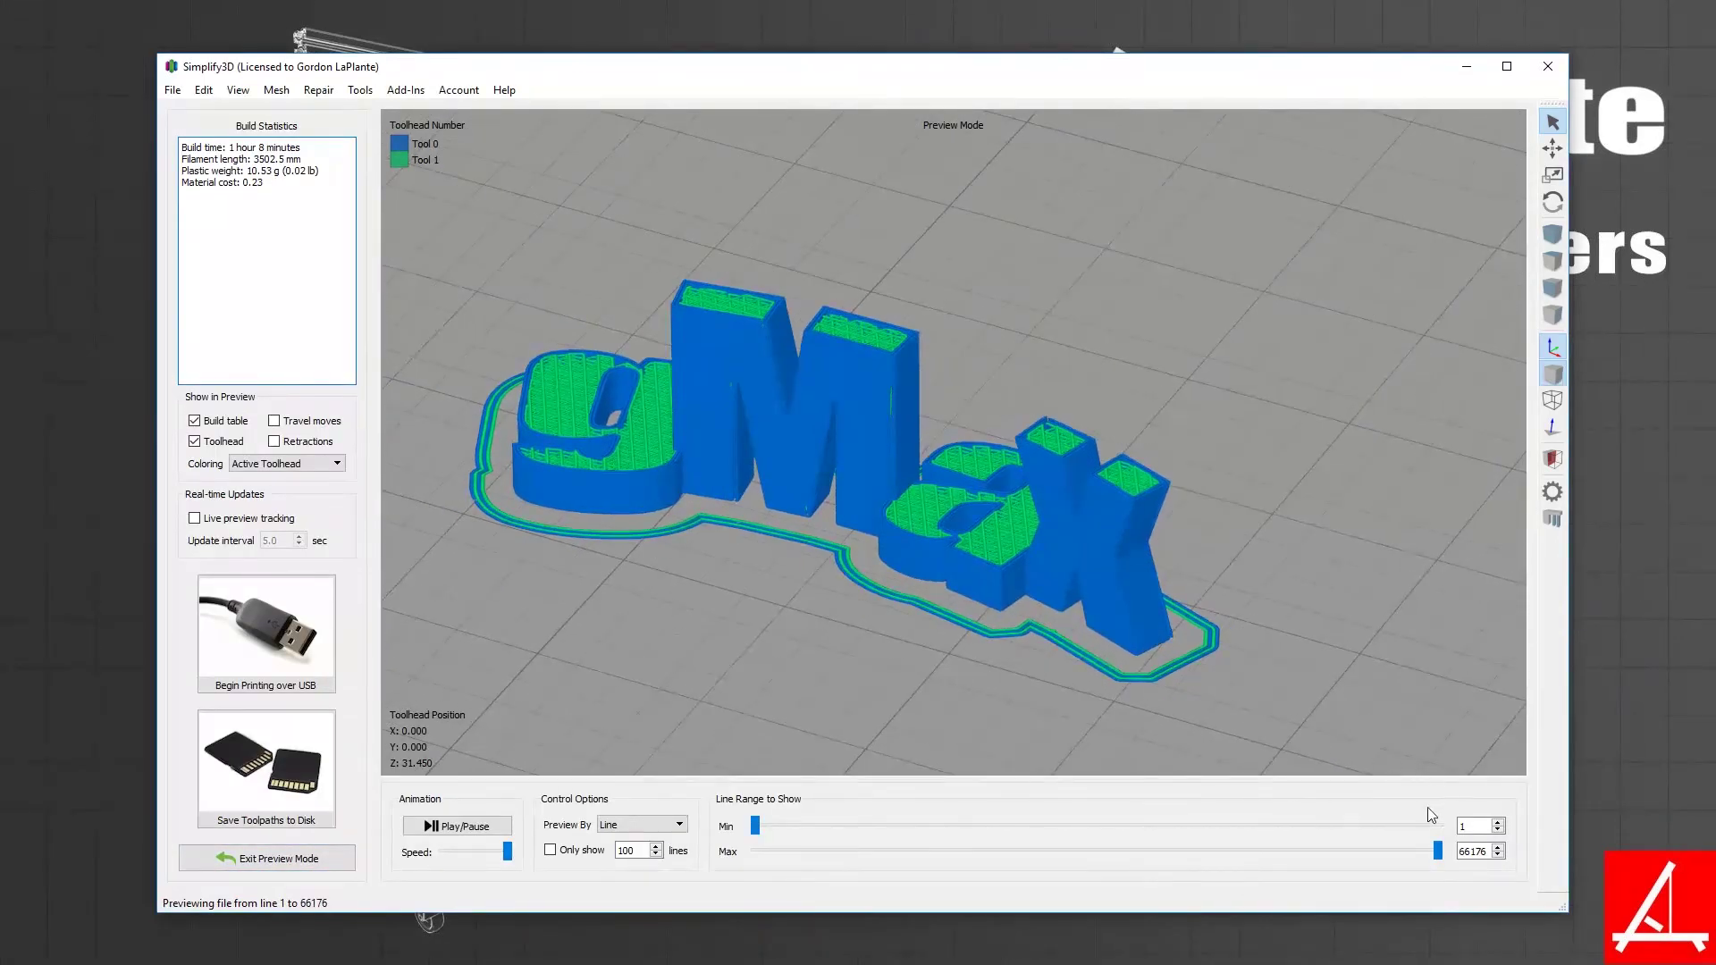
pyautogui.moveTo(1439, 847); pyautogui.dragTo(1296, 804)
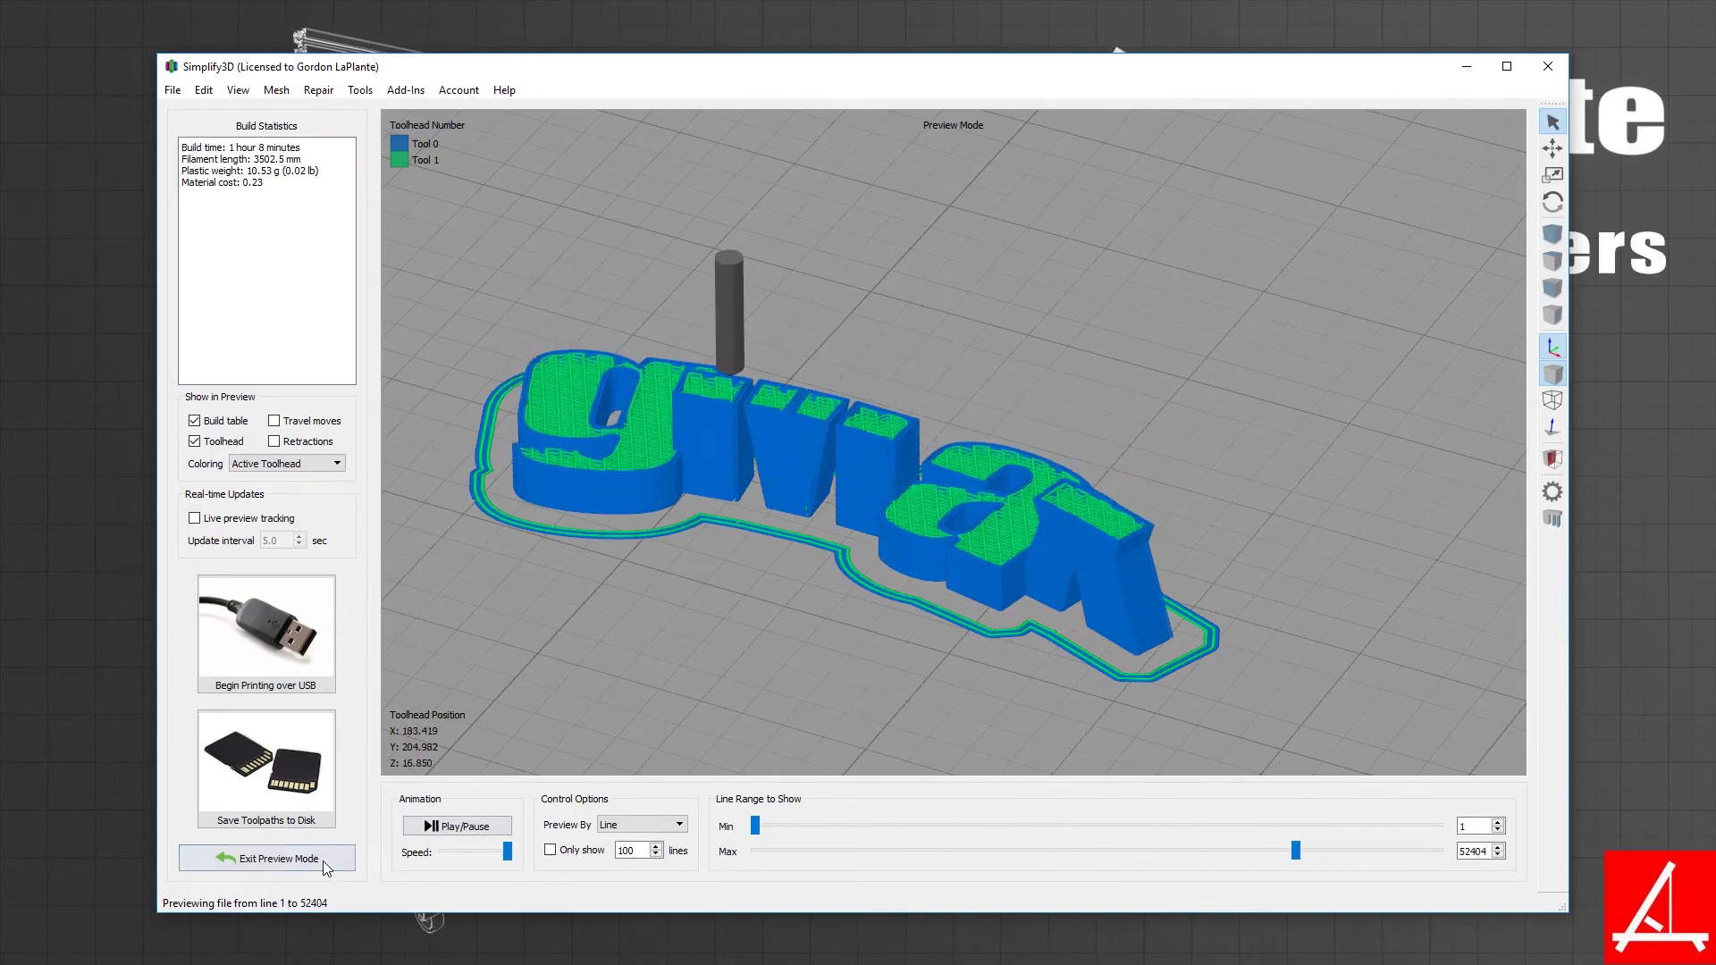
# - Set Top and Bottom Solid Layers to 2 in Process1's Layer settings
pyautogui.click(268, 858)
pyautogui.click(269, 820)
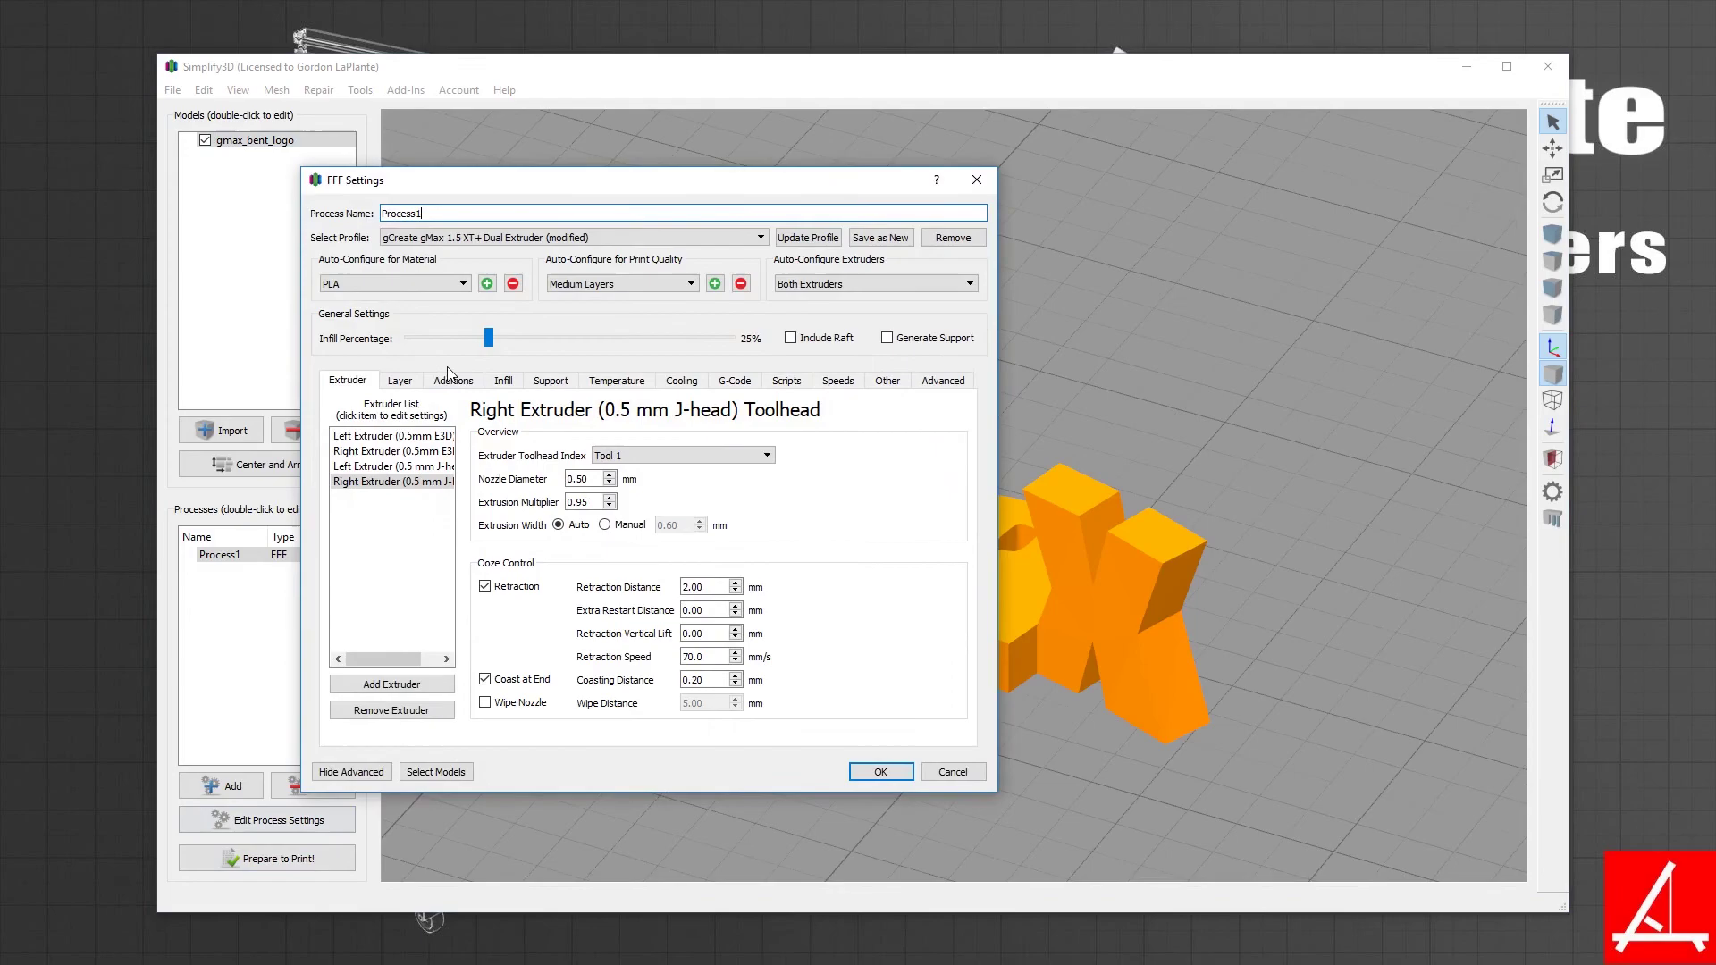
pyautogui.click(399, 381)
pyautogui.click(531, 488)
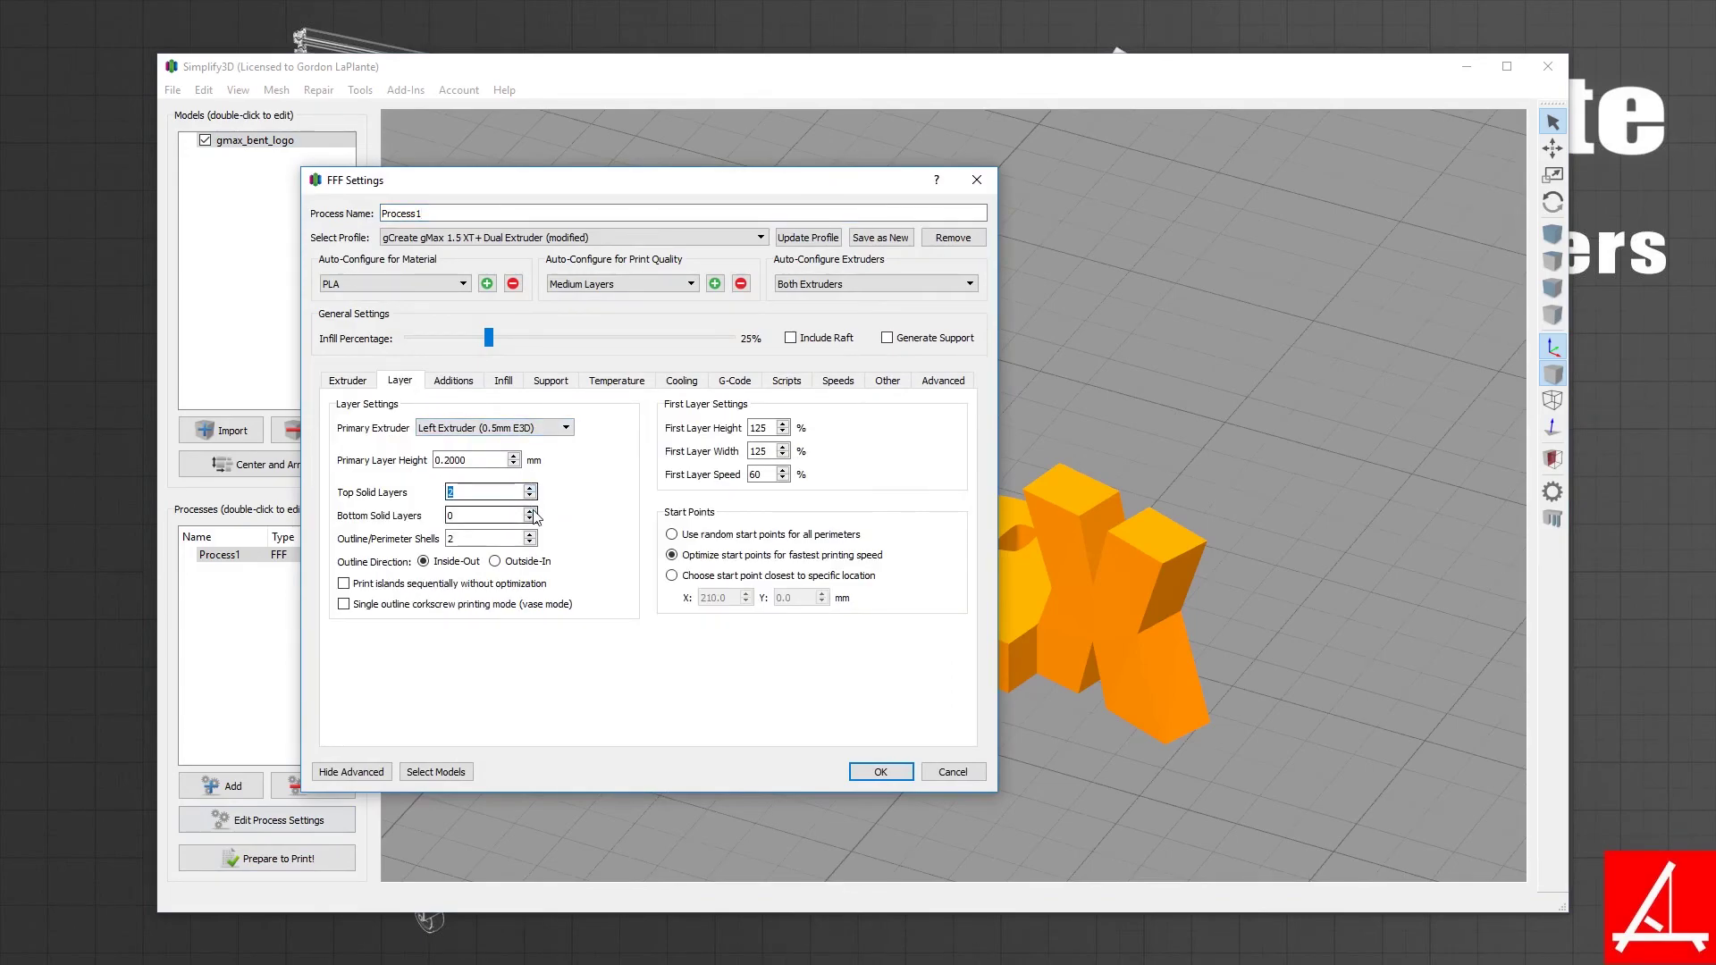
pyautogui.click(530, 512)
pyautogui.click(530, 512)
# - Save the layer settings, re-slice the logo, and preview it partway through
pyautogui.click(881, 771)
pyautogui.click(321, 858)
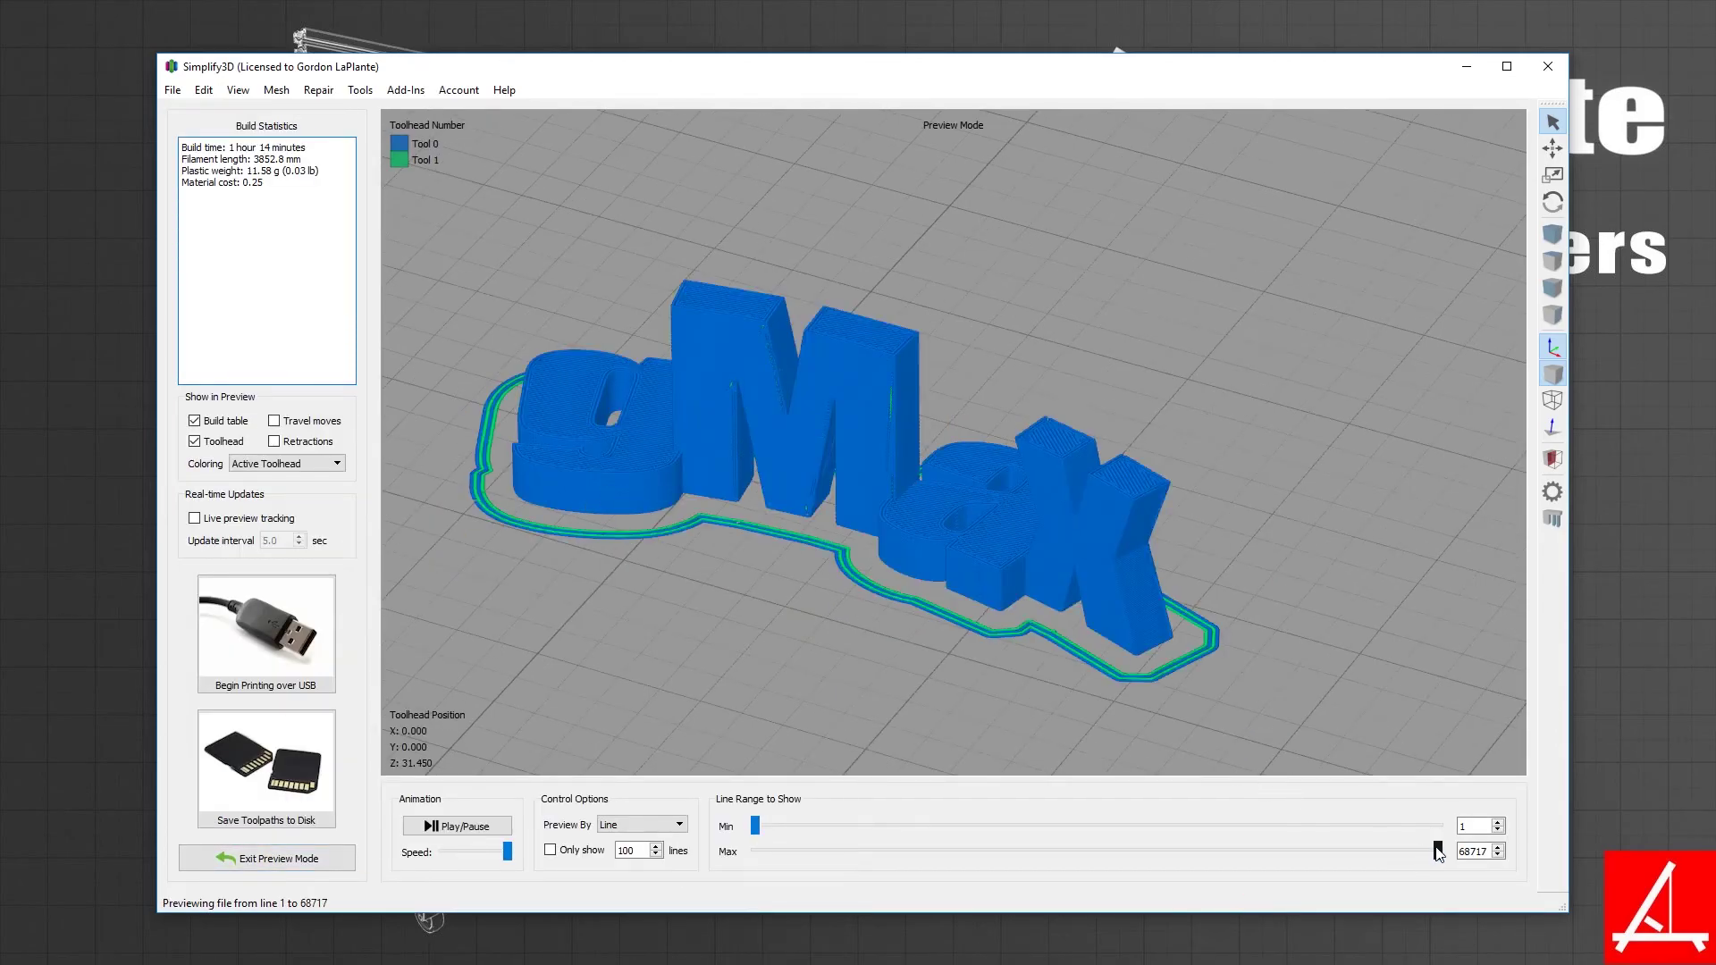
pyautogui.moveTo(1436, 851); pyautogui.dragTo(954, 828)
# - Enable Use Ooze Shield on the Additions tab for all extruders at 2.00 mm
pyautogui.click(304, 849)
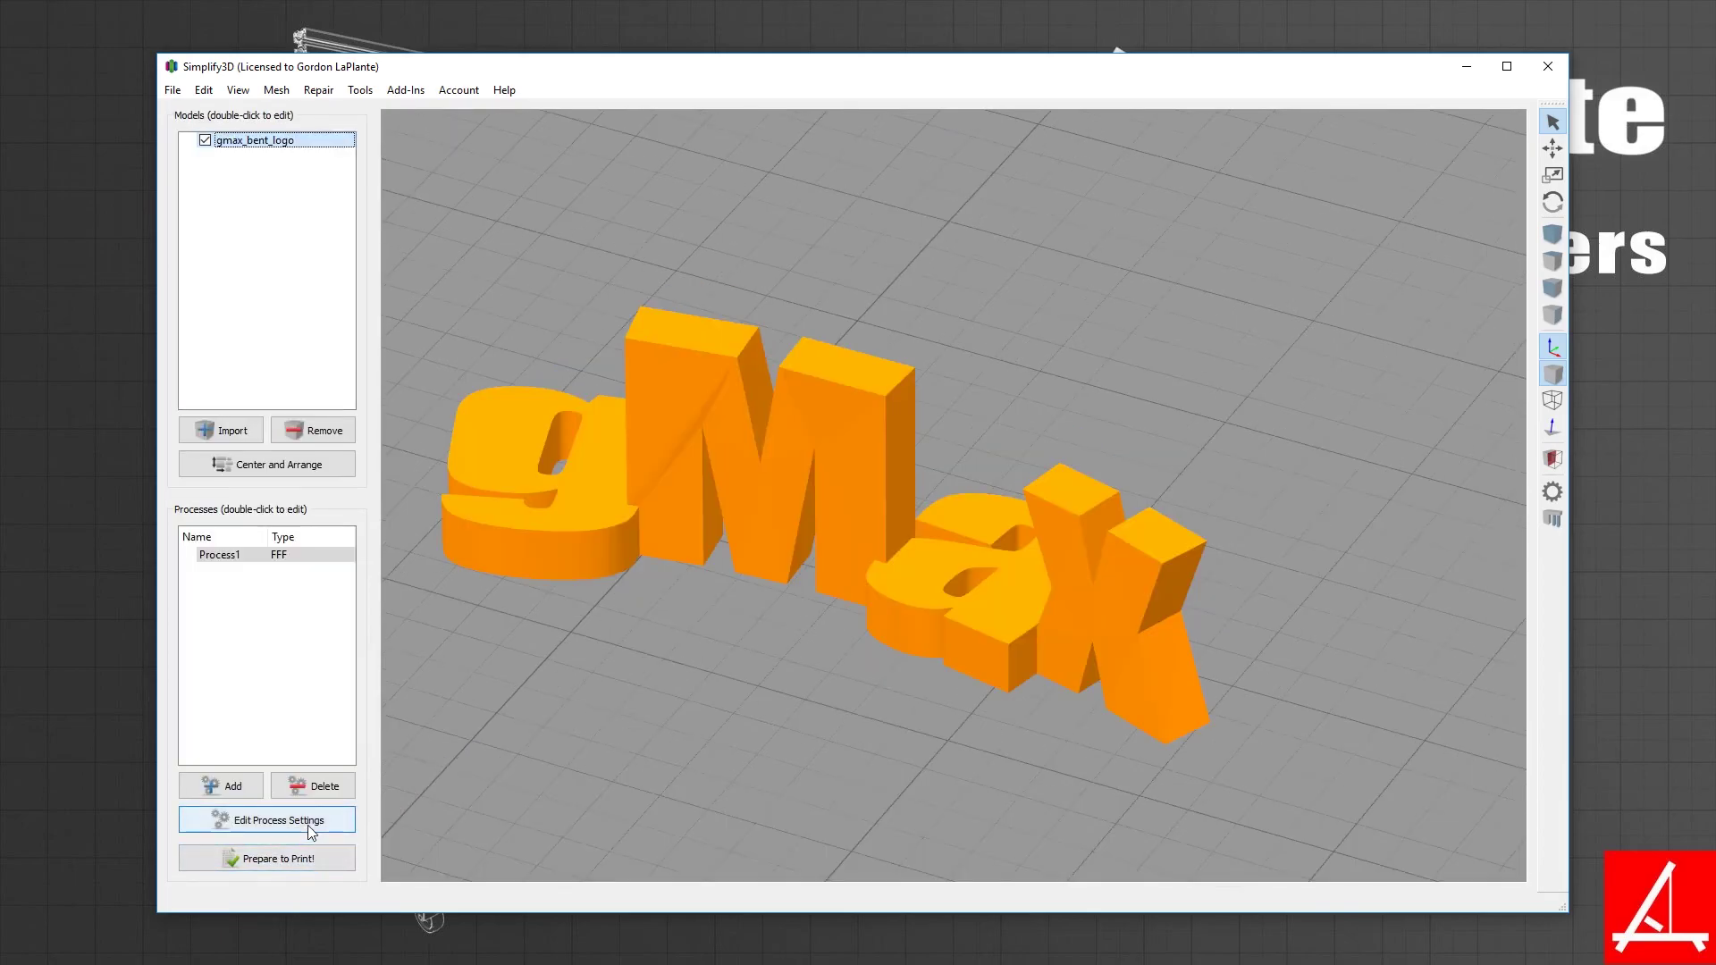
pyautogui.click(304, 820)
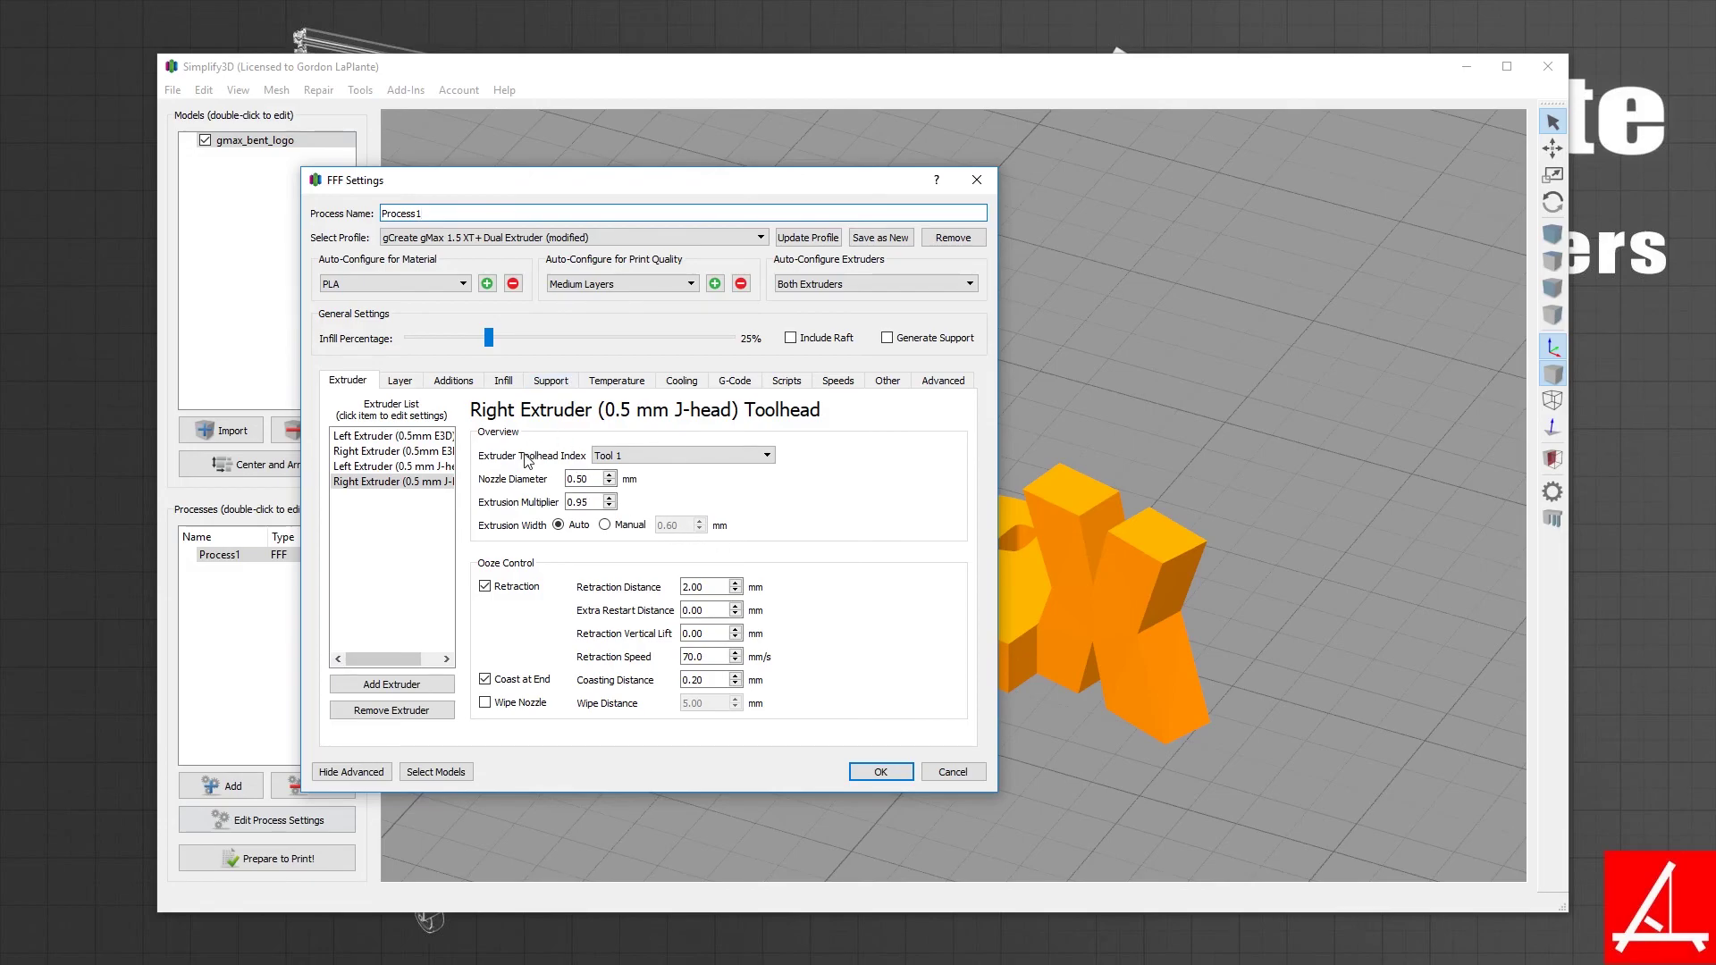
pyautogui.moveTo(593, 186); pyautogui.dragTo(717, 192)
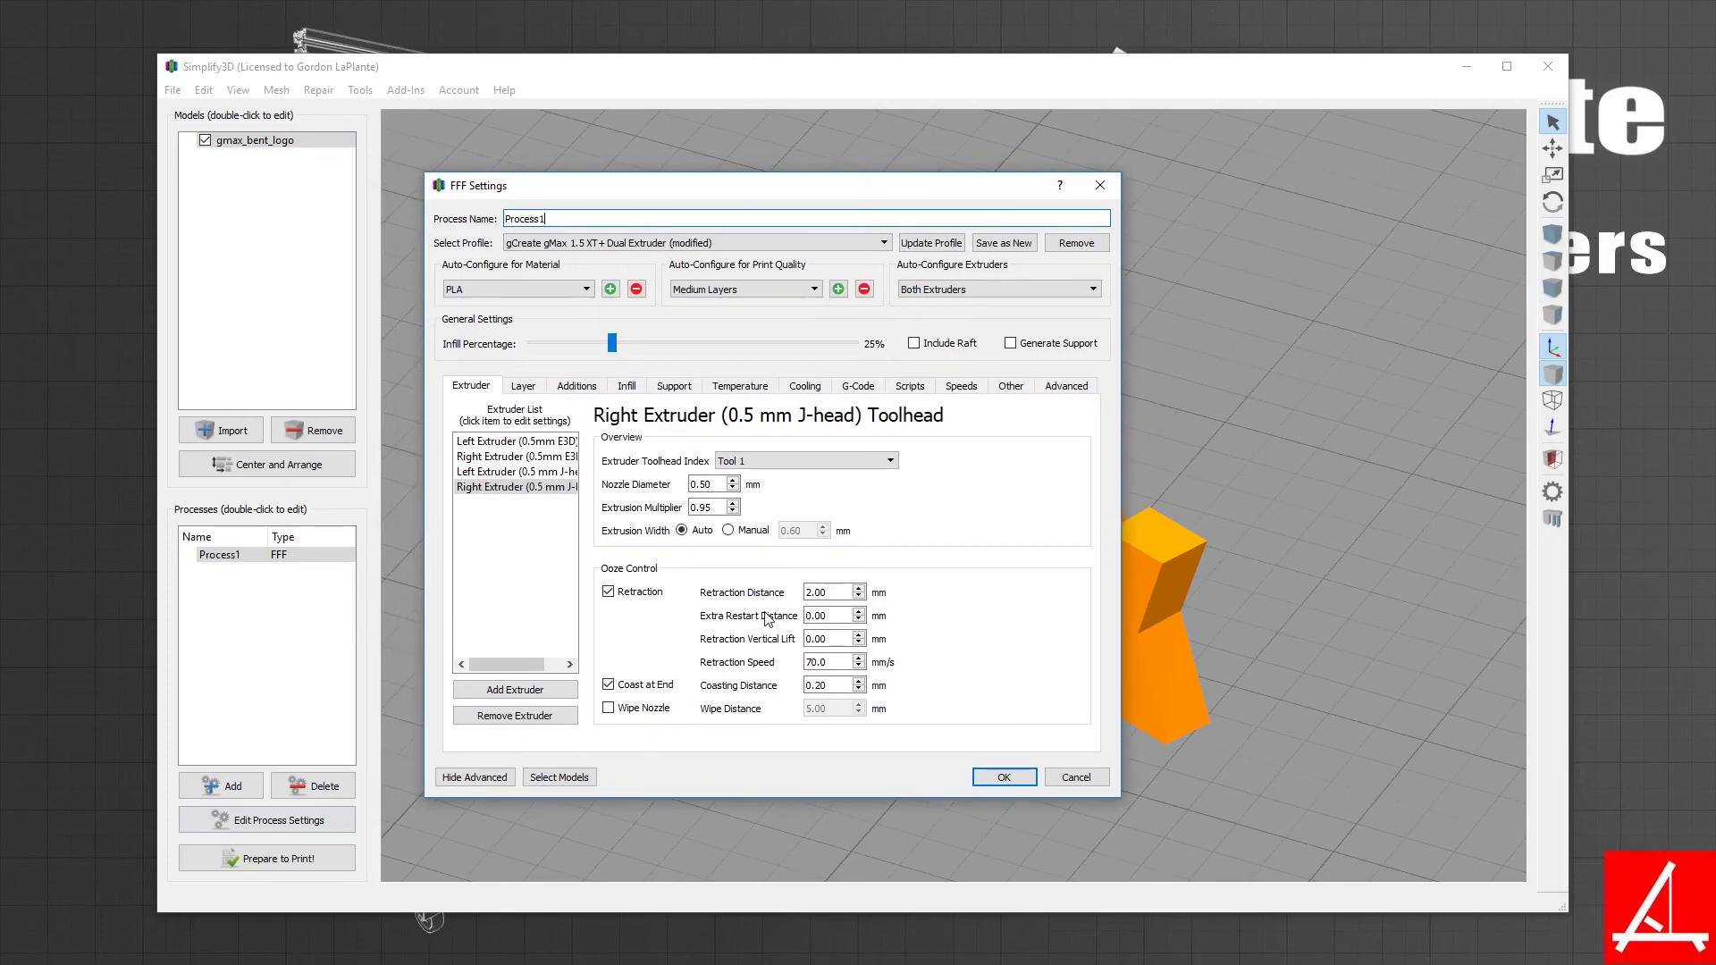
pyautogui.click(577, 386)
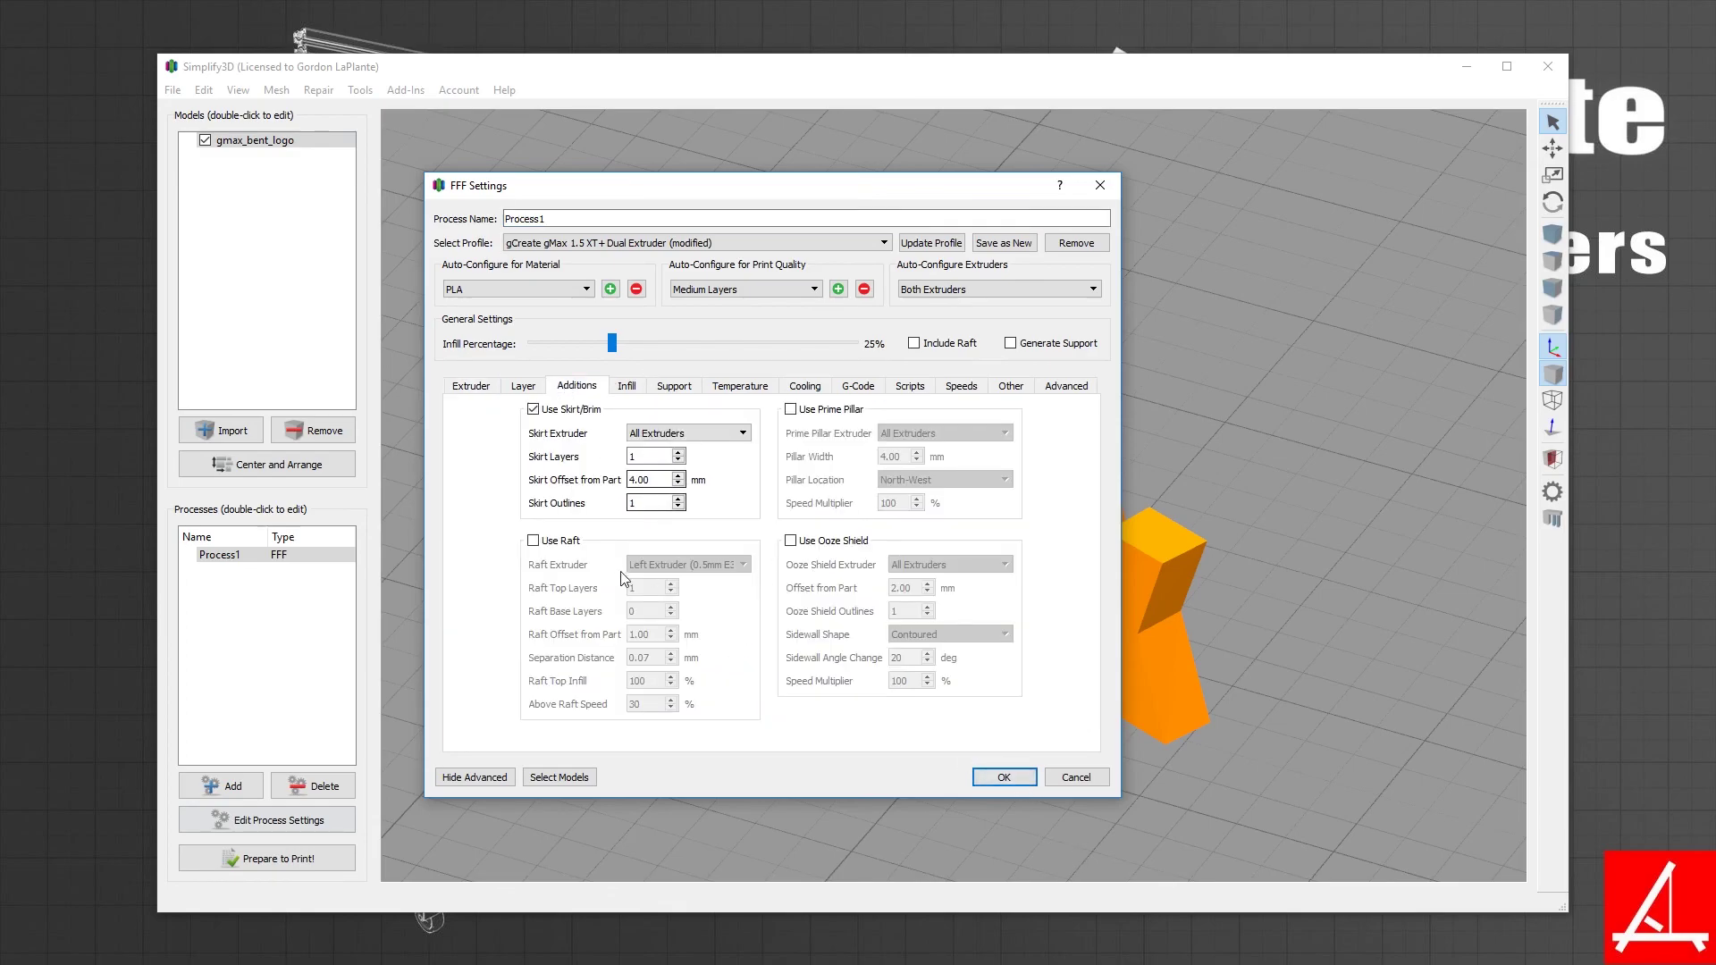
pyautogui.click(816, 542)
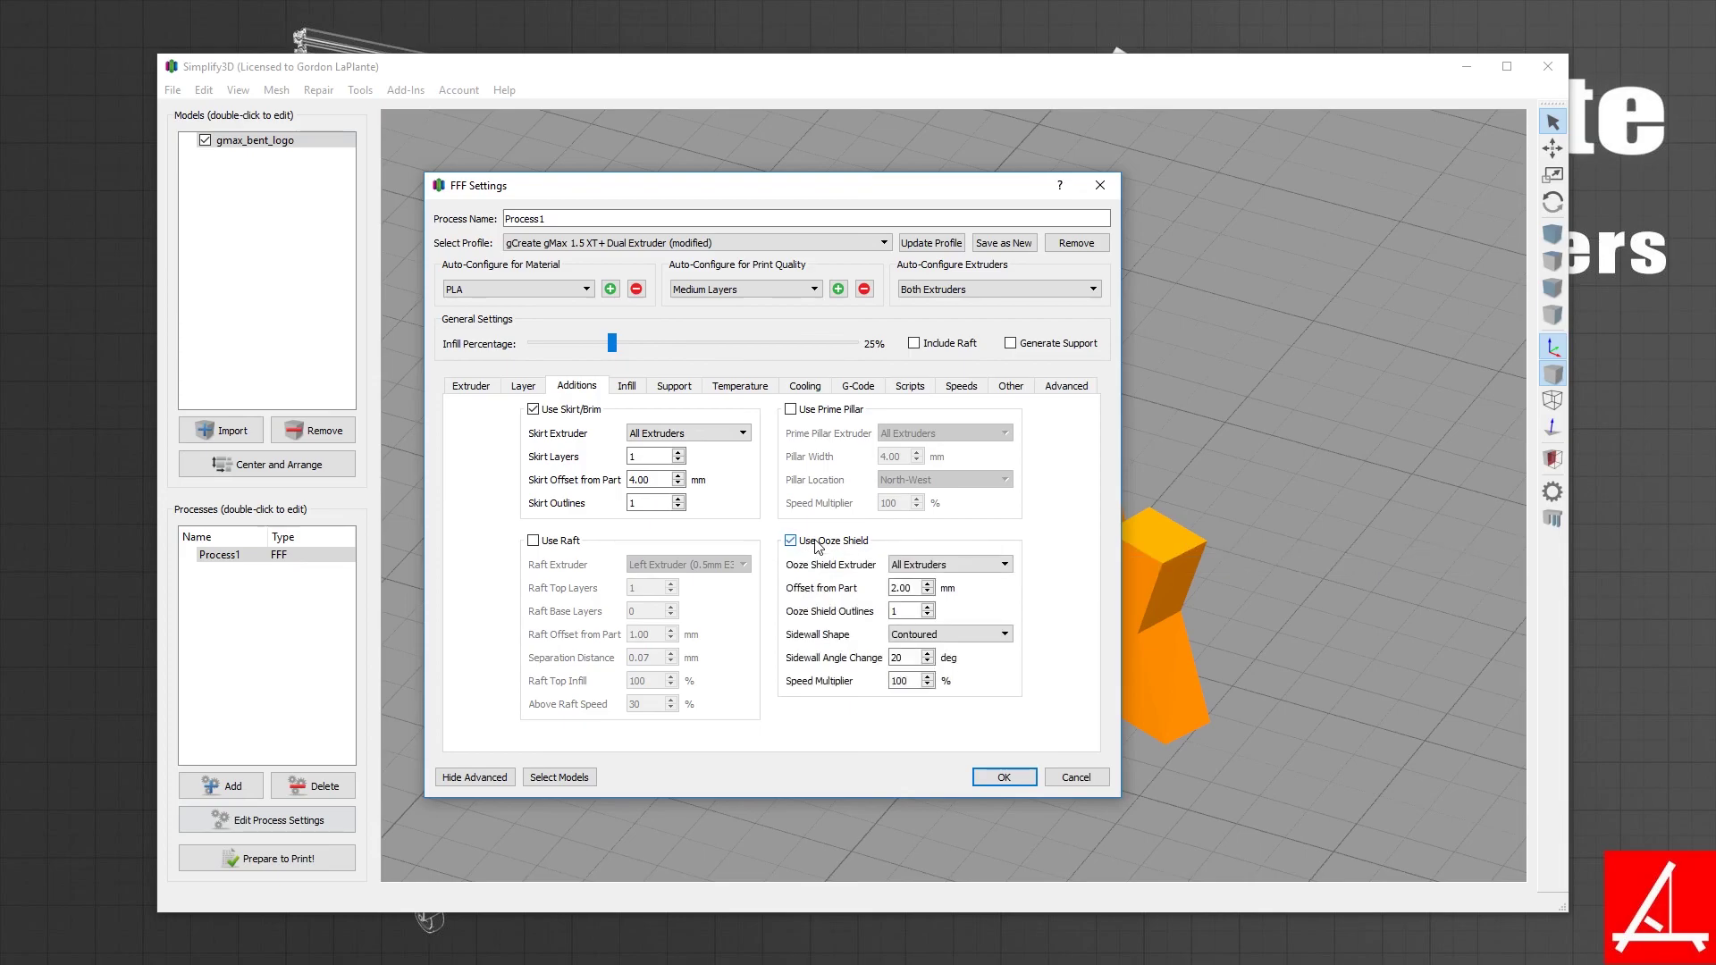